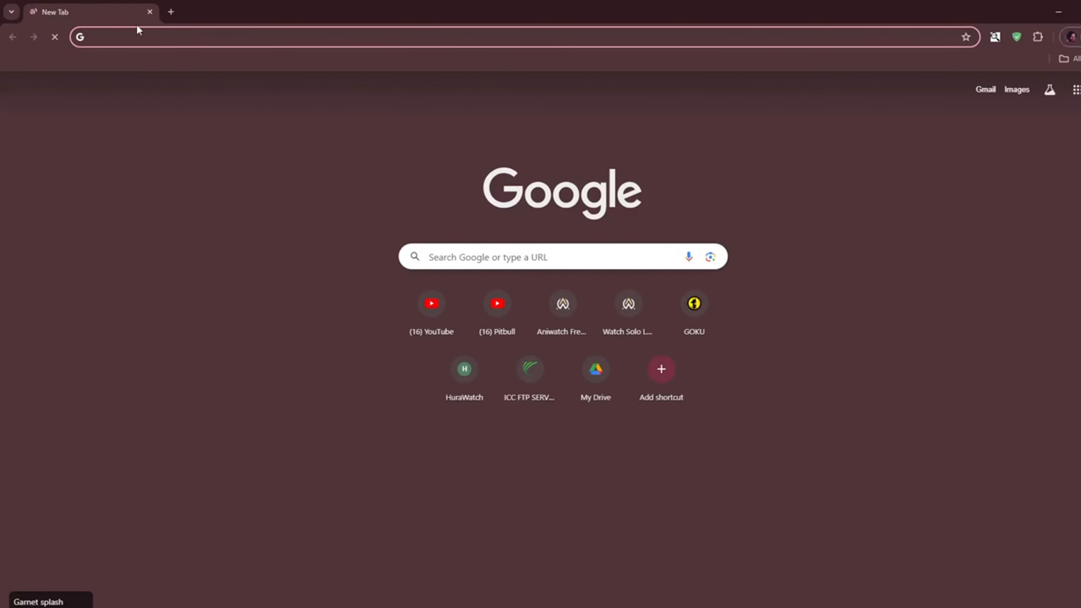
# Step: Open the Pexels free stock videos page at pexels.com/videos/
pyautogui.click(137, 37)
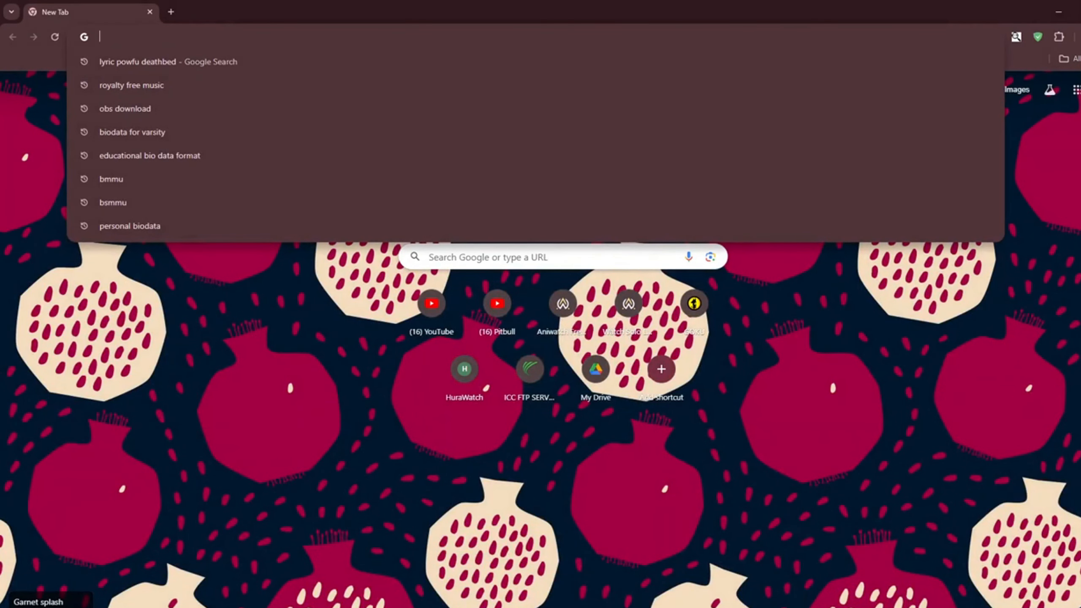
pyautogui.write('pexels.com/videos/')
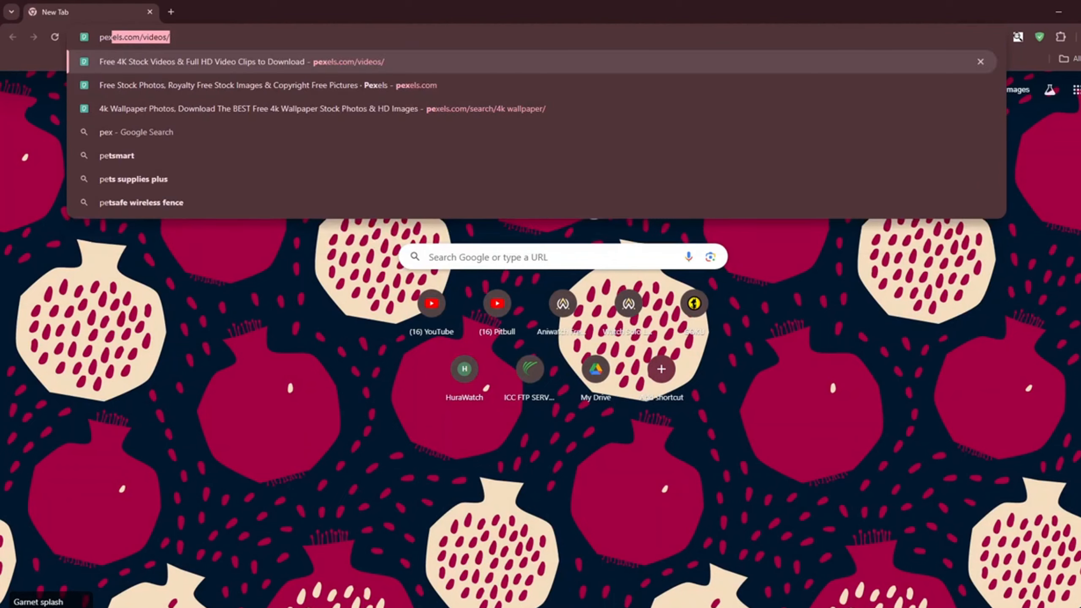
pyautogui.press('Return')
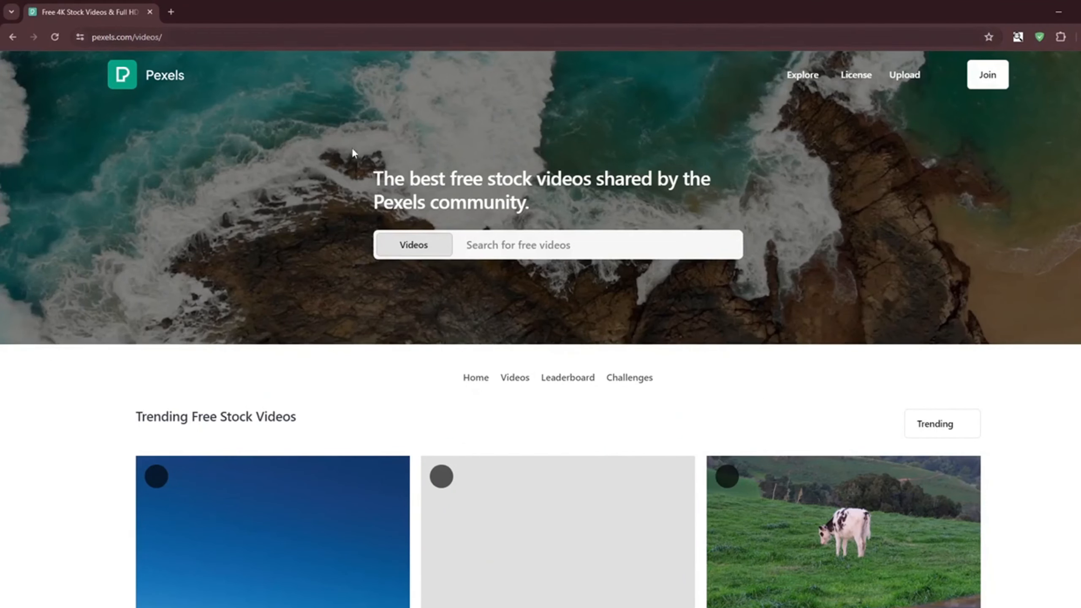
# Step: Look through the trending free stock videos on Pexels for suitable footage
pyautogui.scroll(-8, 458, 200)
pyautogui.scroll(-15, 545, 232)
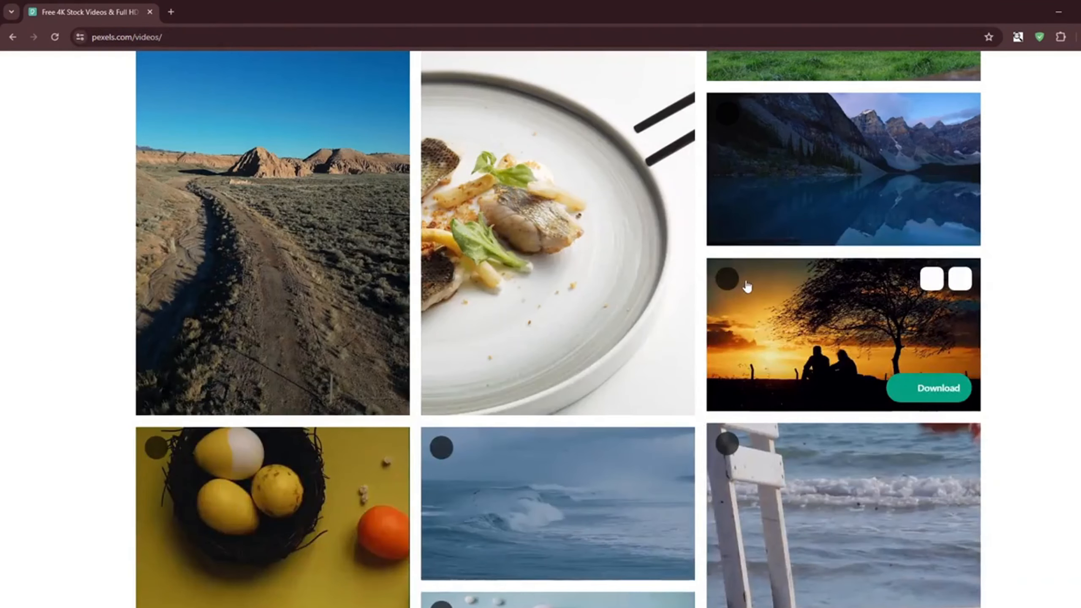
pyautogui.scroll(-15, 689, 383)
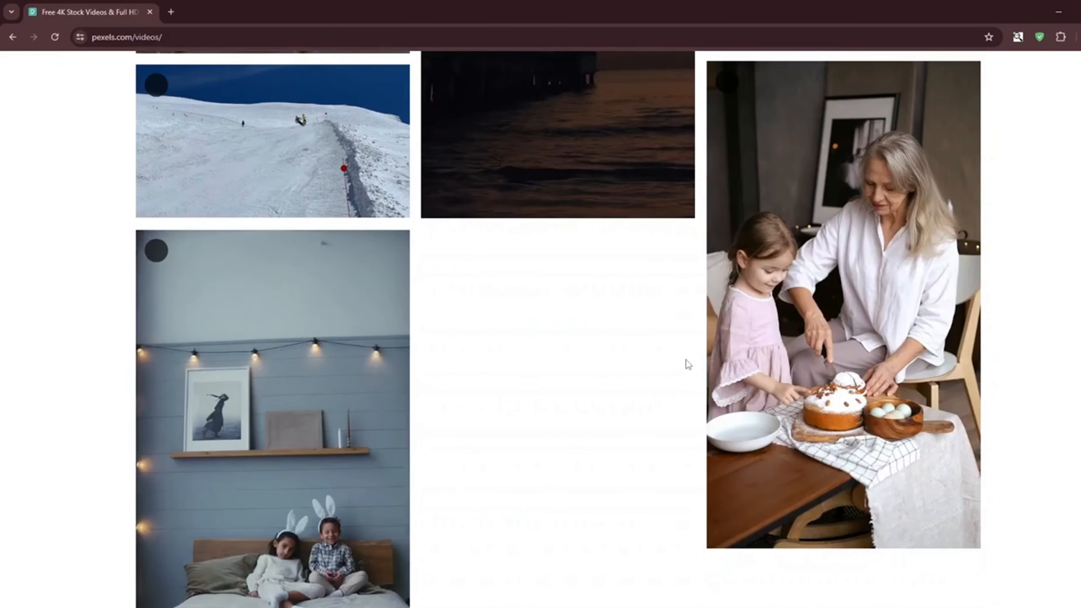
pyautogui.press('Home')
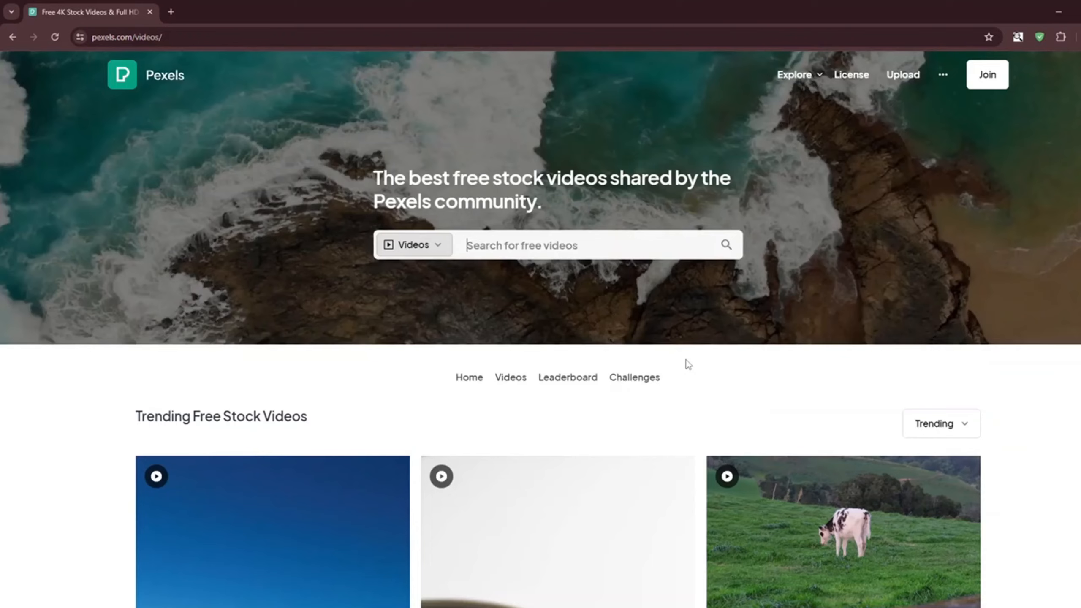
pyautogui.scroll(-6, 687, 359)
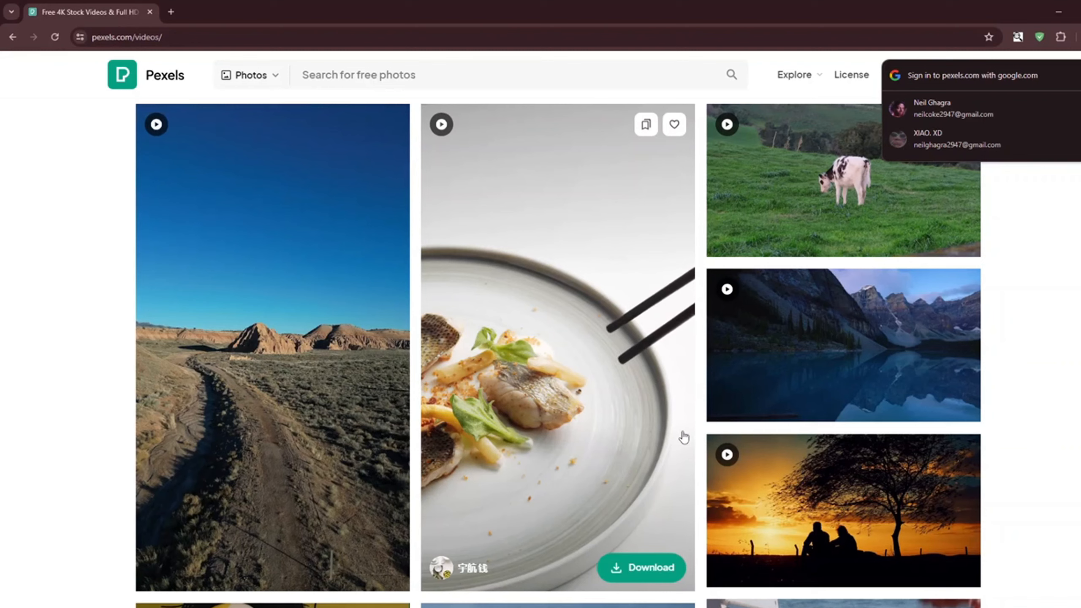
pyautogui.scroll(-15, 366, 392)
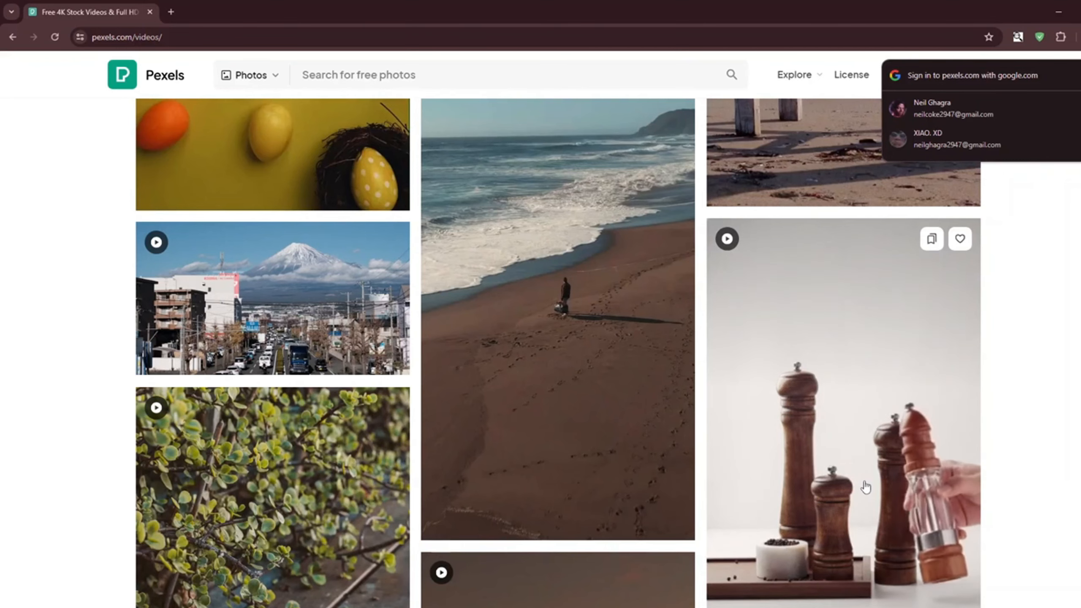
pyautogui.scroll(-3, 462, 237)
pyautogui.scroll(-20, 212, 345)
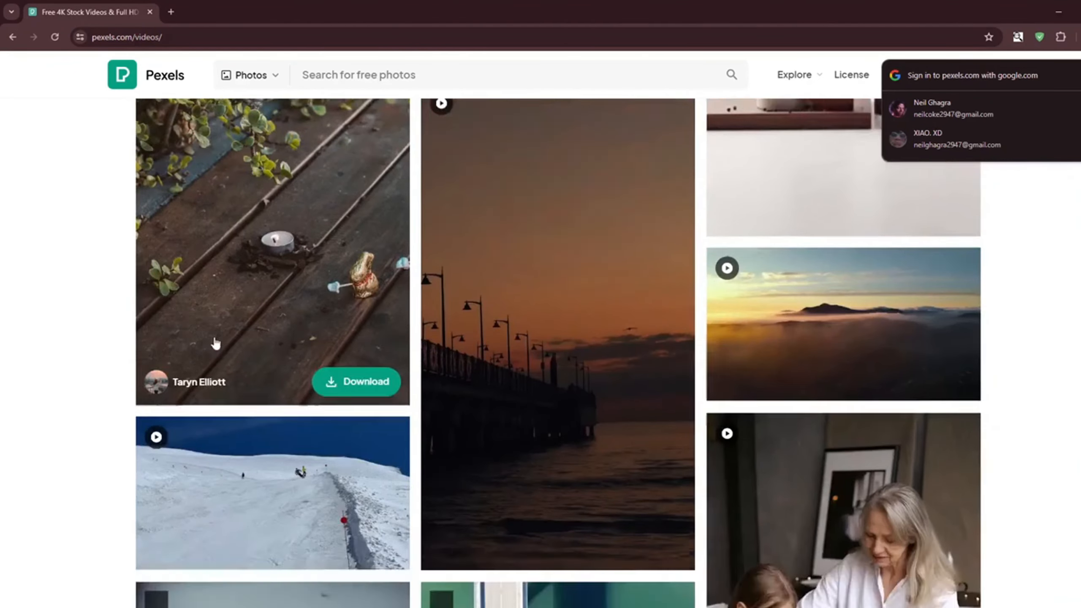
pyautogui.scroll(-1, 290, 310)
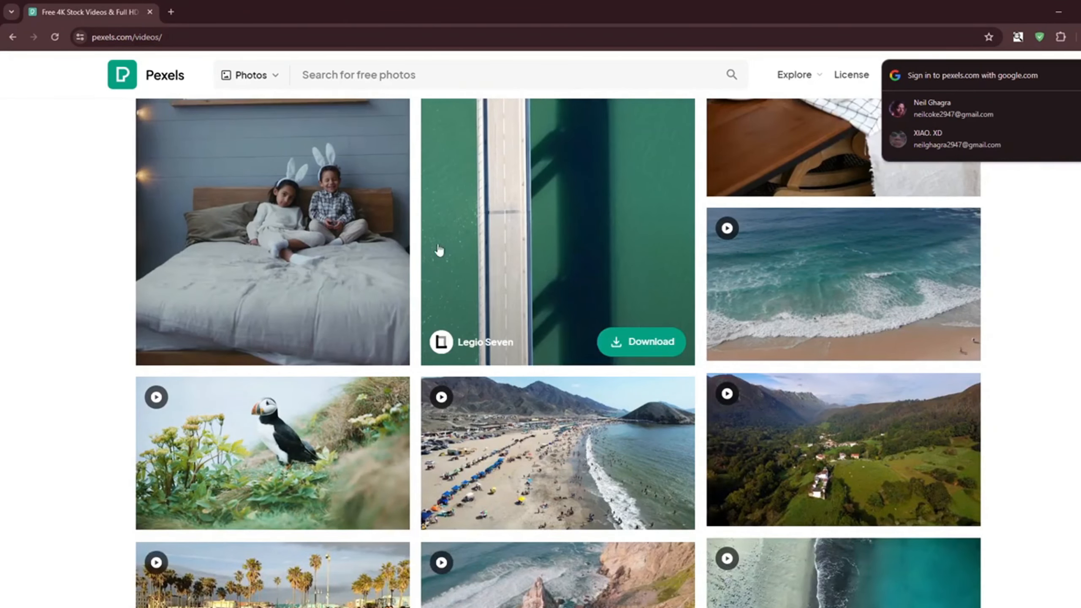
pyautogui.scroll(-1, 439, 249)
pyautogui.scroll(-2, 471, 406)
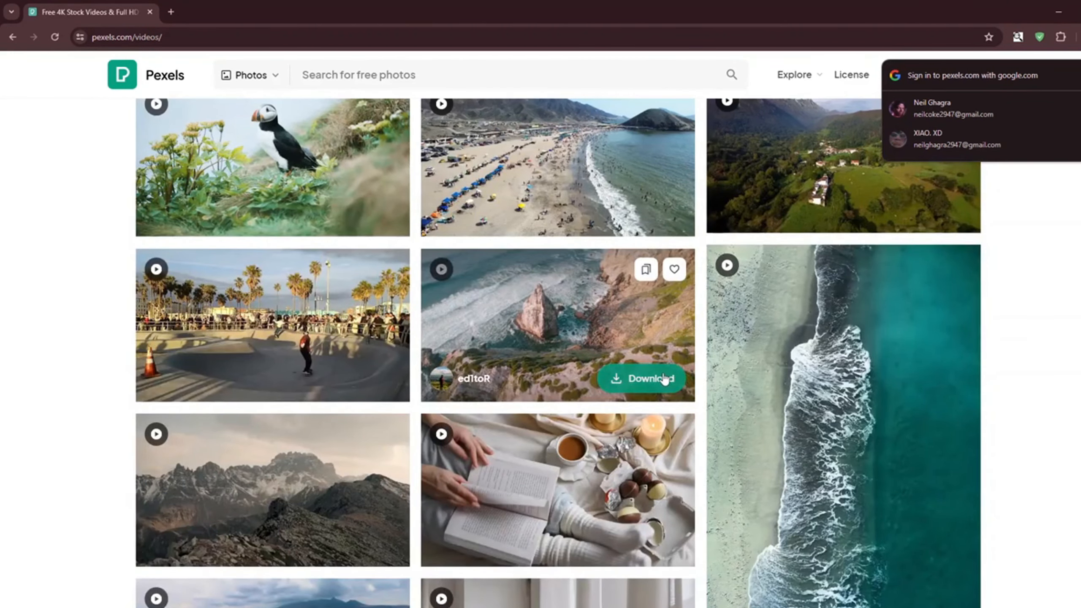
# Step: Download the aerial clip of the rocky coastline with waves, check its download progress and dismiss the thank-you pop-up
pyautogui.click(663, 378)
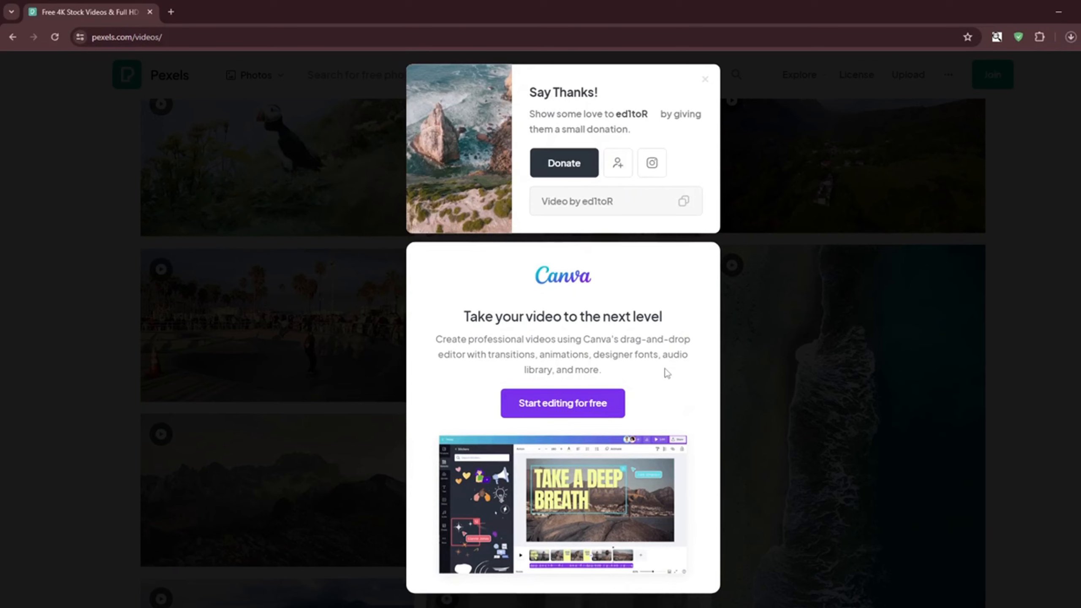
pyautogui.click(1073, 41)
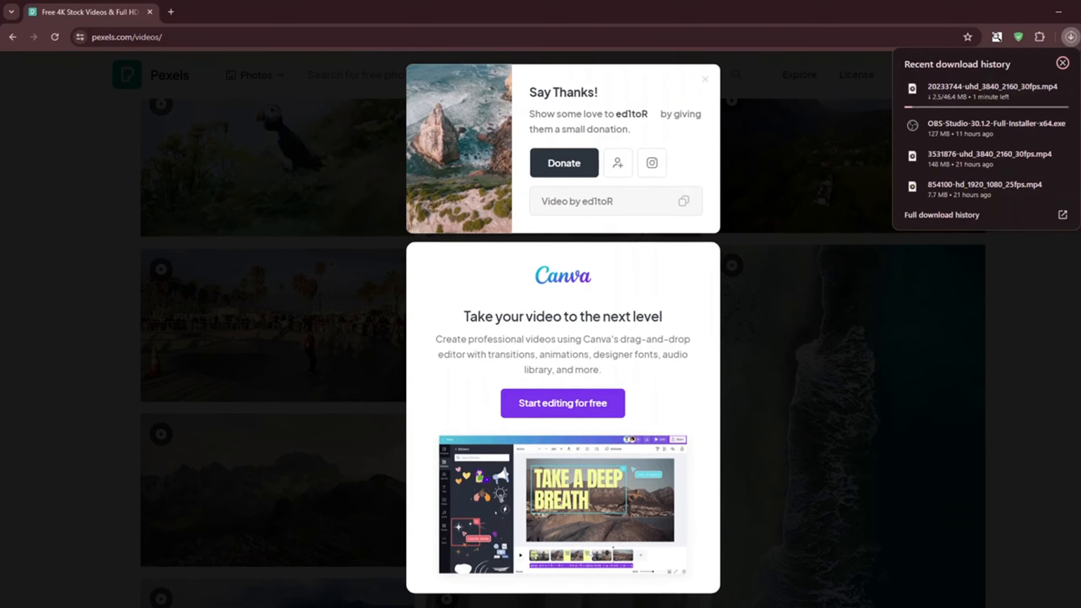
pyautogui.click(1062, 63)
pyautogui.click(1065, 114)
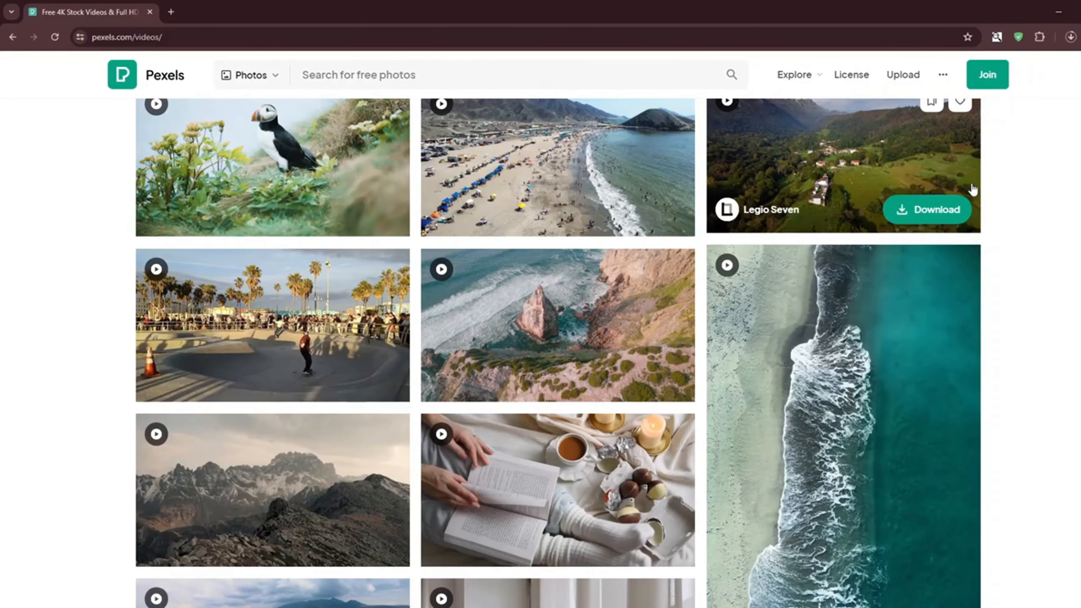
# Step: Open unsplash.com in a new browser tab
pyautogui.click(171, 12)
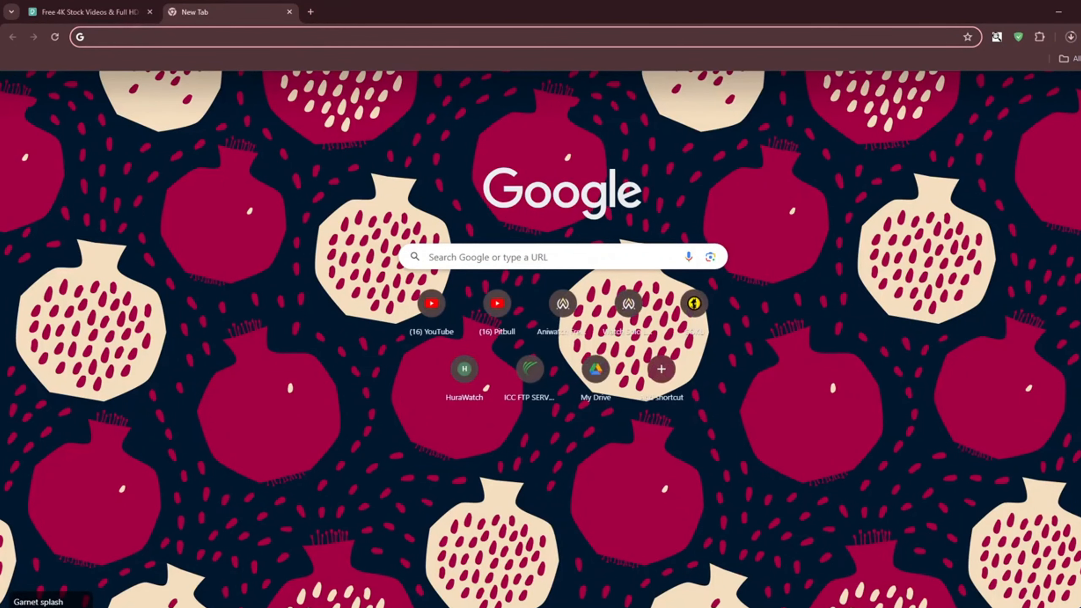
pyautogui.write('unsplash.com')
pyautogui.press('Return')
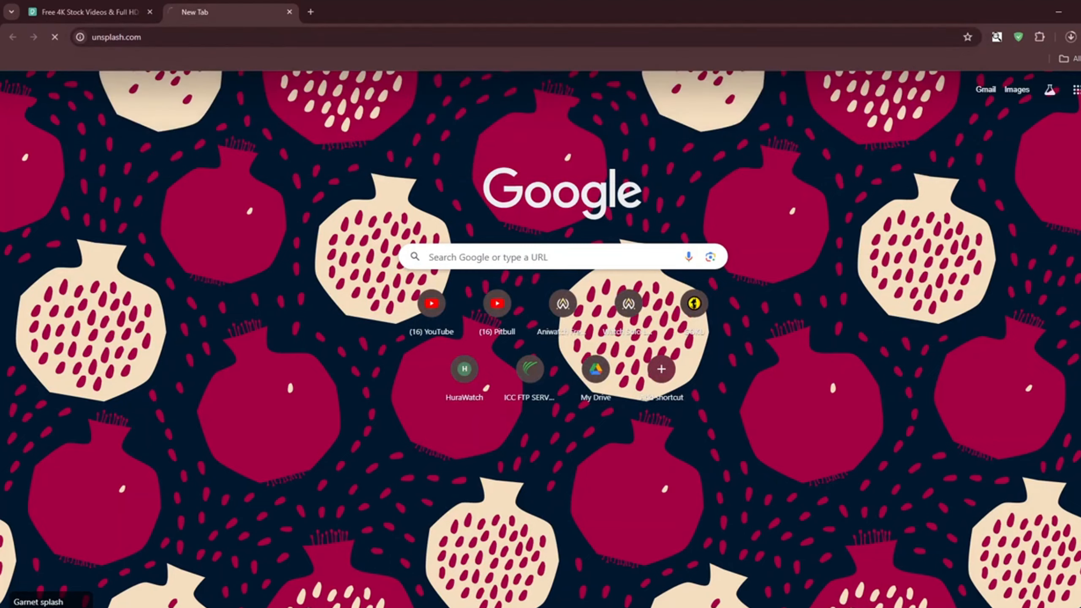
# Step: Open freepik.com in another new browser tab
pyautogui.hotkey('ctrl', 't')
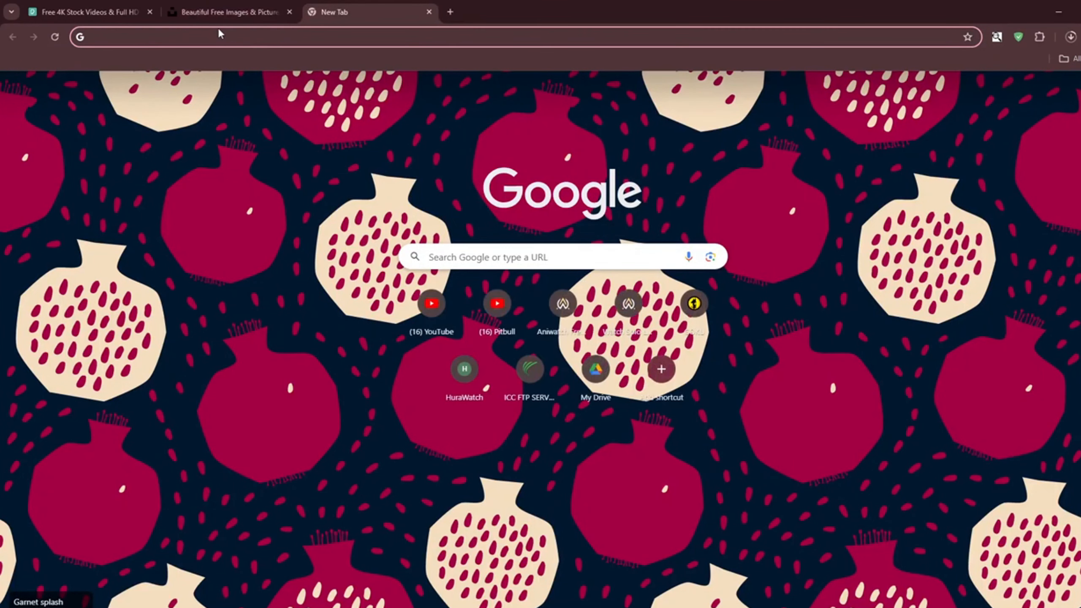
pyautogui.write('fe')
pyautogui.press('BackSpace')
pyautogui.write('re')
pyautogui.press('Return')
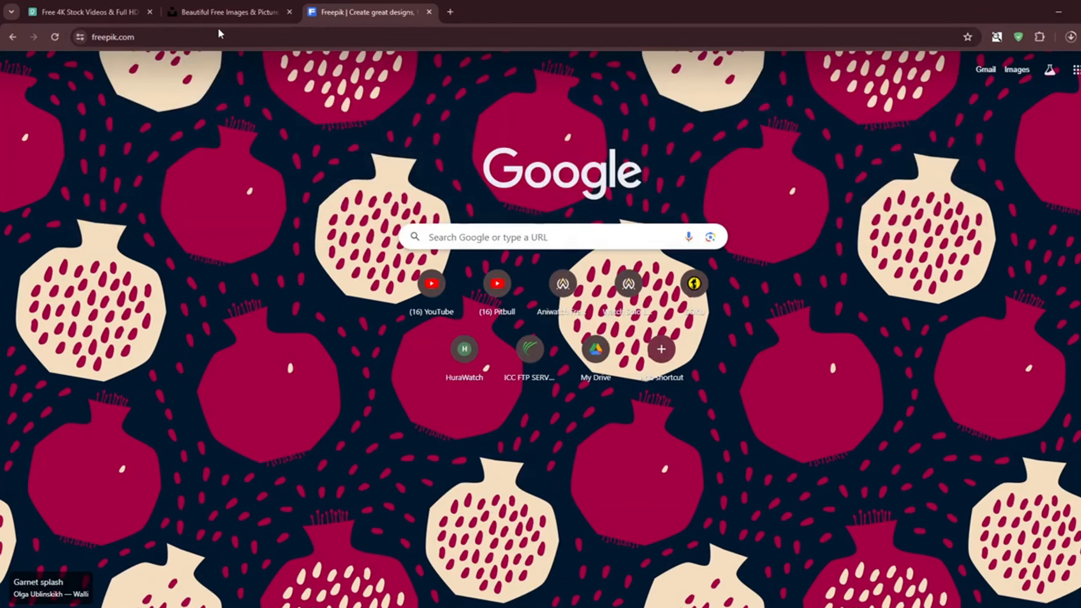
# Step: Look through the Unsplash image feed and the content categories on the Freepik home page
pyautogui.click(222, 14)
pyautogui.scroll(-10, 523, 466)
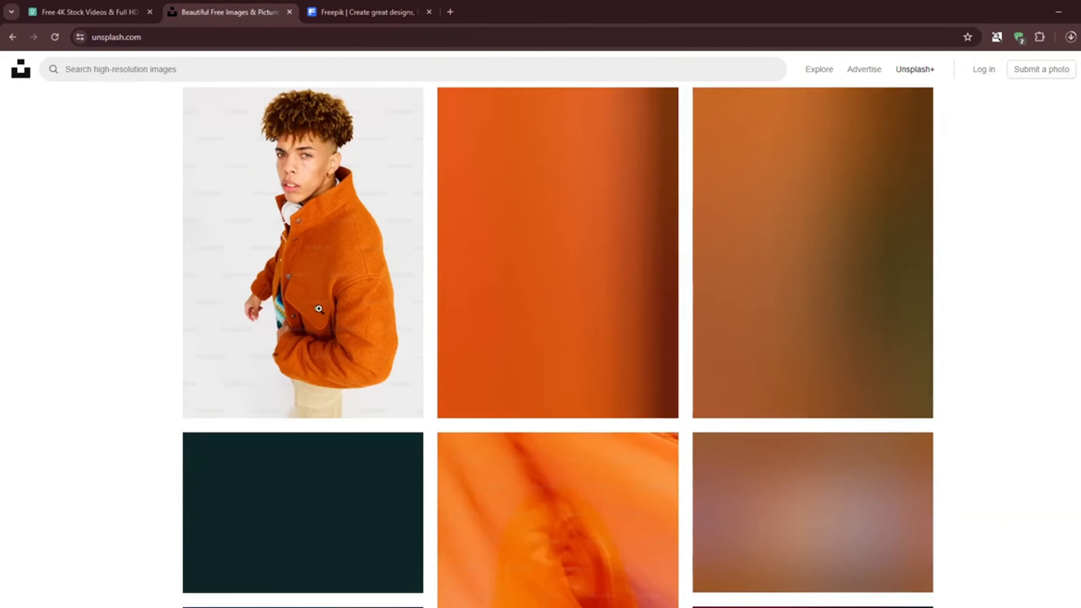
pyautogui.scroll(5, 523, 466)
pyautogui.scroll(-15, 537, 435)
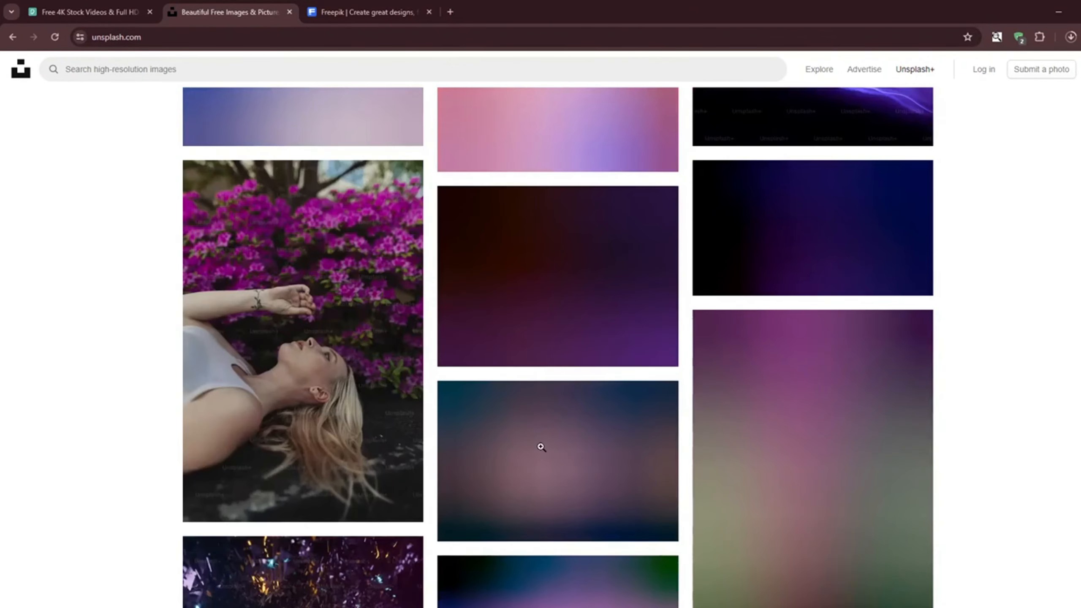
pyautogui.scroll(15, 541, 447)
pyautogui.scroll(8, 547, 435)
pyautogui.click(366, 12)
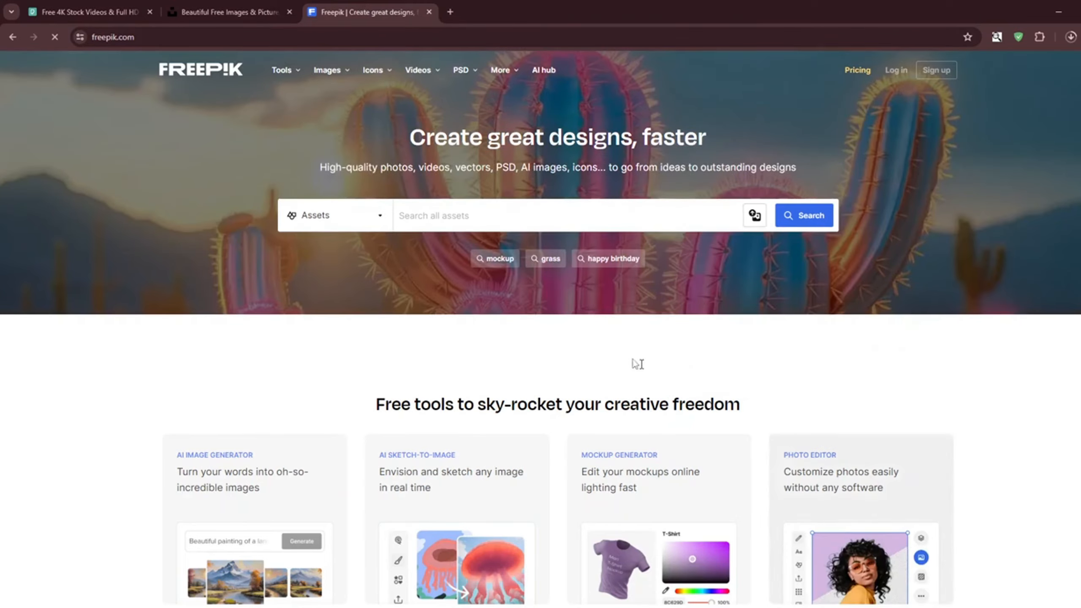
pyautogui.scroll(-6, 654, 181)
pyautogui.scroll(-10, 285, 254)
pyautogui.scroll(5, 489, 238)
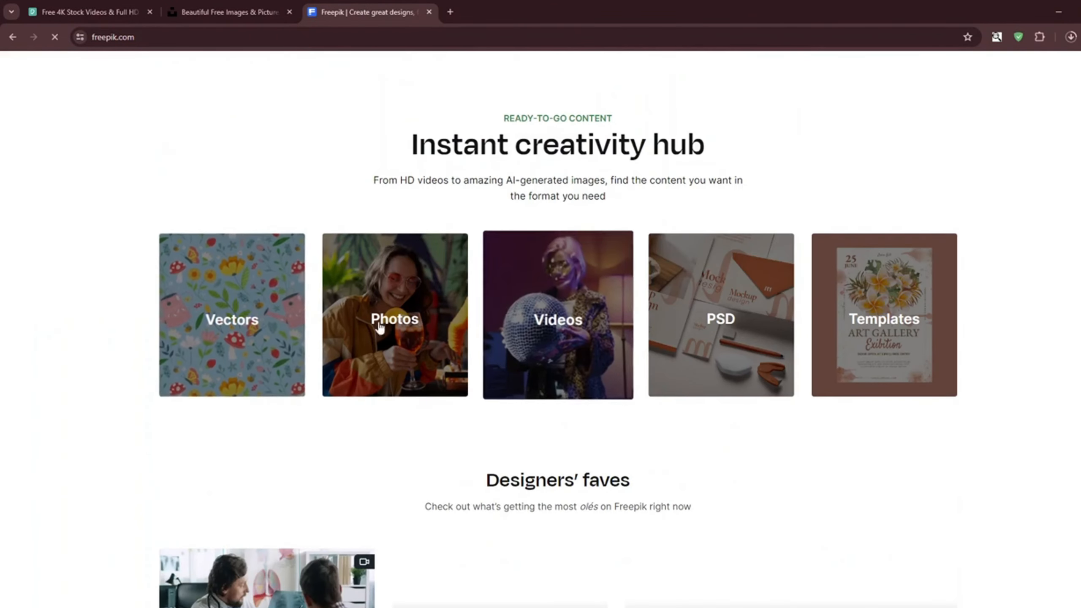
pyautogui.scroll(10, 434, 287)
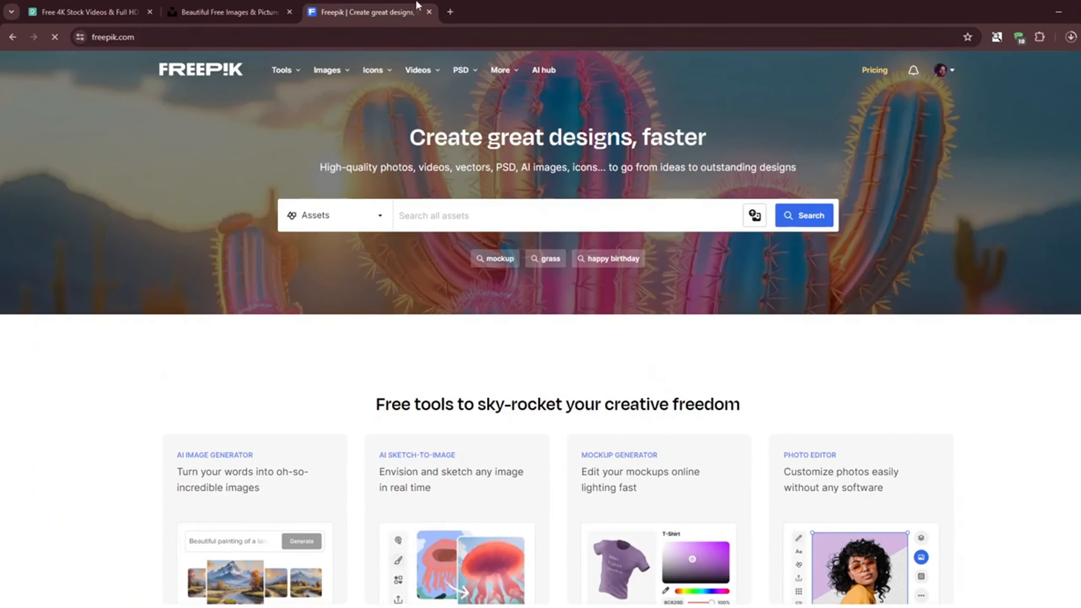
# Step: Open the royalty-free music page at pixabay.com/music/ in a new tab, view its tracks and check the recent downloads
pyautogui.click(448, 11)
pyautogui.write('pixaba')
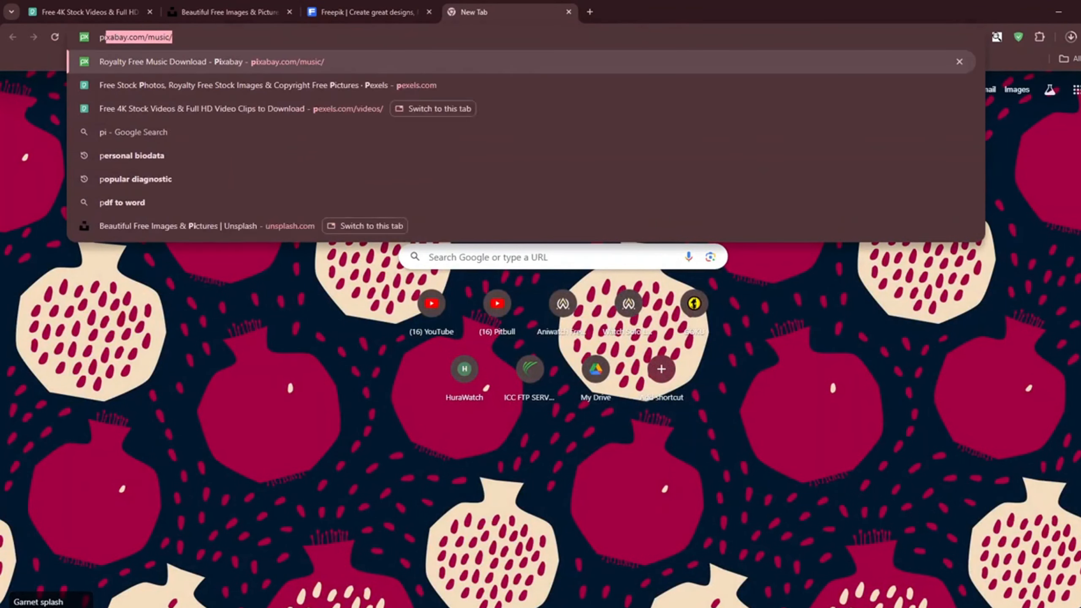
pyautogui.write('y')
pyautogui.press('Return')
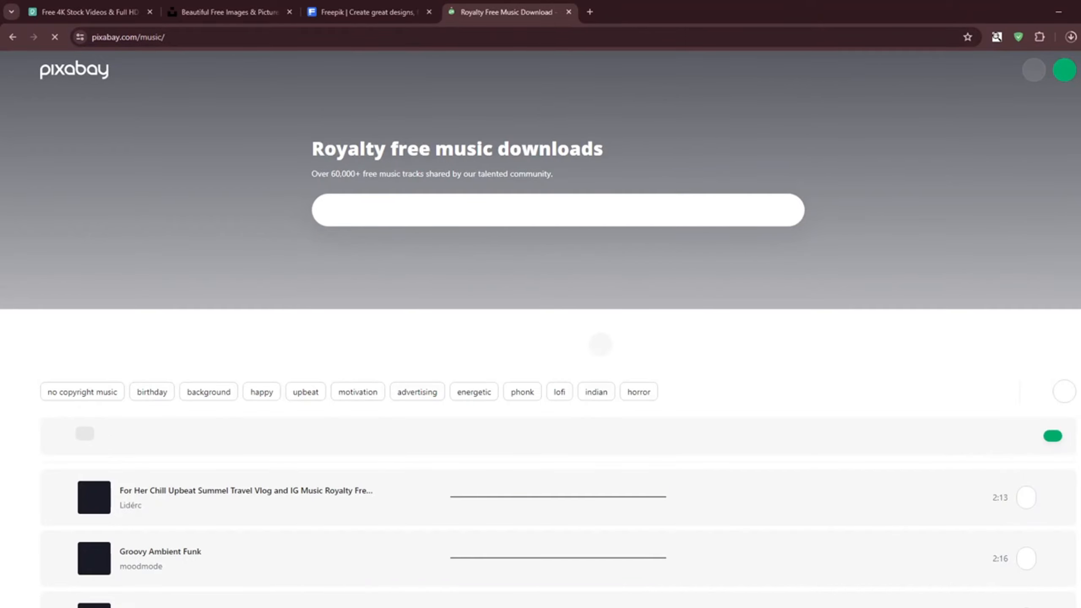
pyautogui.scroll(-3, 479, 189)
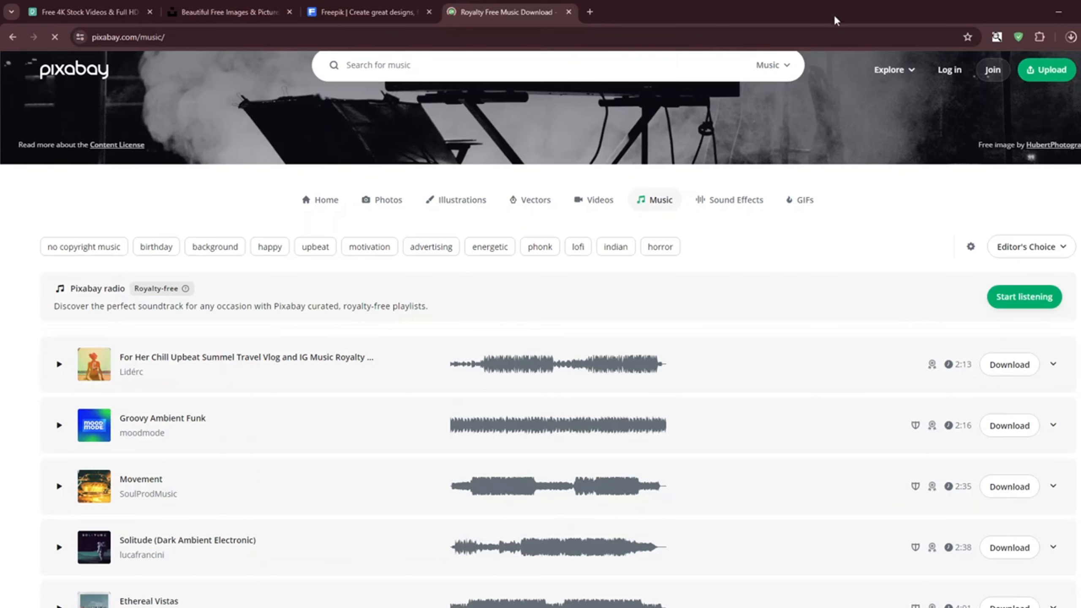
pyautogui.click(1071, 37)
pyautogui.click(1072, 37)
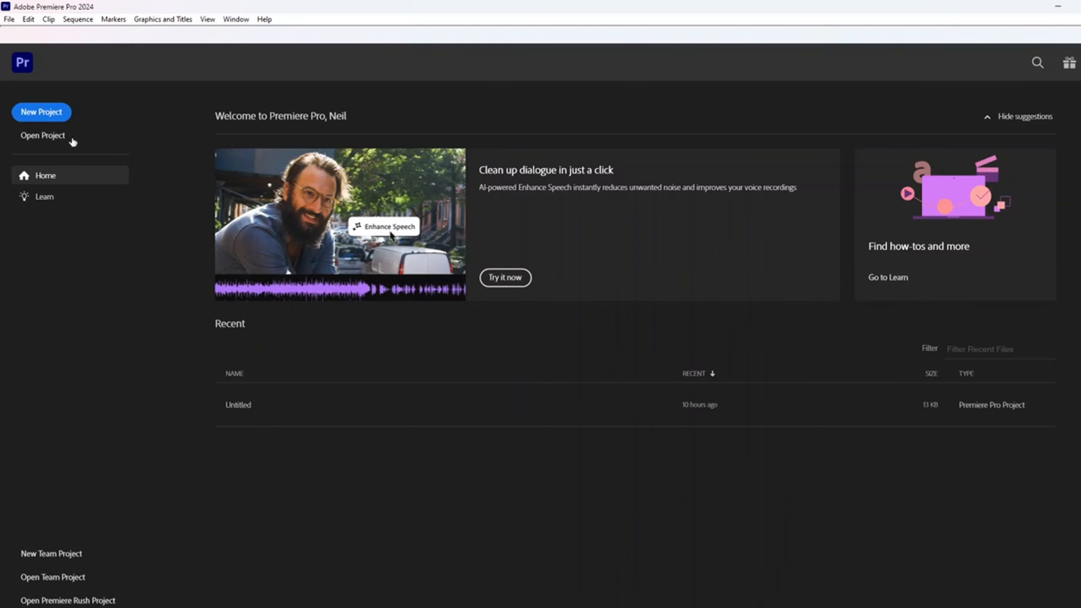
# Step: Switch to Premiere Pro, start a new project and browse its import media to the Desktop folder
pyautogui.click(53, 111)
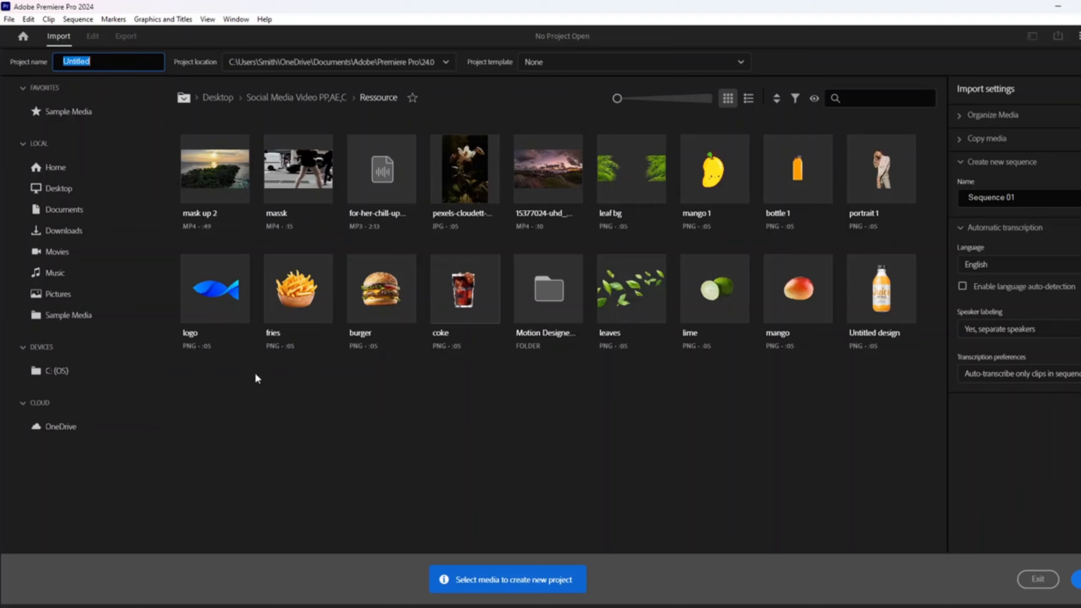
pyautogui.click(57, 166)
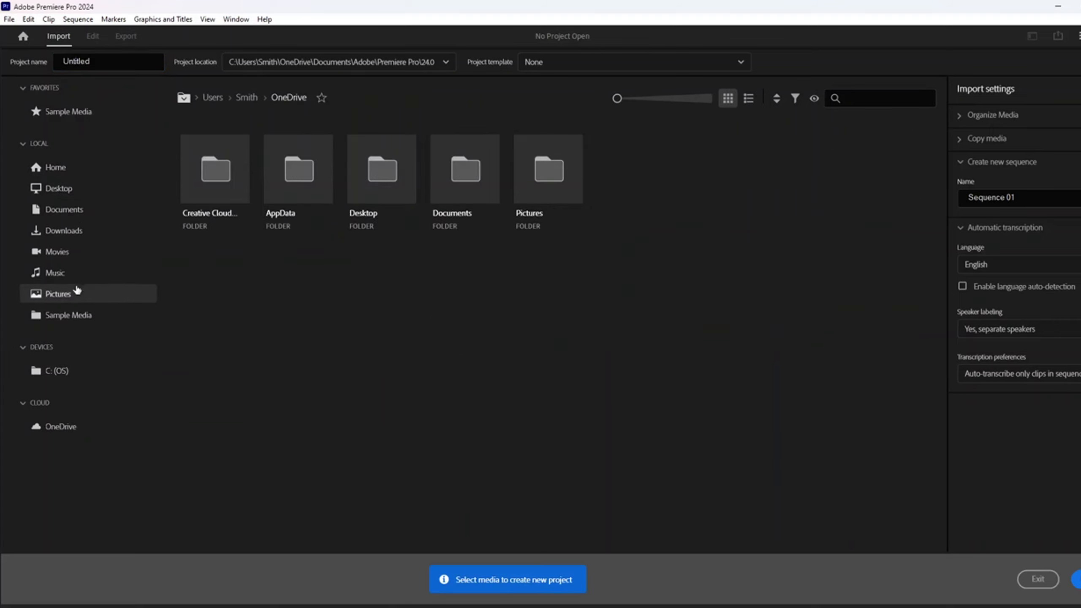
pyautogui.click(80, 191)
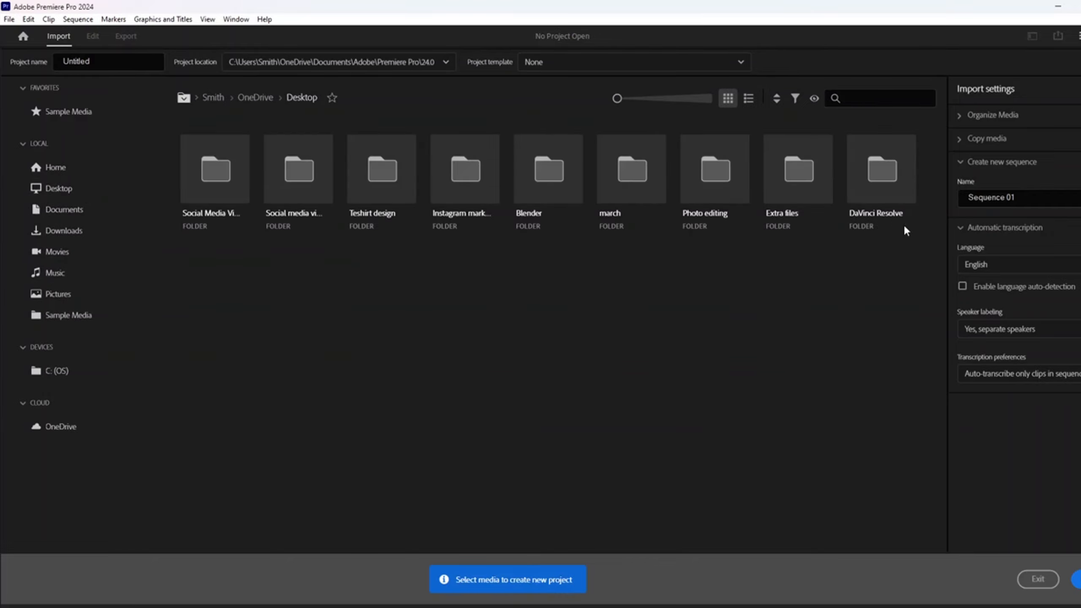
pyautogui.doubleClick(298, 181)
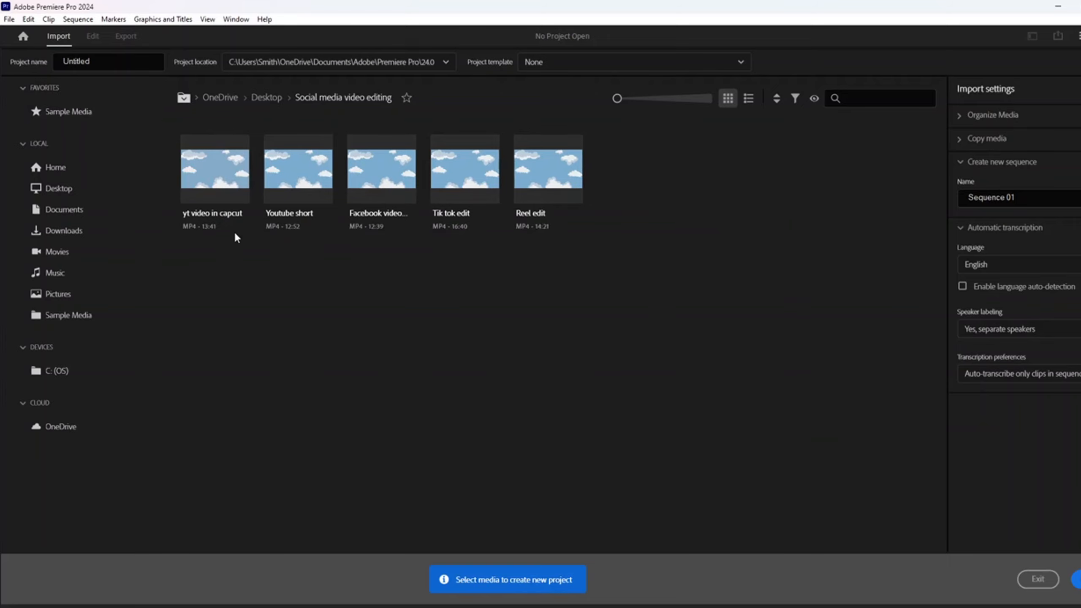
pyautogui.click(264, 98)
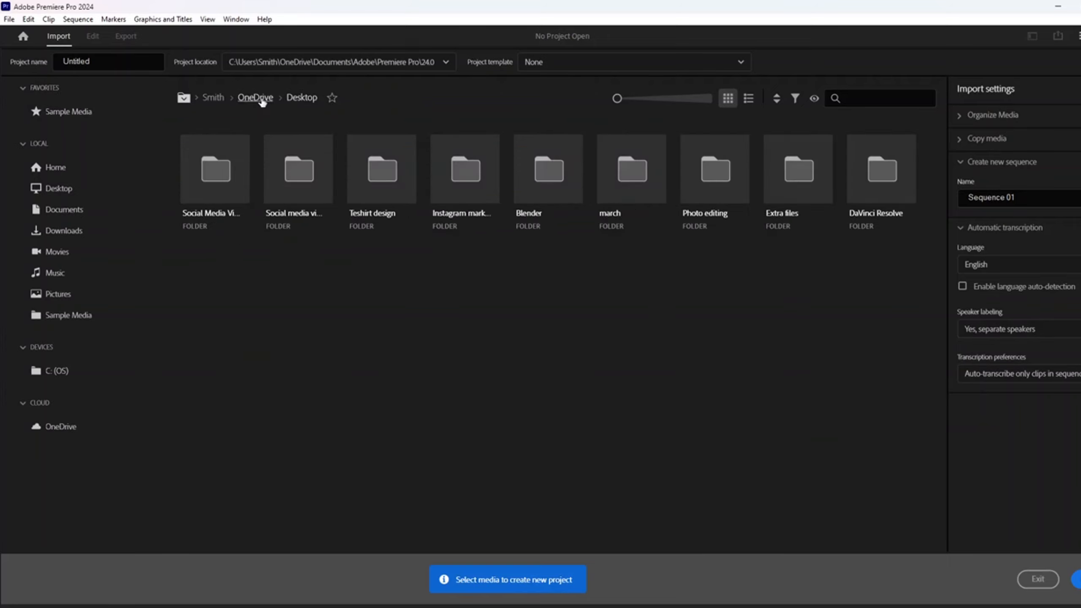
# Step: Create the project from the 20233744-uhd clip in Desktop > Social Media Video PP,AE,C > Ressource, replacing the existing Untitled project
pyautogui.doubleClick(237, 188)
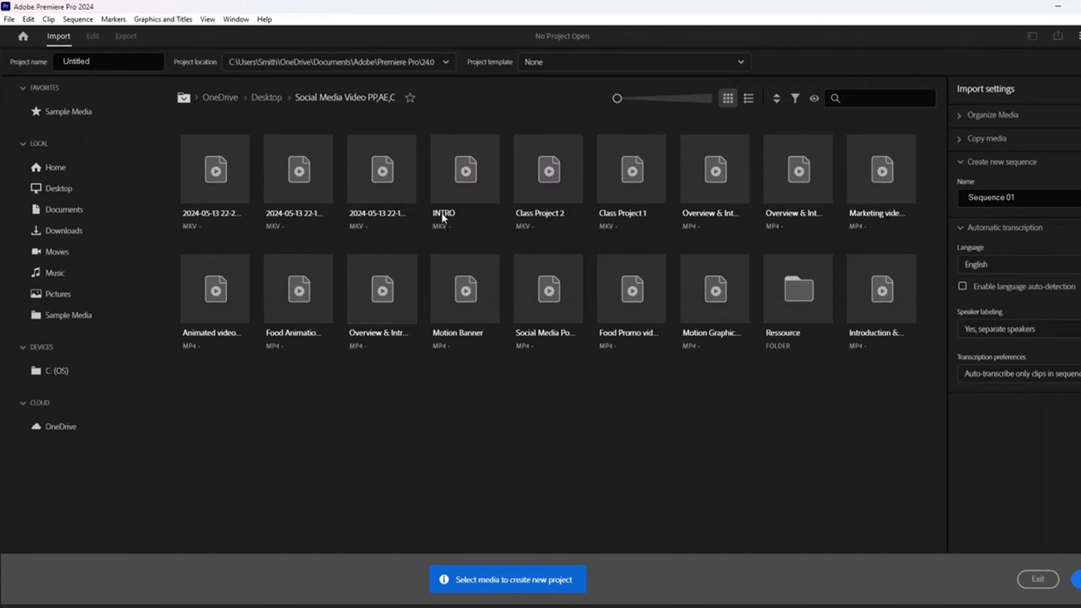
pyautogui.doubleClick(789, 305)
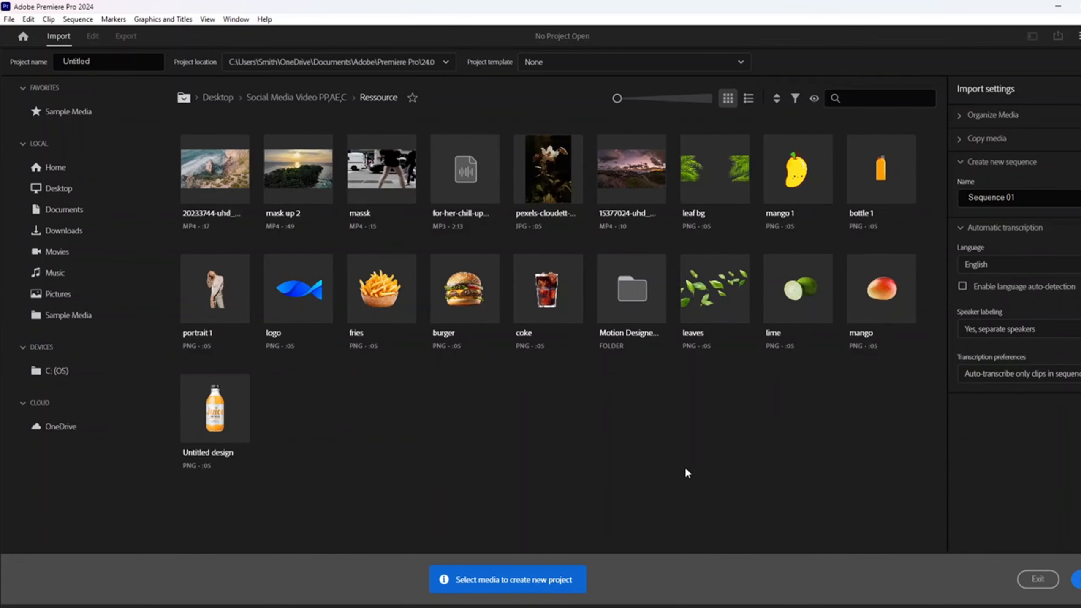
pyautogui.click(200, 162)
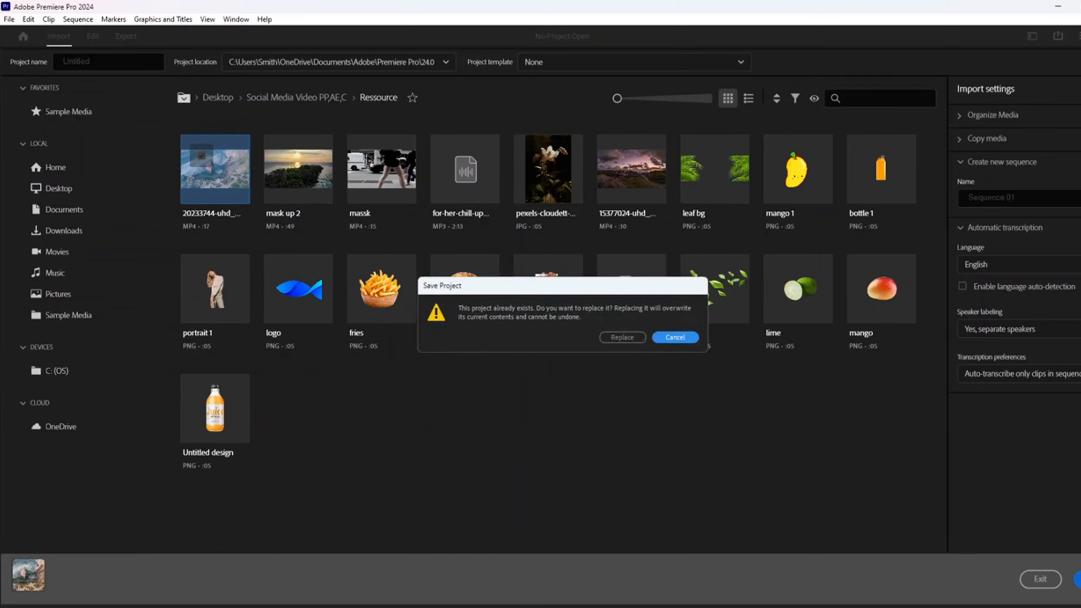
pyautogui.click(626, 337)
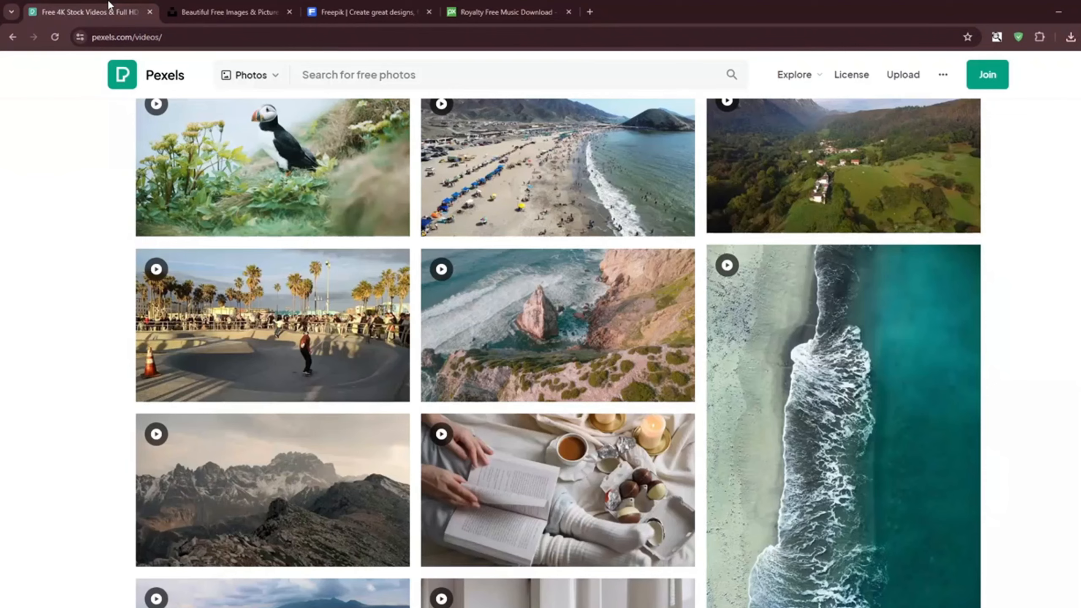
# Step: Switch to the Pexels videos page in the browser and look through the feed of nature and coastal clips
pyautogui.scroll(-3, 557, 324)
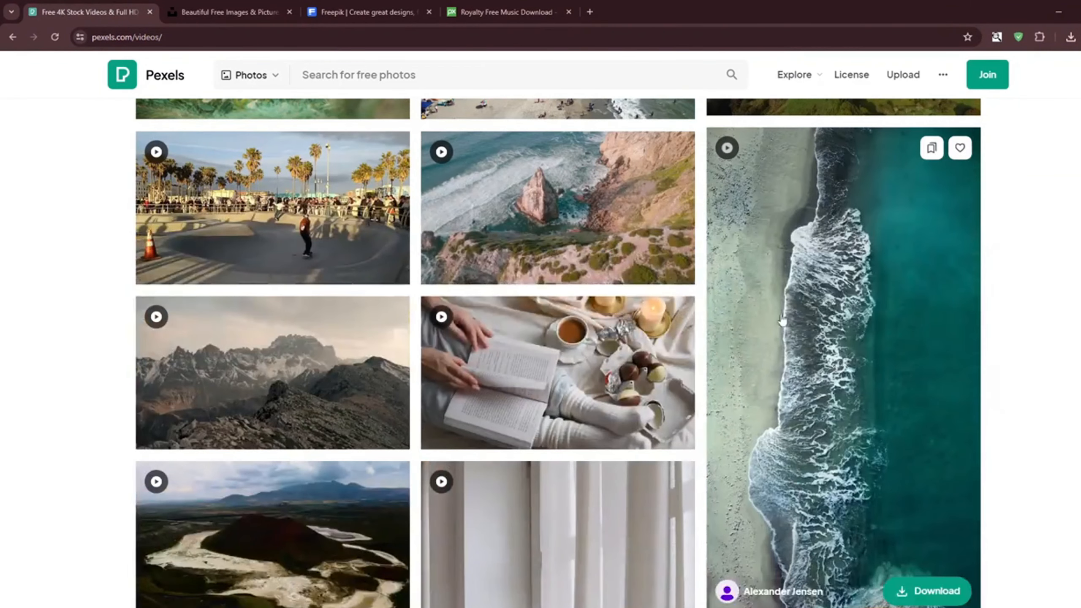
pyautogui.scroll(3, 698, 298)
pyautogui.scroll(-6, 465, 328)
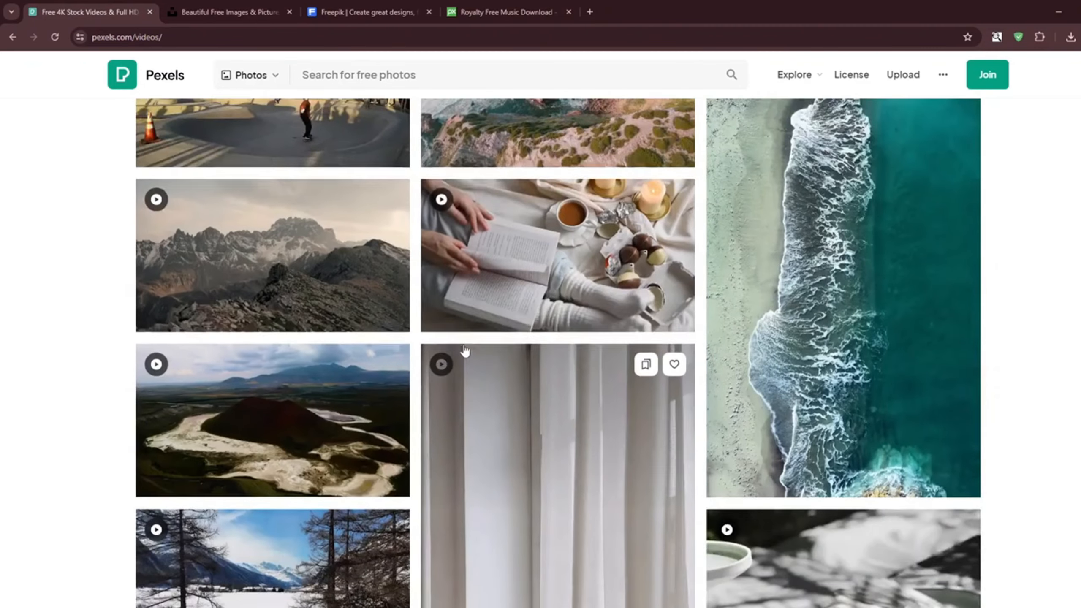
pyautogui.scroll(5, 465, 328)
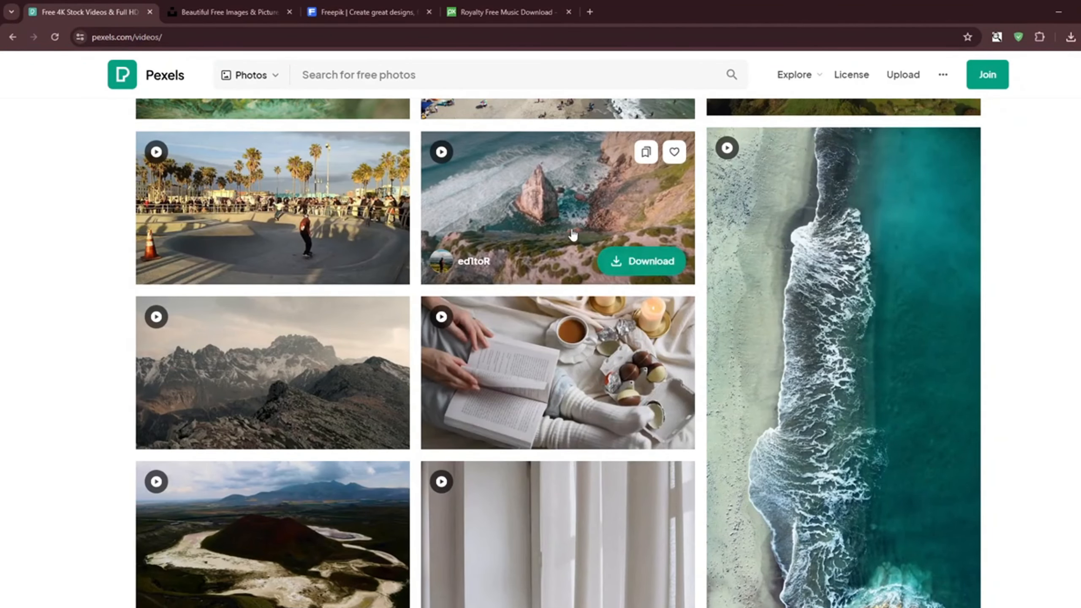
pyautogui.scroll(4, 574, 235)
pyautogui.scroll(-5, 574, 234)
pyautogui.scroll(8, 454, 170)
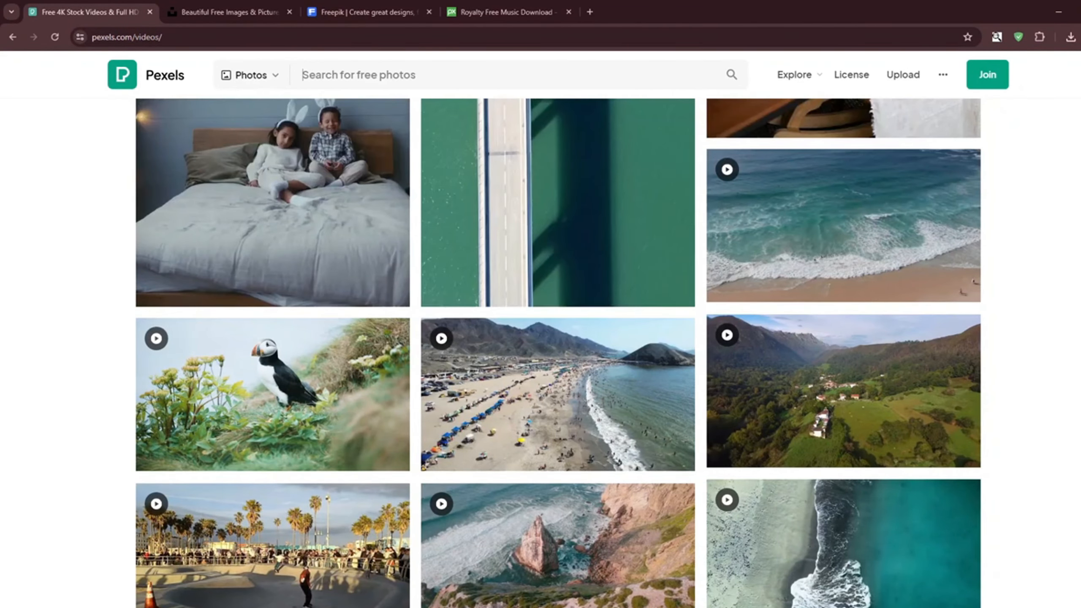
# Step: Search Pexels for "reef"
pyautogui.click(454, 75)
pyautogui.write('riff')
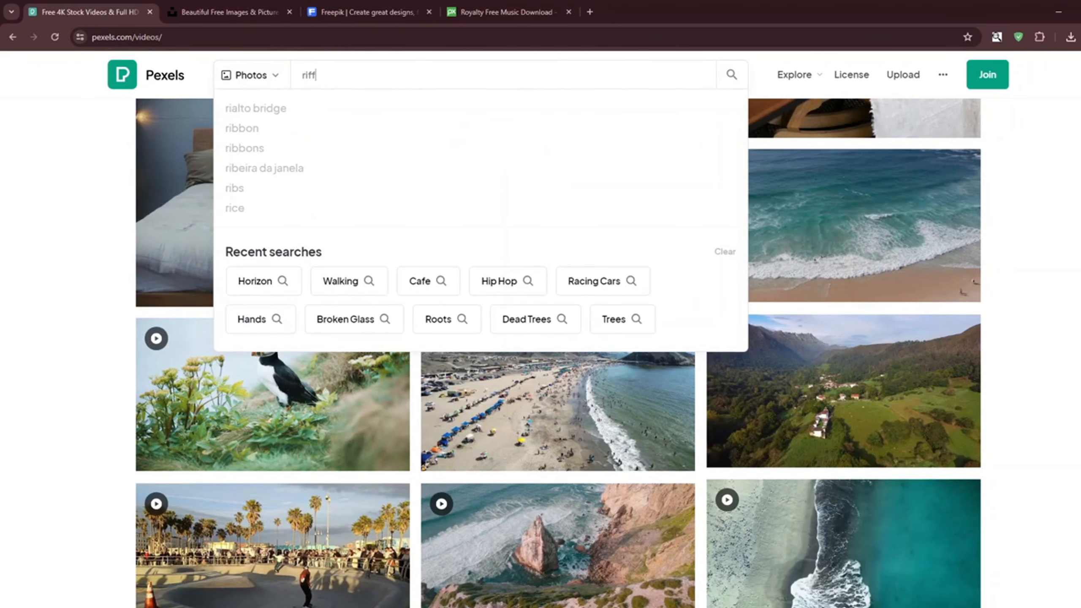
pyautogui.press('BackSpace')
pyautogui.press('BackSpace')
pyautogui.press('BackSpace')
pyautogui.press('BackSpace')
pyautogui.write('reeff')
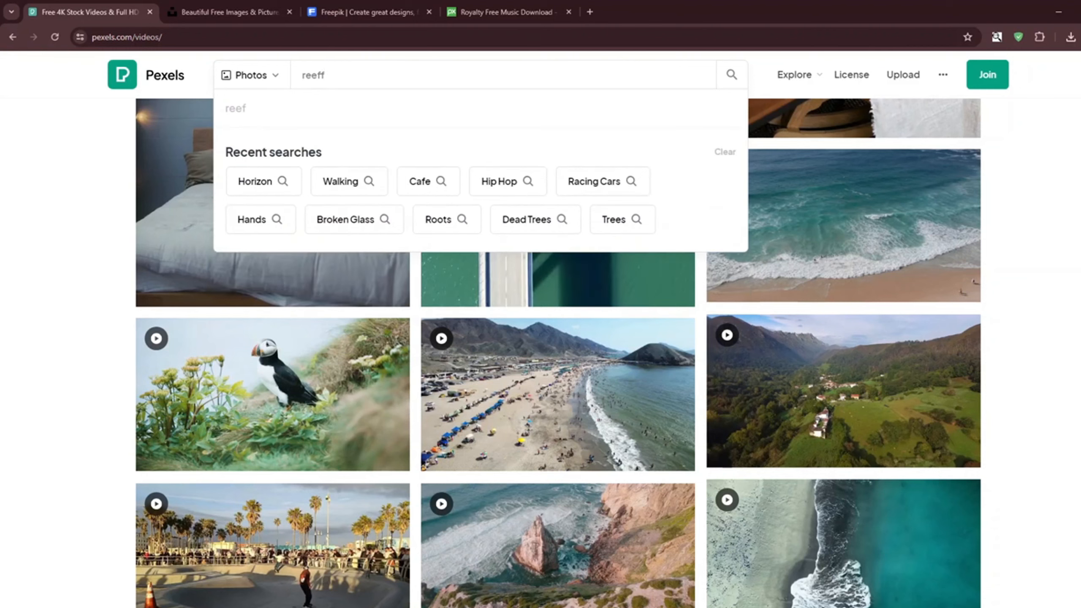
pyautogui.press('BackSpace')
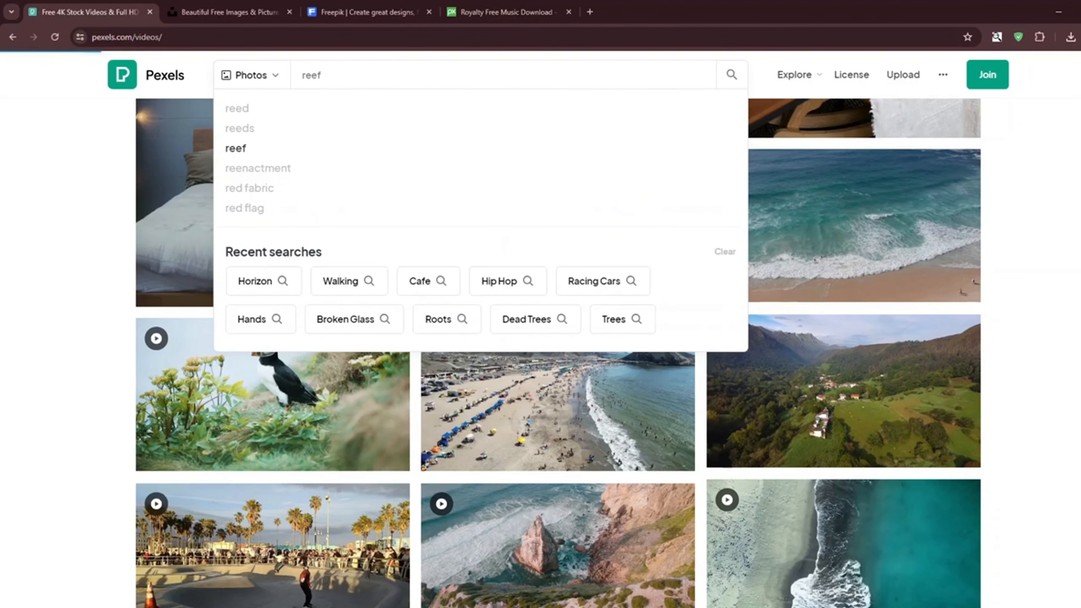
pyautogui.press('Return')
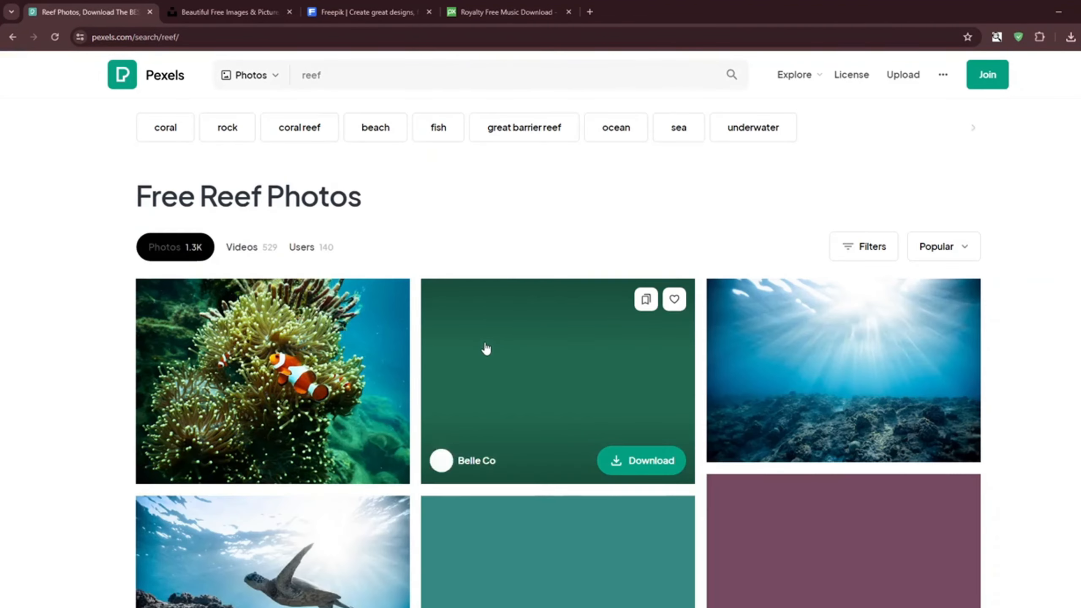
# Step: Download the aerial photo of the forested coastline and green water from the reef results, and look through further photos
pyautogui.scroll(-8, 485, 350)
pyautogui.scroll(-10, 581, 322)
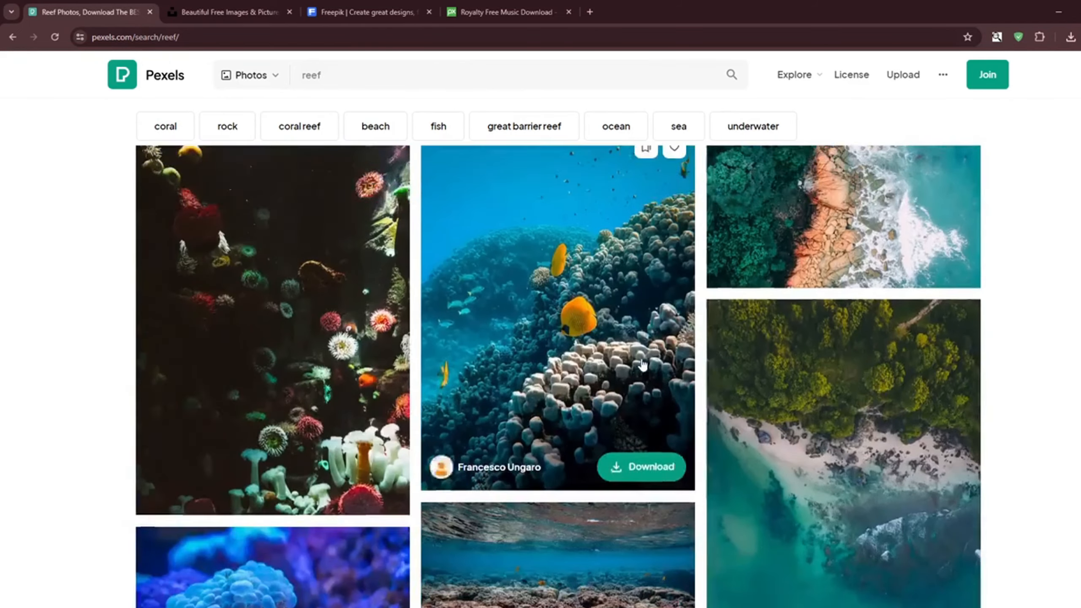
pyautogui.scroll(3, 946, 407)
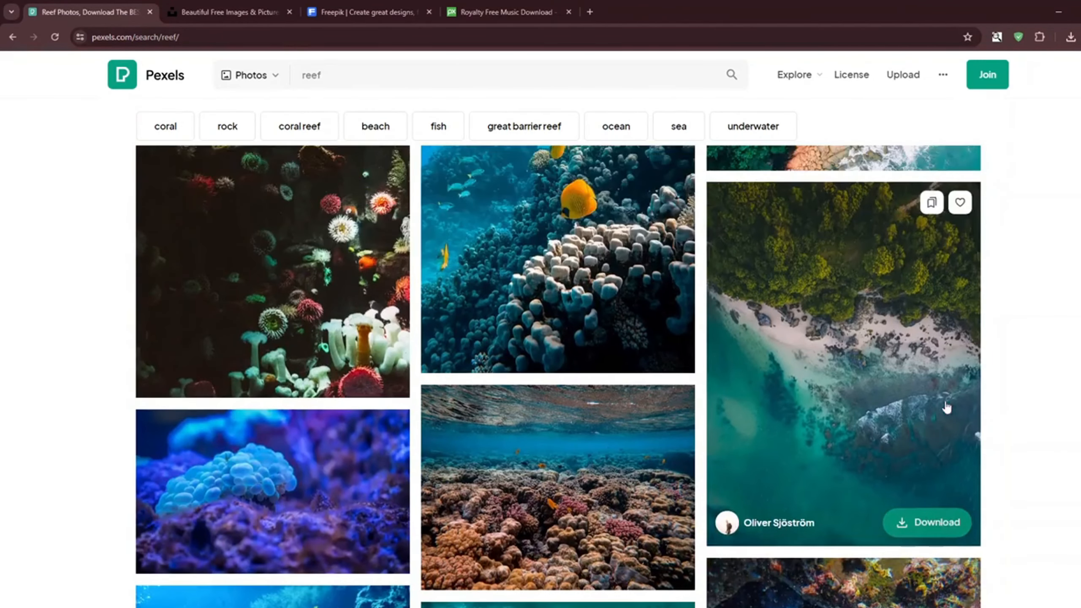
pyautogui.click(927, 524)
pyautogui.click(391, 347)
pyautogui.scroll(-4, 391, 347)
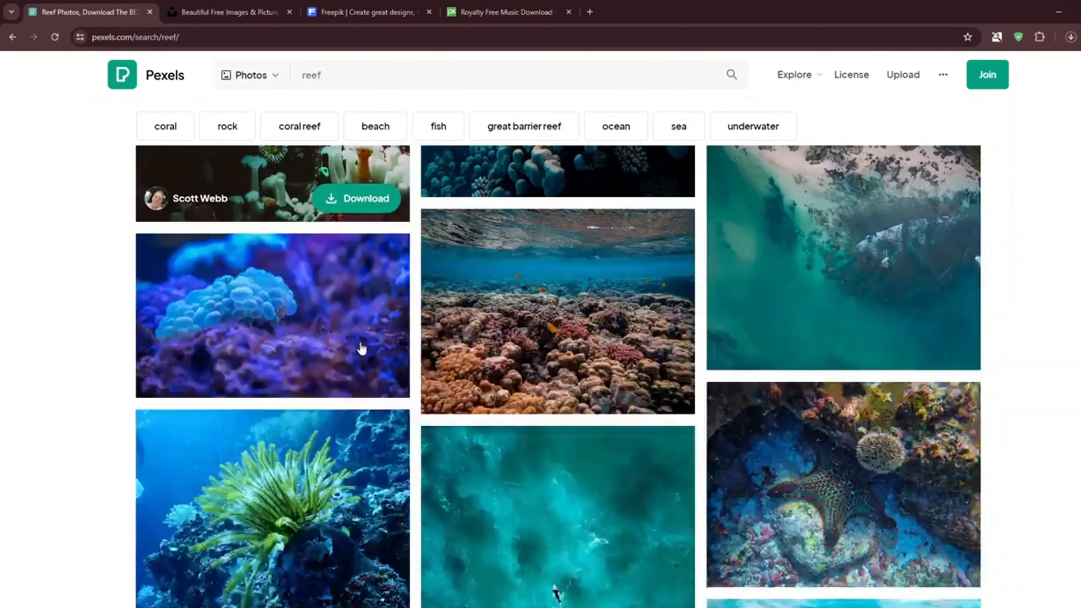
pyautogui.scroll(-12, 555, 358)
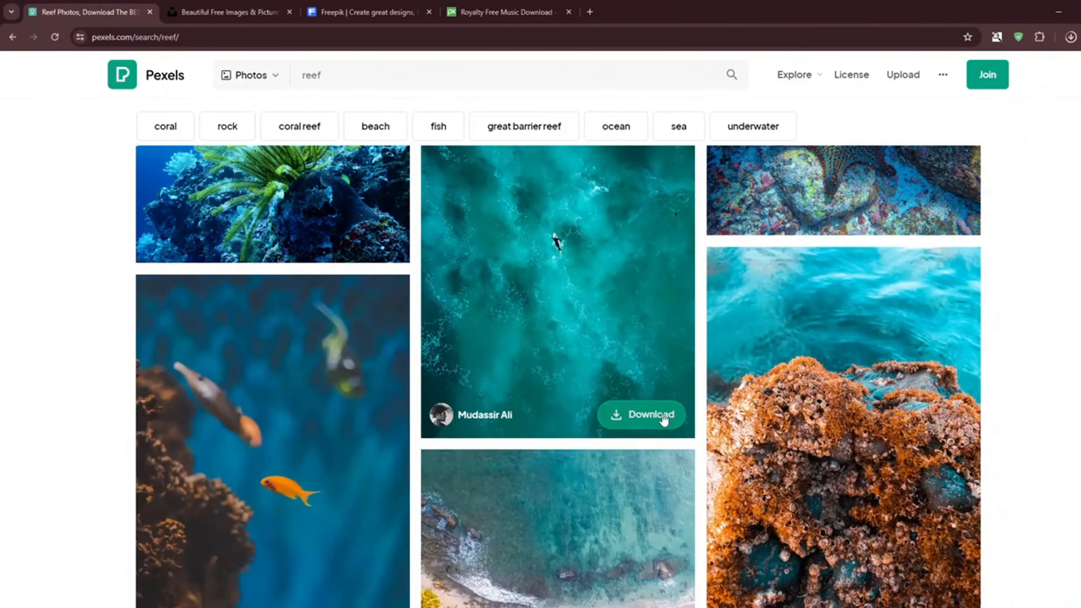
pyautogui.click(663, 415)
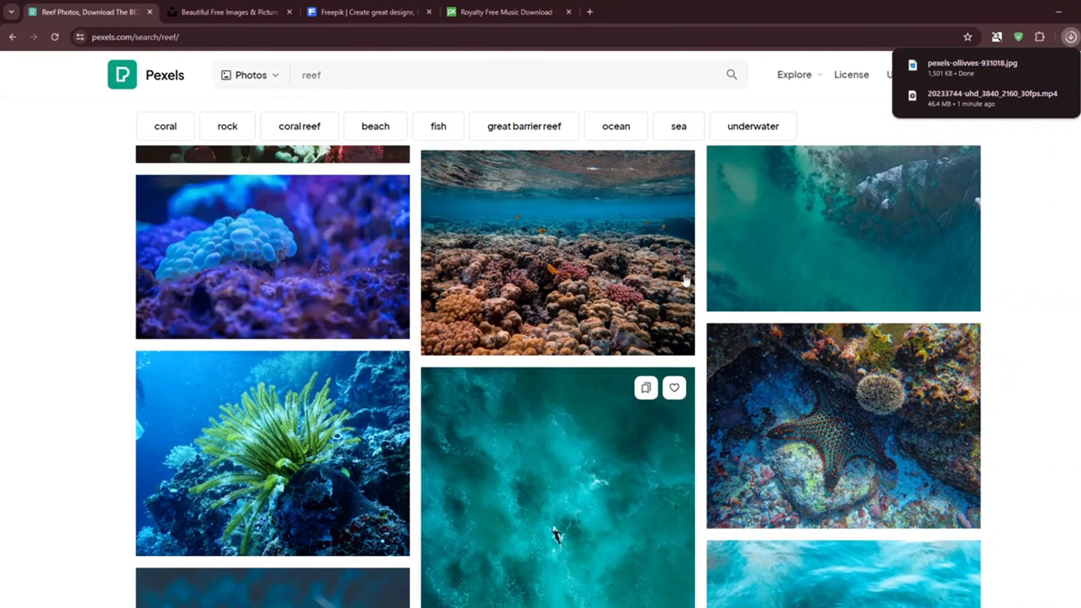
# Step: Change the reef search from photos to videos and run it again
pyautogui.click(251, 75)
pyautogui.click(258, 130)
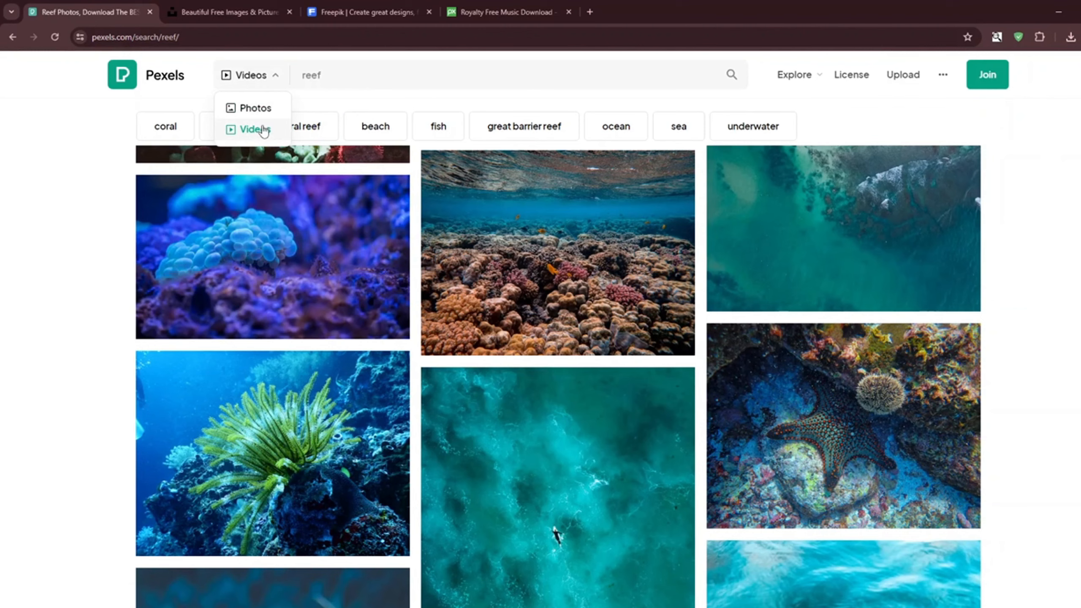
pyautogui.click(732, 75)
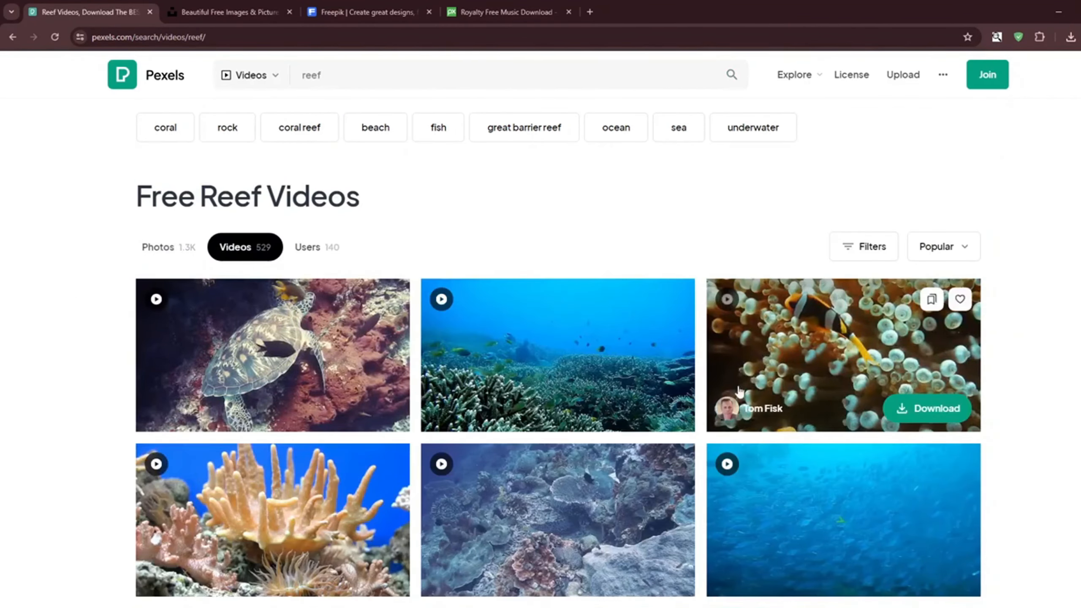
# Step: Download the reef video of rocks in blue water beside a cliff and dismiss the thank-you popup
pyautogui.scroll(-15, 739, 391)
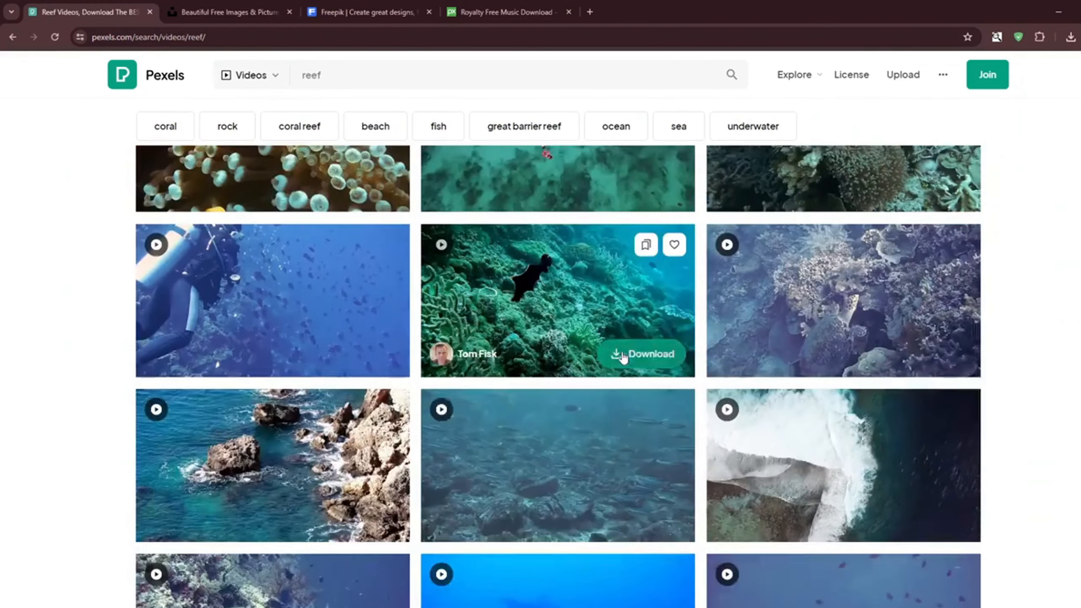
pyautogui.click(339, 462)
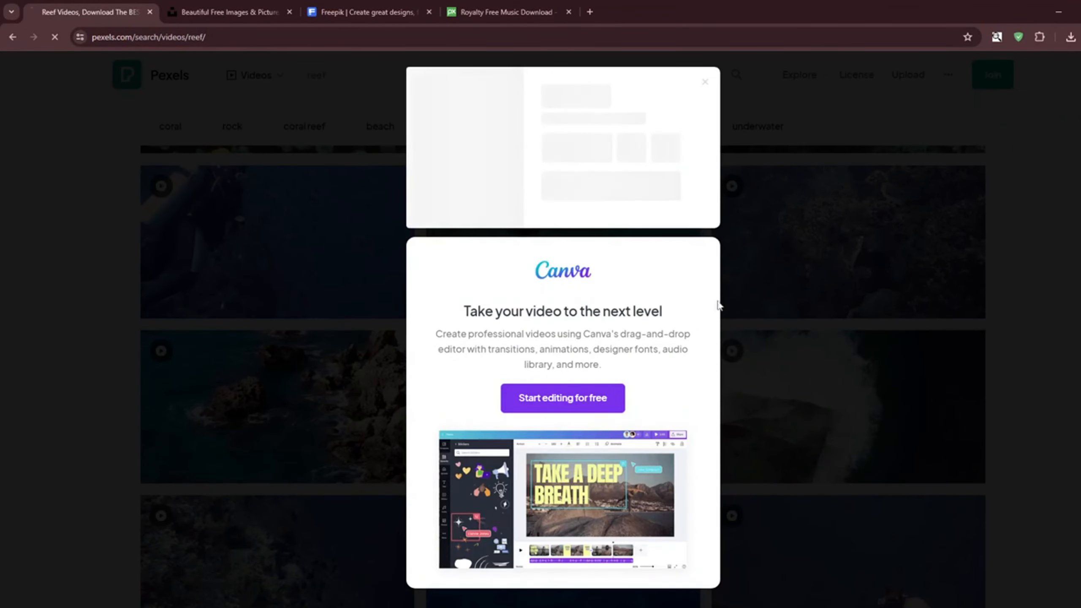
pyautogui.click(1018, 128)
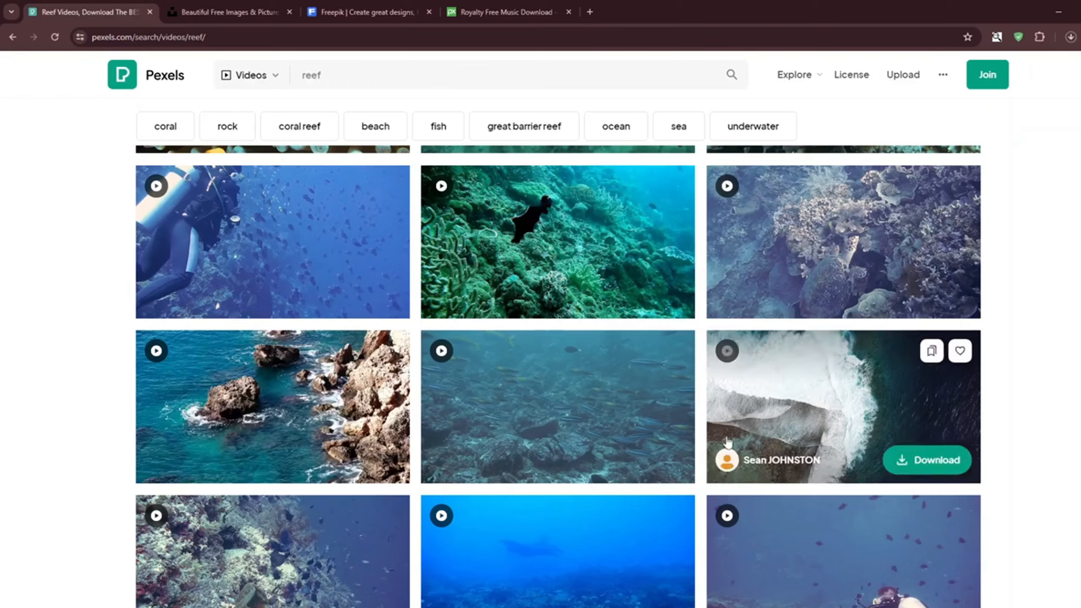
# Step: Download the aerial reef video of a white beach with houses and turquoise water, and dismiss the thank-you popup
pyautogui.scroll(-6, 682, 416)
pyautogui.scroll(-6, 683, 411)
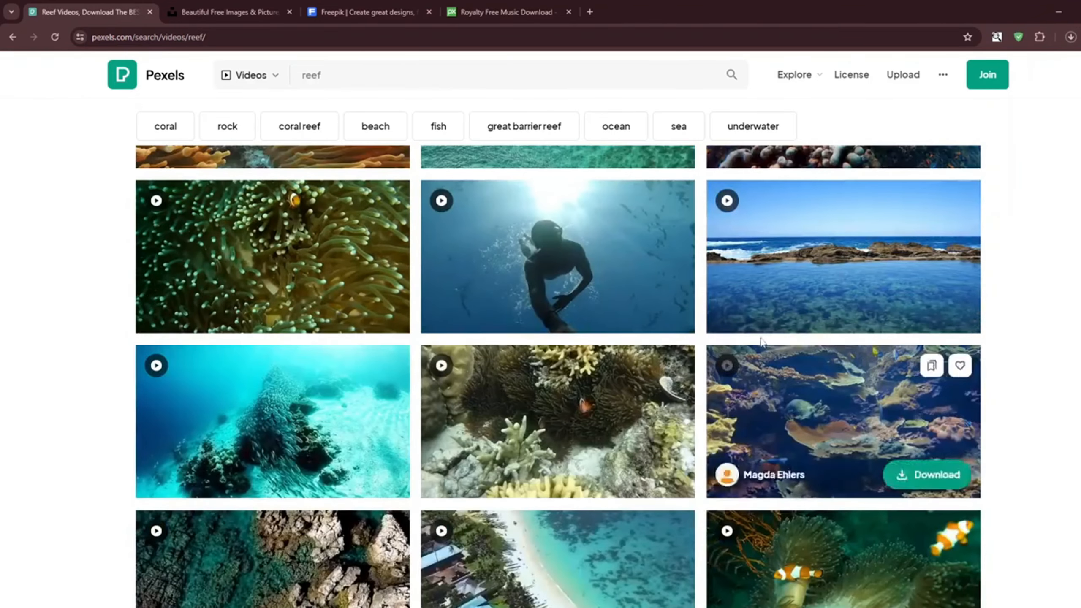
pyautogui.scroll(-3, 736, 411)
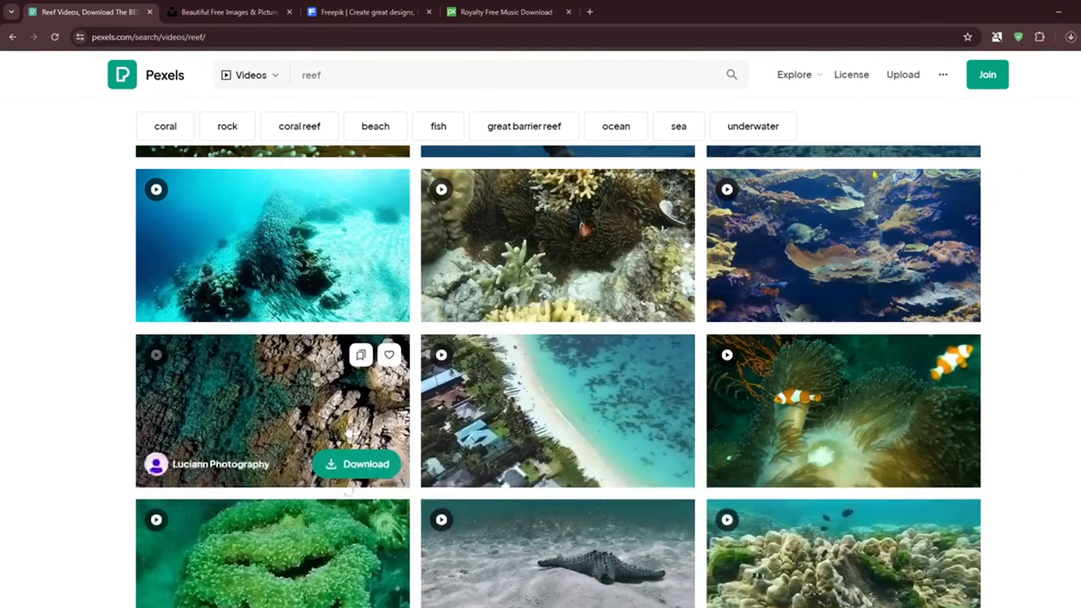
pyautogui.scroll(-3, 383, 405)
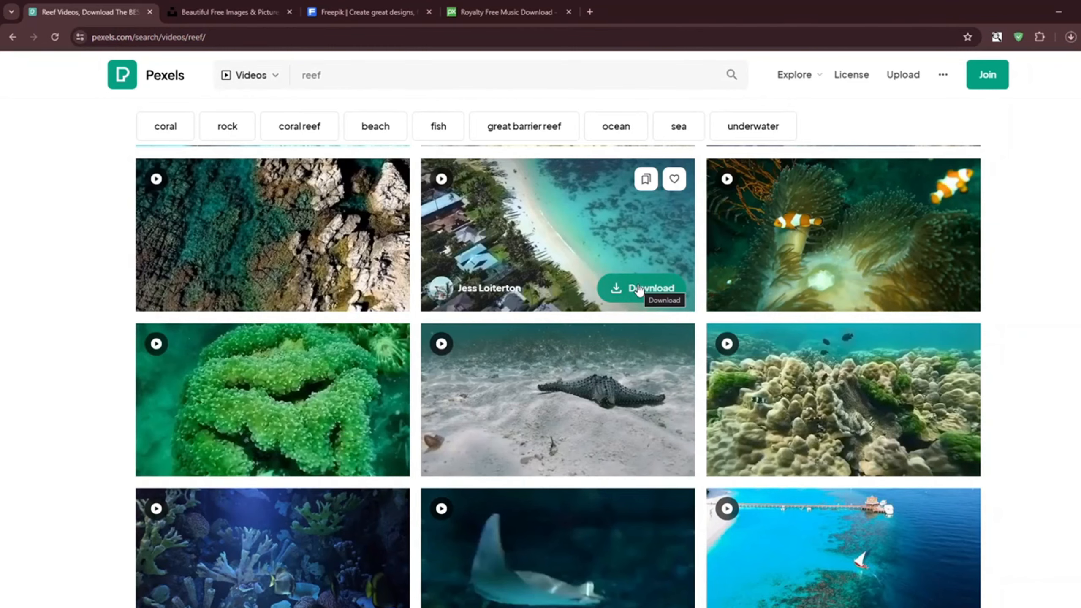
pyautogui.click(640, 289)
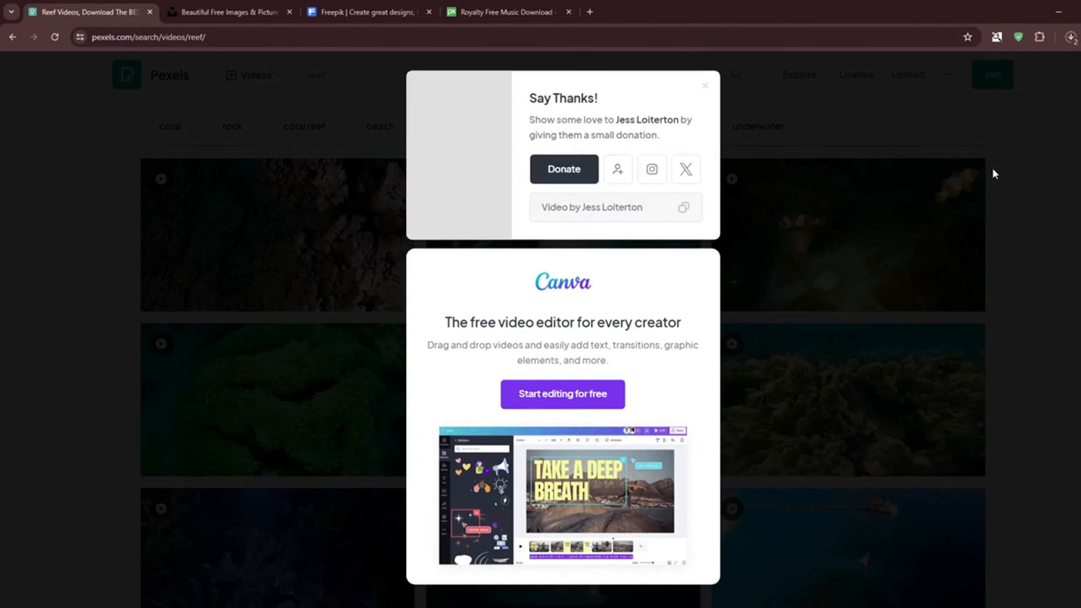
pyautogui.click(994, 171)
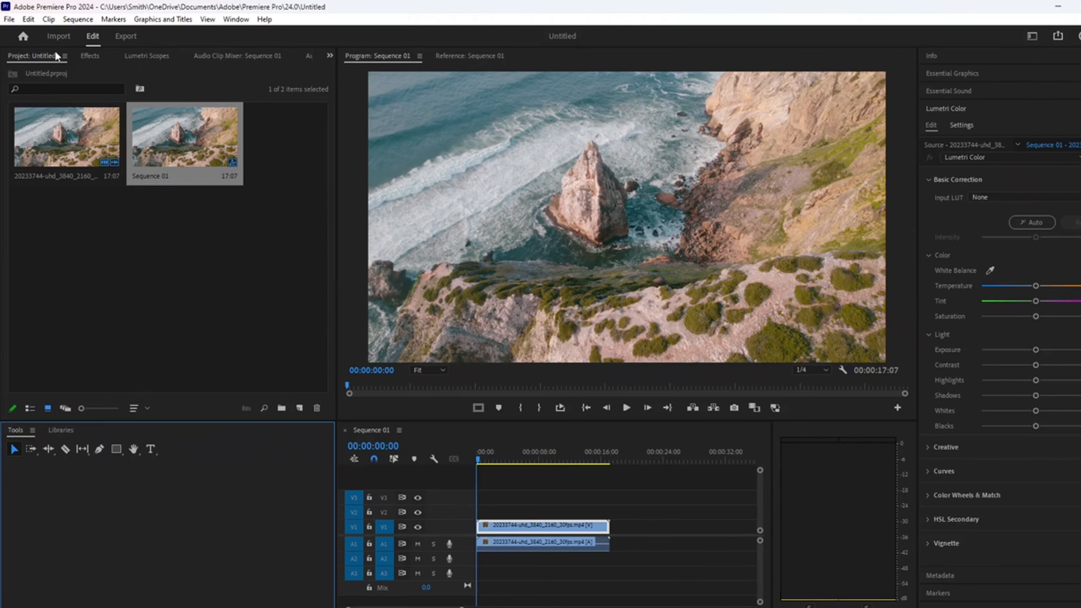
# Step: Switch to Premiere Pro and browse the import media to the Ressource folder inside Desktop > Social Media Video PP,AE,C
pyautogui.click(59, 38)
pyautogui.click(90, 36)
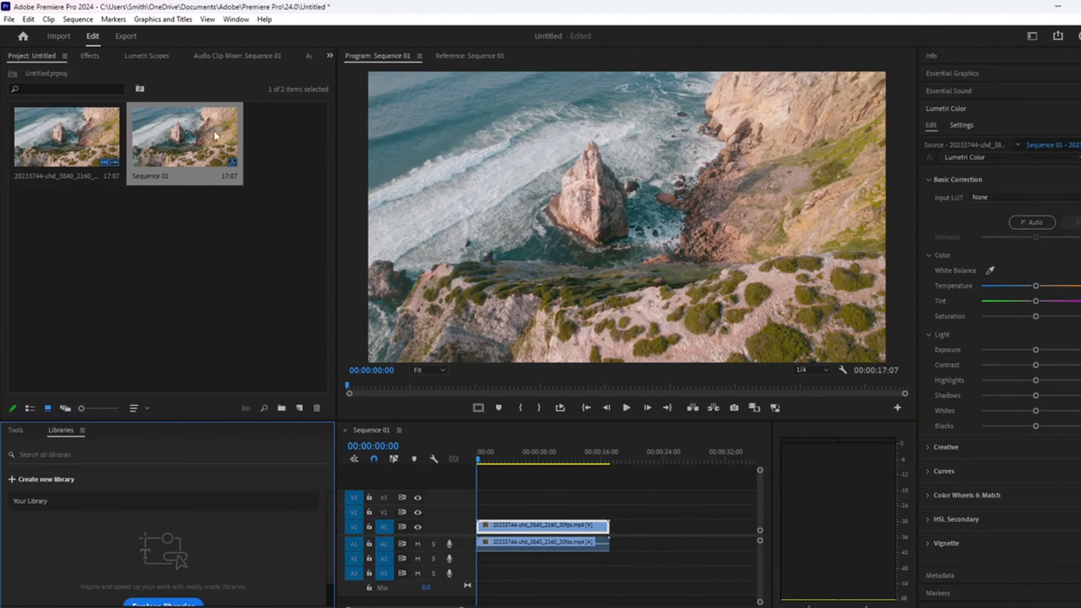
pyautogui.click(58, 37)
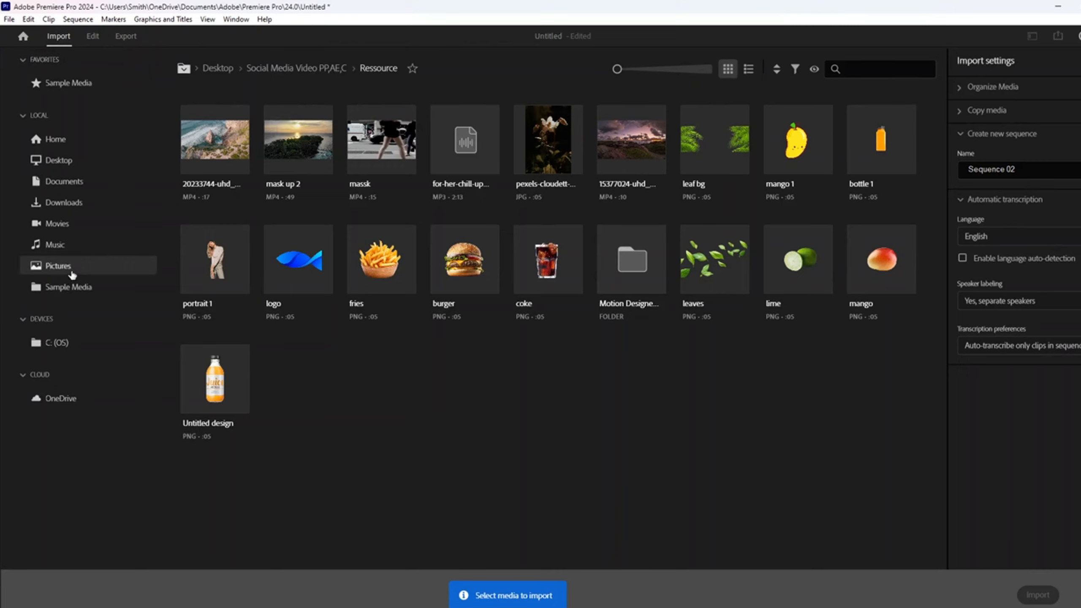
pyautogui.click(59, 161)
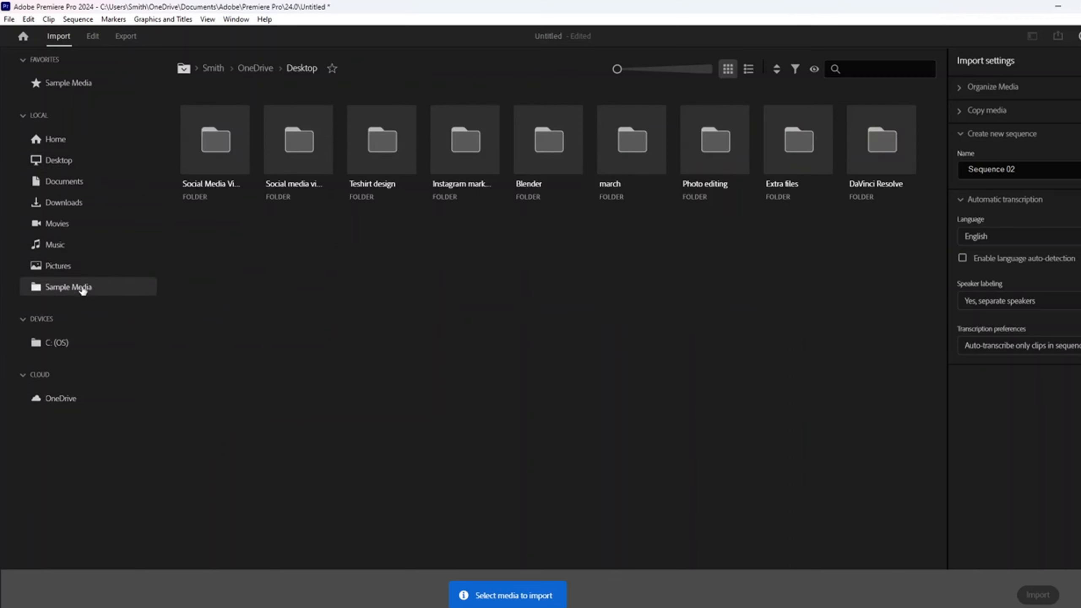
pyautogui.doubleClick(198, 149)
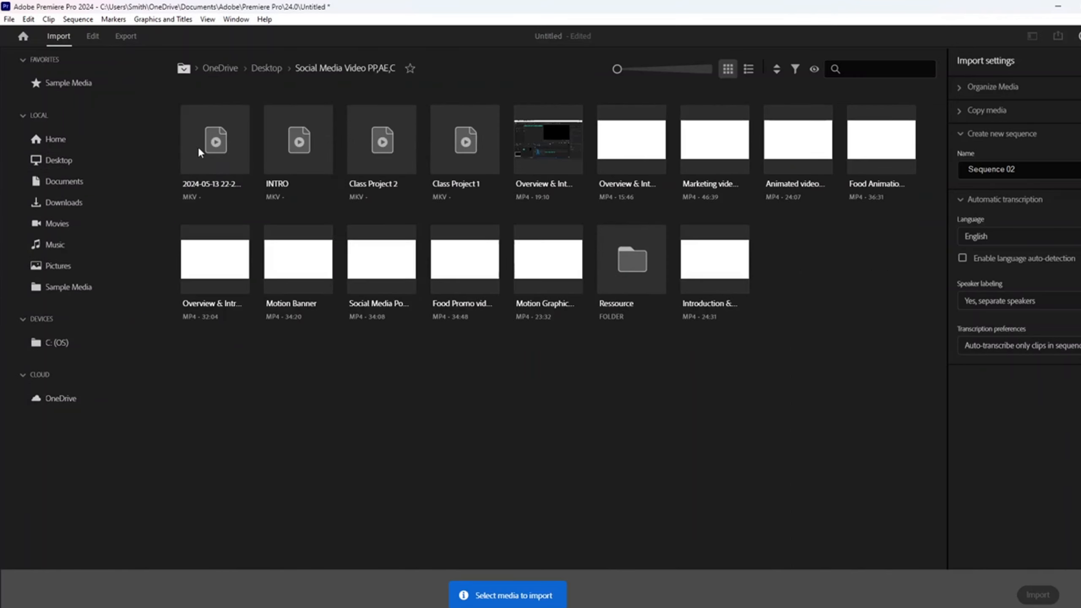
pyautogui.doubleClick(647, 272)
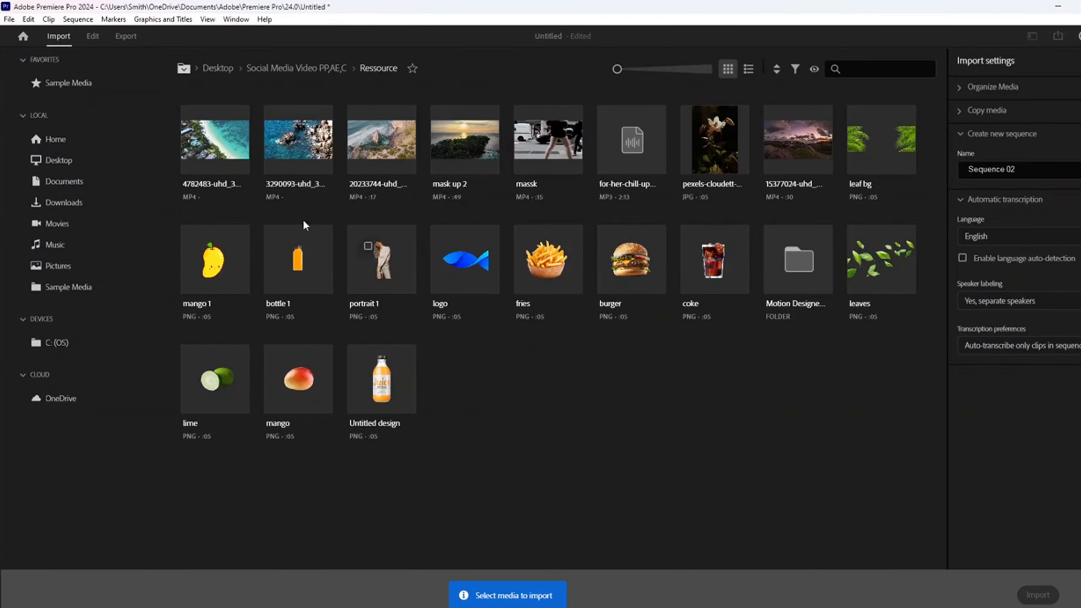
# Step: Import the 3290093-uhd rocky coast clip and the 4782483-uhd beach clip into the project with a new sequence
pyautogui.click(285, 126)
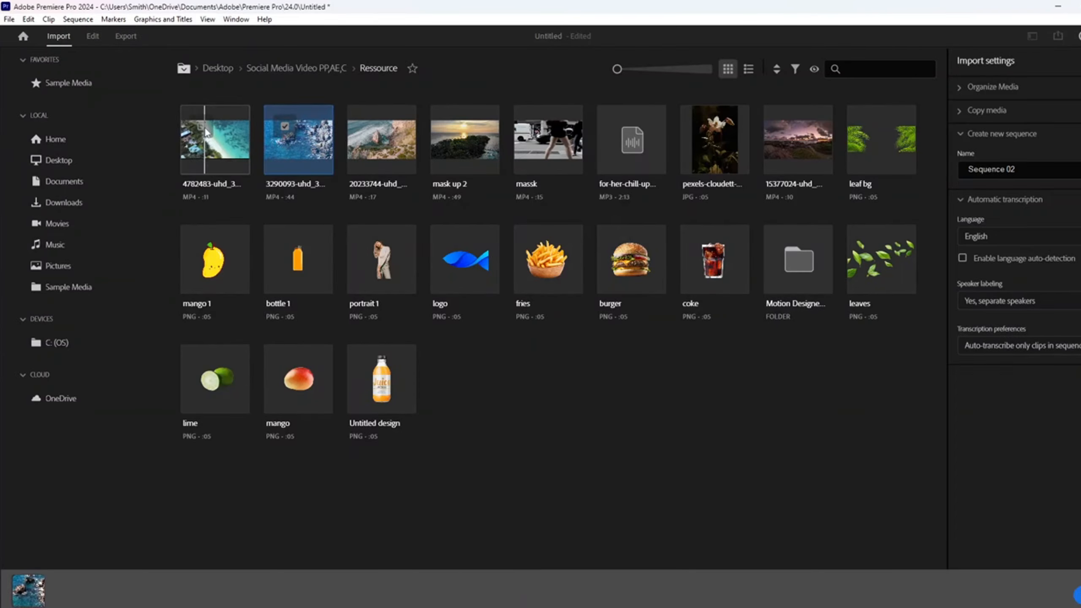
pyautogui.click(206, 132)
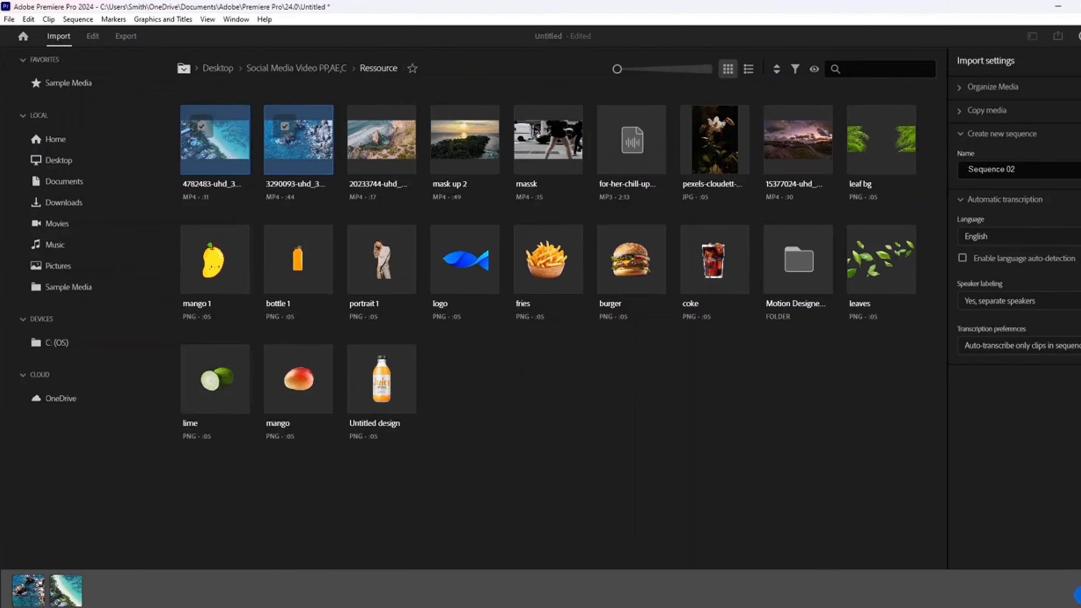
pyautogui.click(1077, 594)
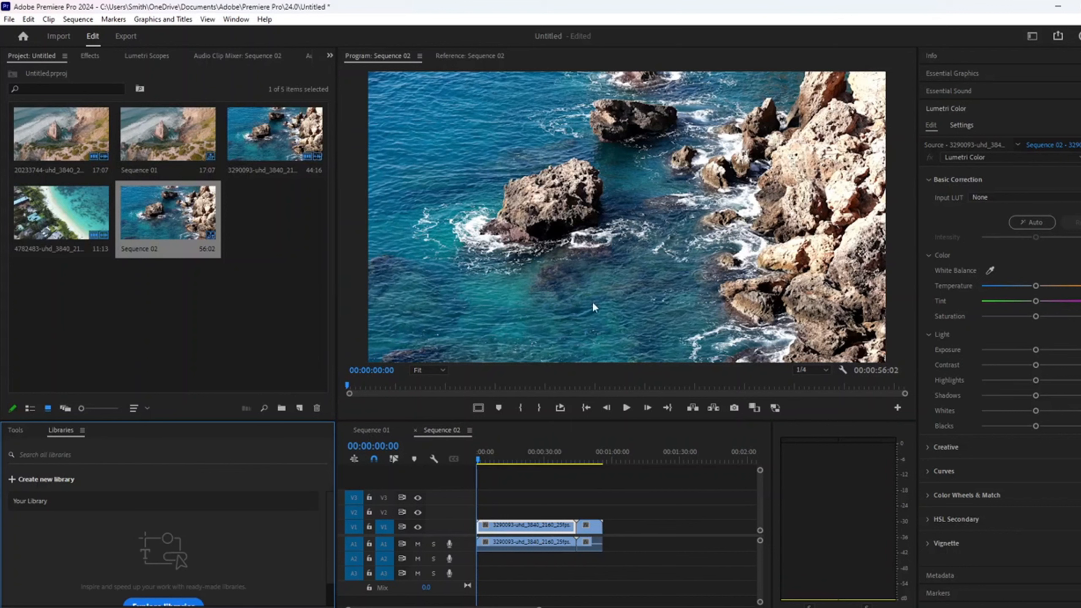
# Step: Look through the imported clips and existing sequences in the project
pyautogui.click(80, 216)
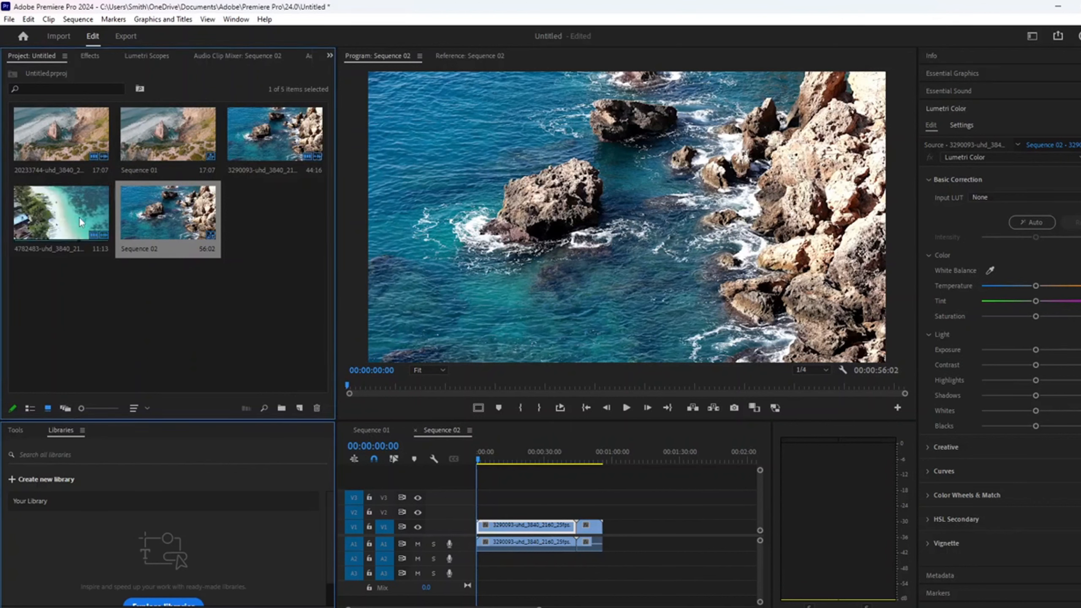
pyautogui.click(152, 214)
pyautogui.press('Left')
pyautogui.press('Left')
pyautogui.press('Left')
pyautogui.press('Left')
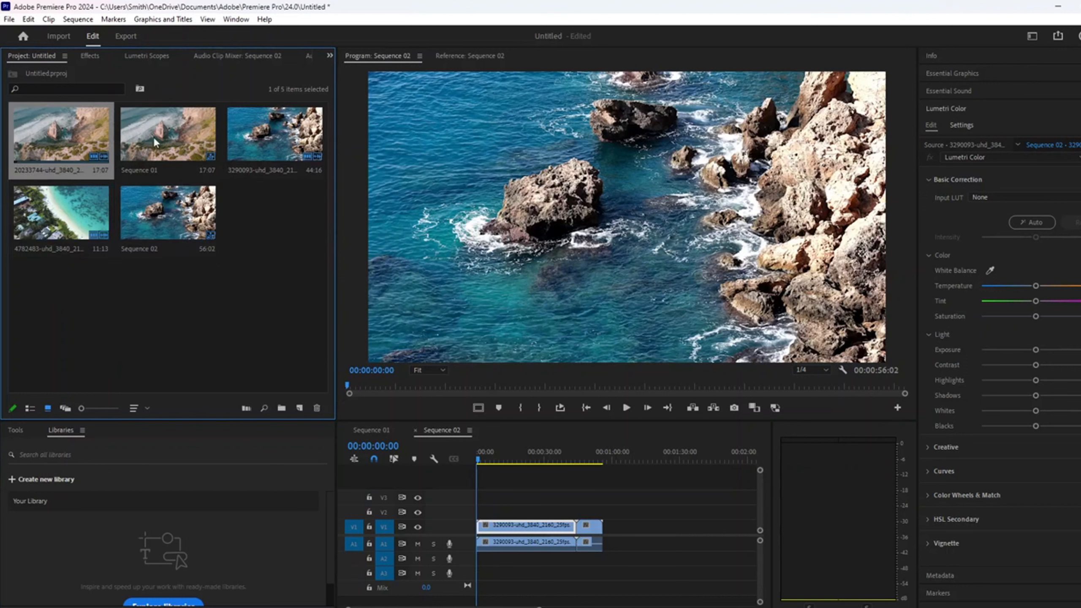
pyautogui.press('Right')
pyautogui.press('Right')
pyautogui.press('Right')
pyautogui.press('Right')
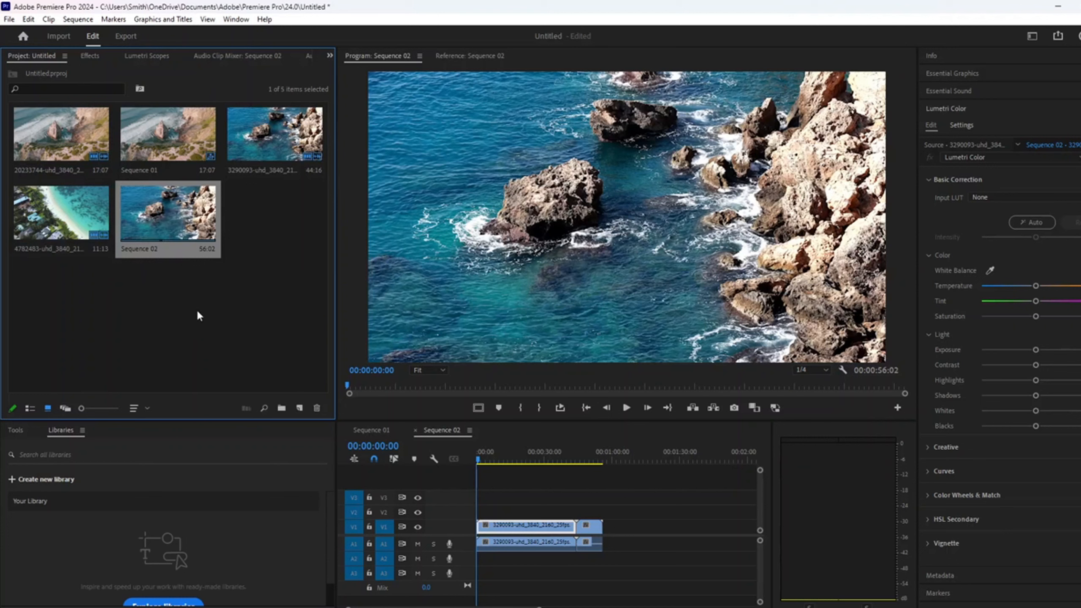
# Step: Start creating a new sequence and look over the Social presets offered for it
pyautogui.rightClick(196, 295)
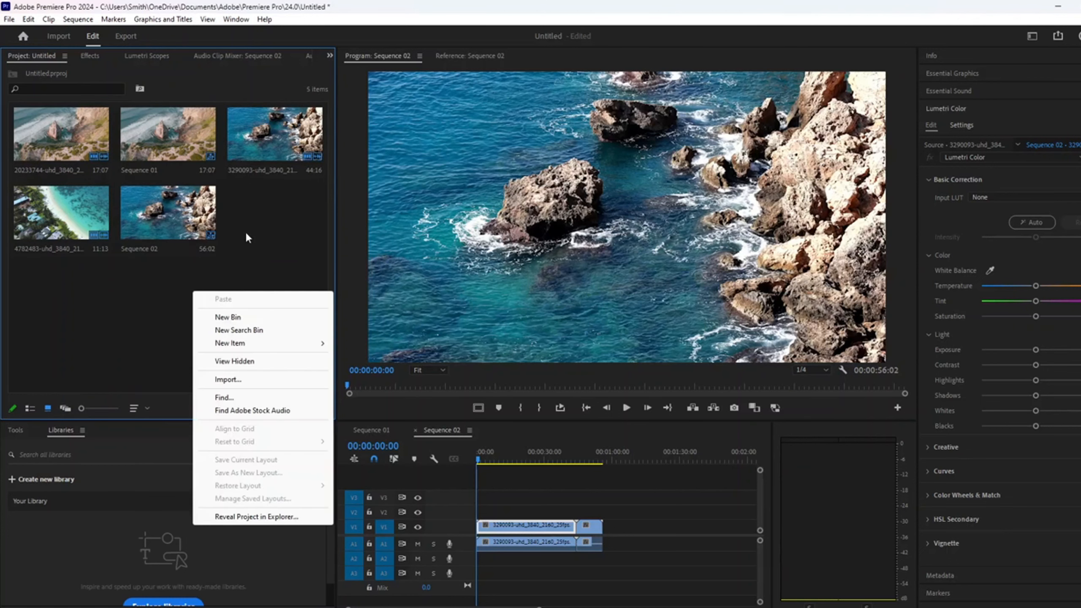
pyautogui.rightClick(255, 229)
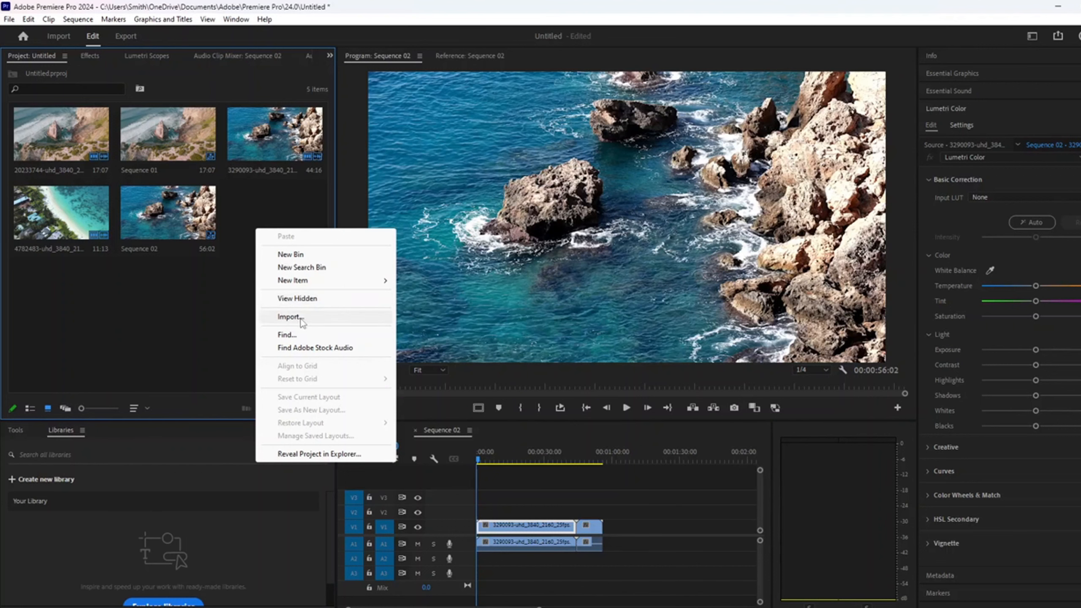
pyautogui.moveTo(321, 285)
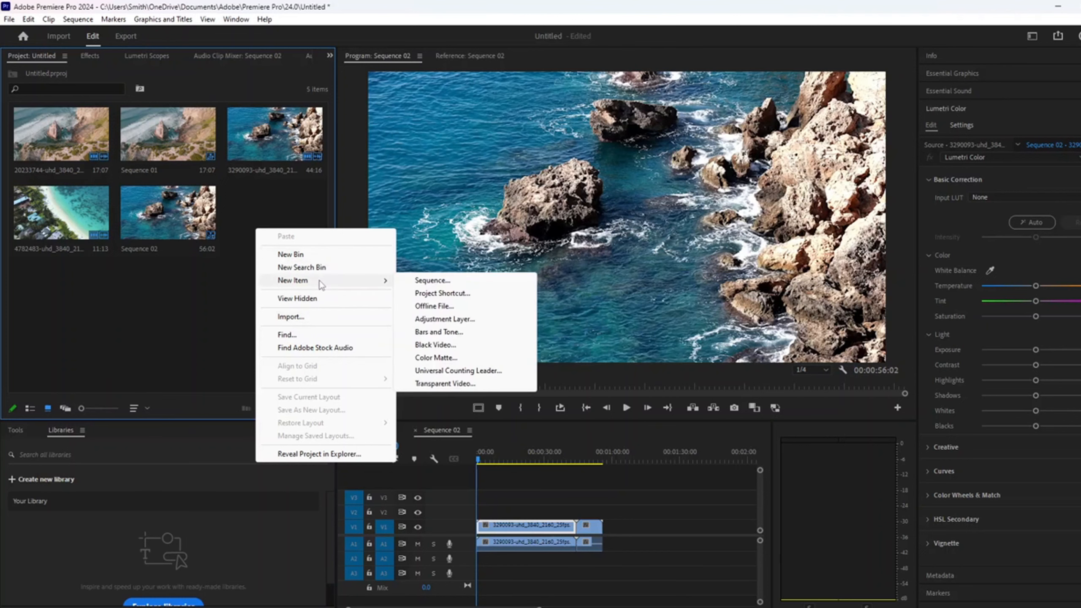
pyautogui.click(433, 280)
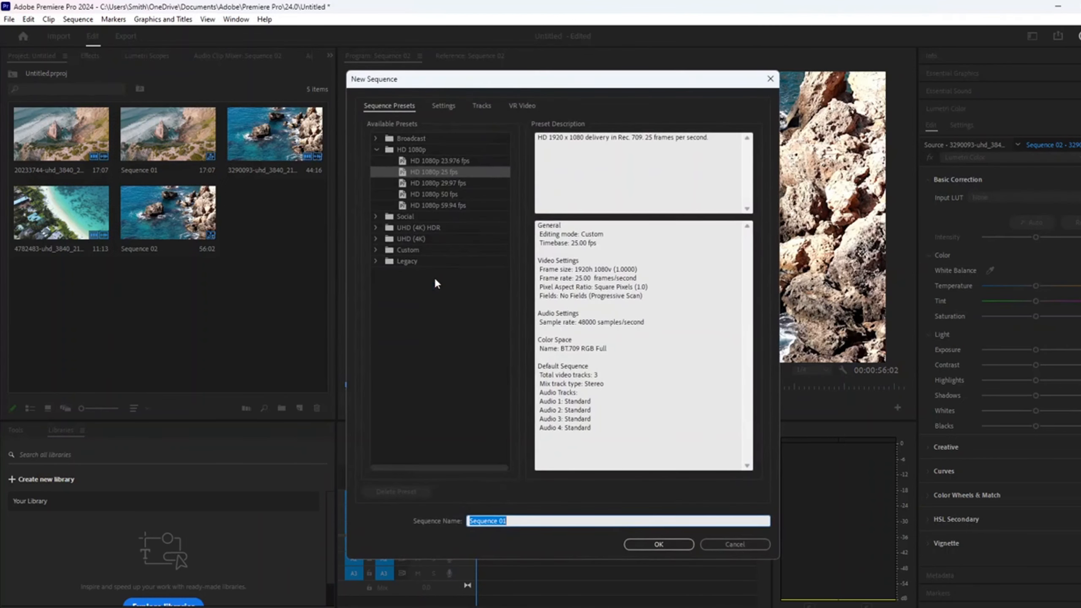
pyautogui.moveTo(556, 88); pyautogui.dragTo(613, 81)
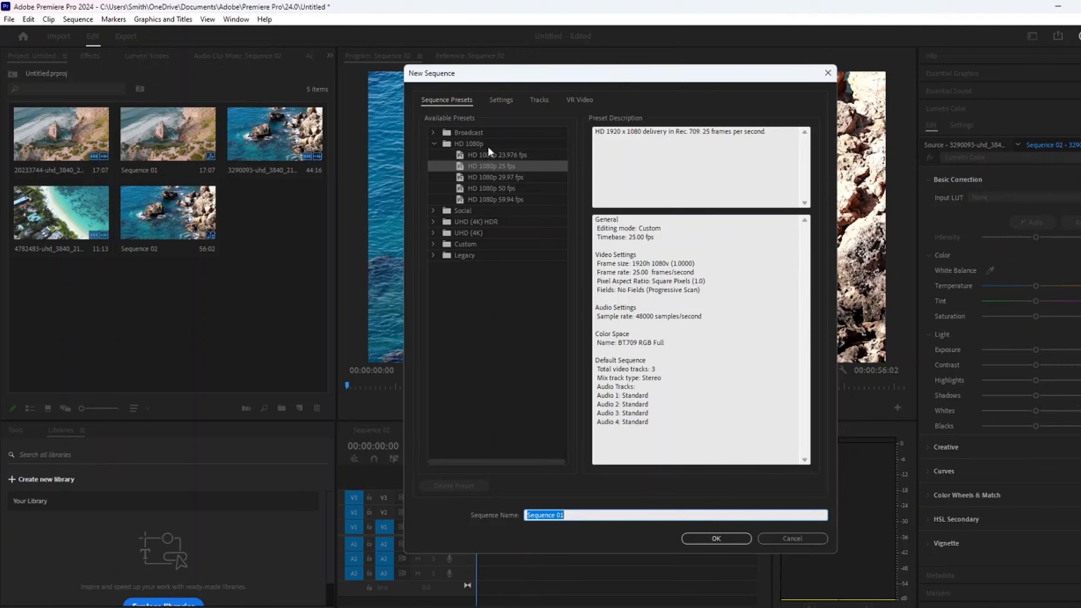
pyautogui.click(434, 210)
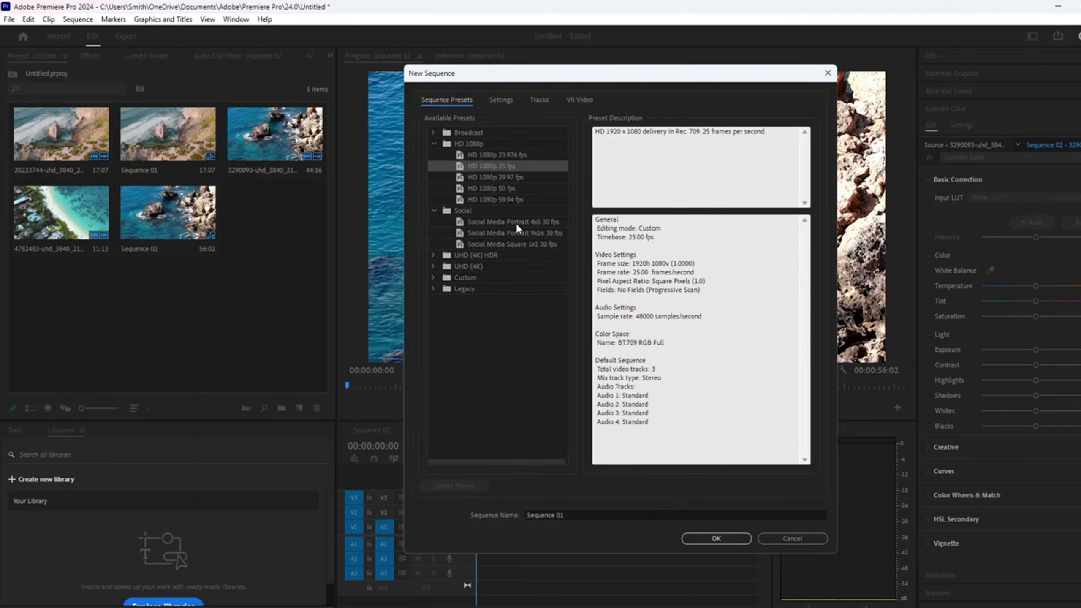
pyautogui.click(433, 211)
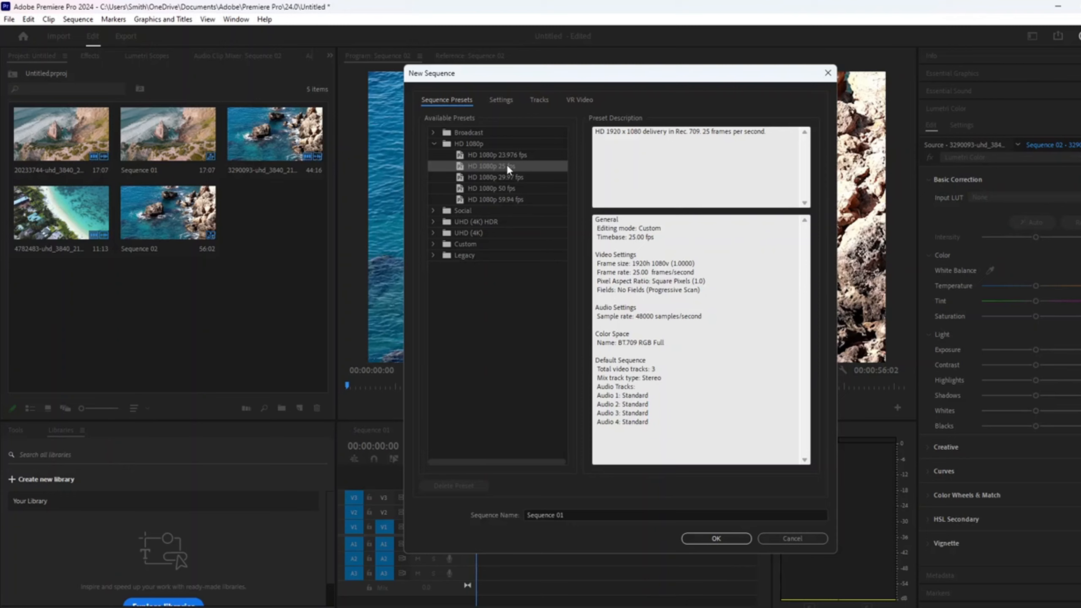
# Step: Set the new sequence's frame size to 1080 horizontal by 1920 vertical
pyautogui.click(502, 101)
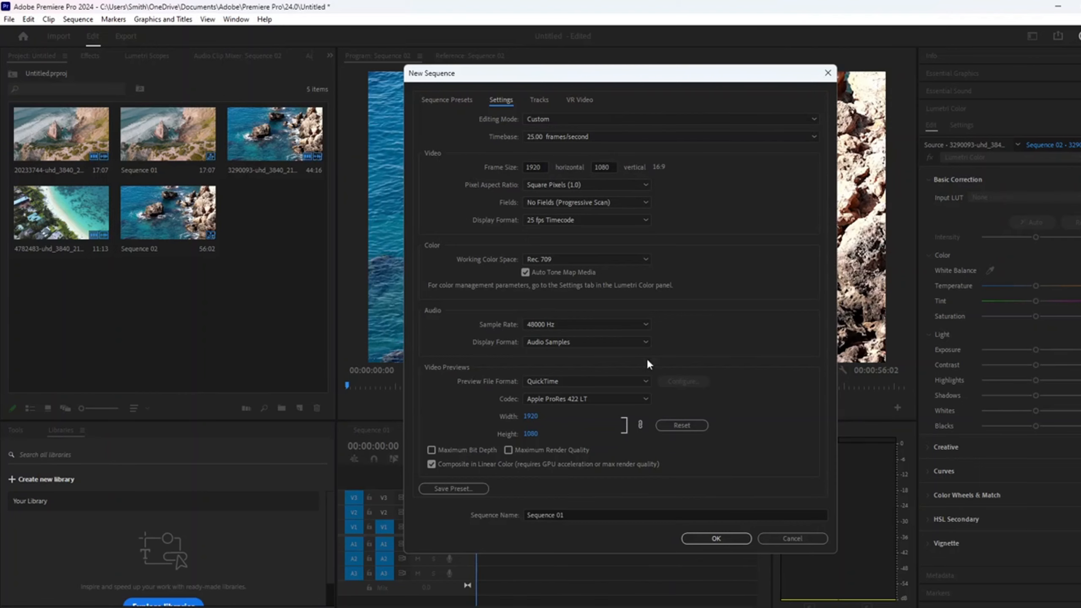
pyautogui.doubleClick(546, 163)
pyautogui.write('1080')
pyautogui.doubleClick(598, 168)
pyautogui.write('1920')
pyautogui.click(720, 210)
# Step: Review the timebase, display format, pixel aspect ratio and sample rate options without changing them, and create the vertical sequence
pyautogui.click(561, 137)
pyautogui.click(563, 138)
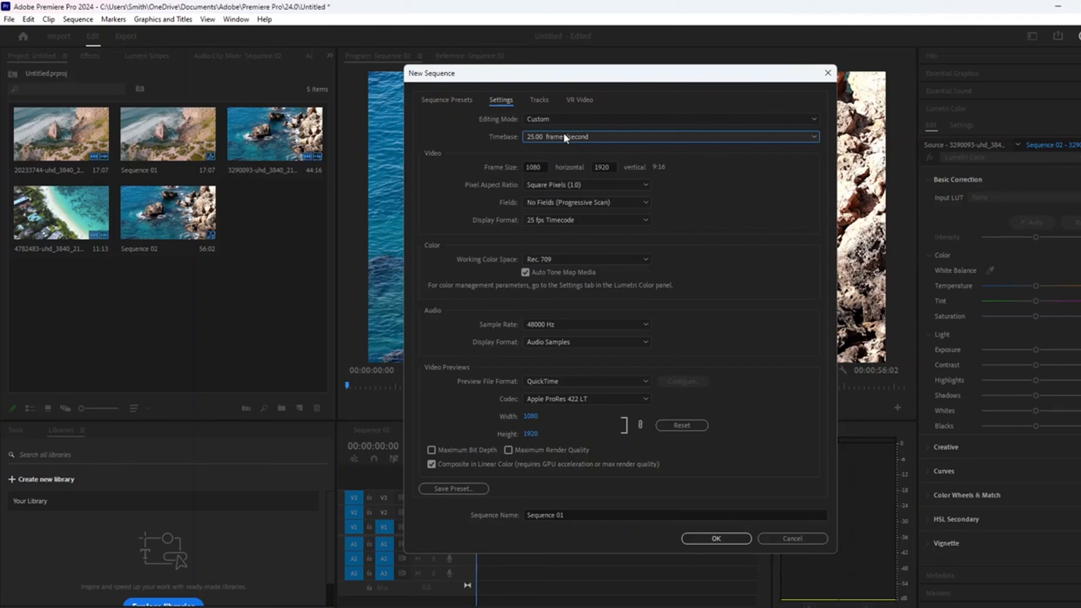
pyautogui.click(576, 218)
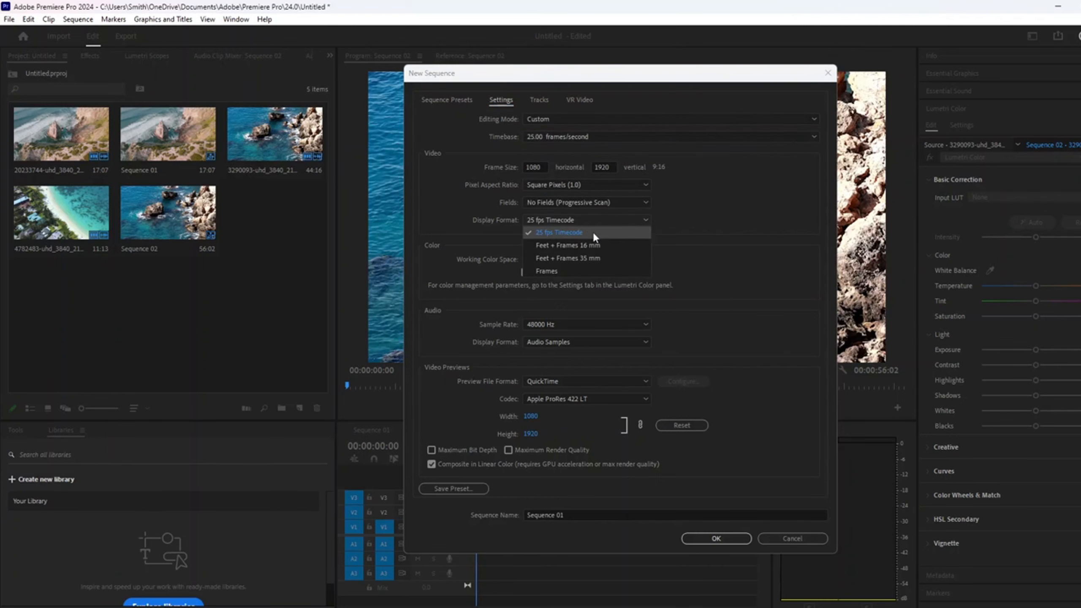
pyautogui.click(606, 219)
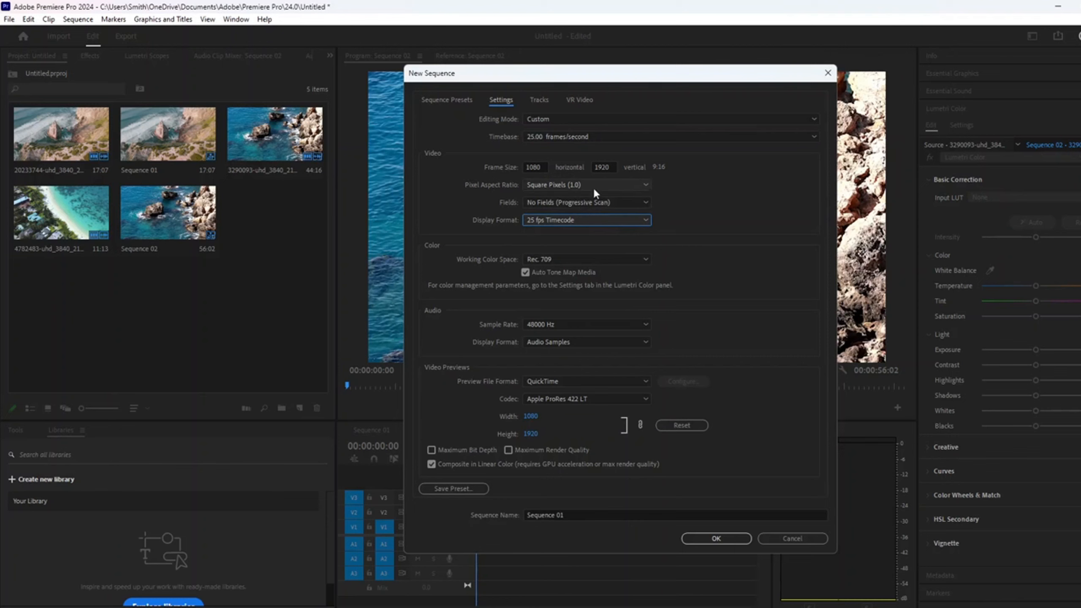
pyautogui.click(581, 185)
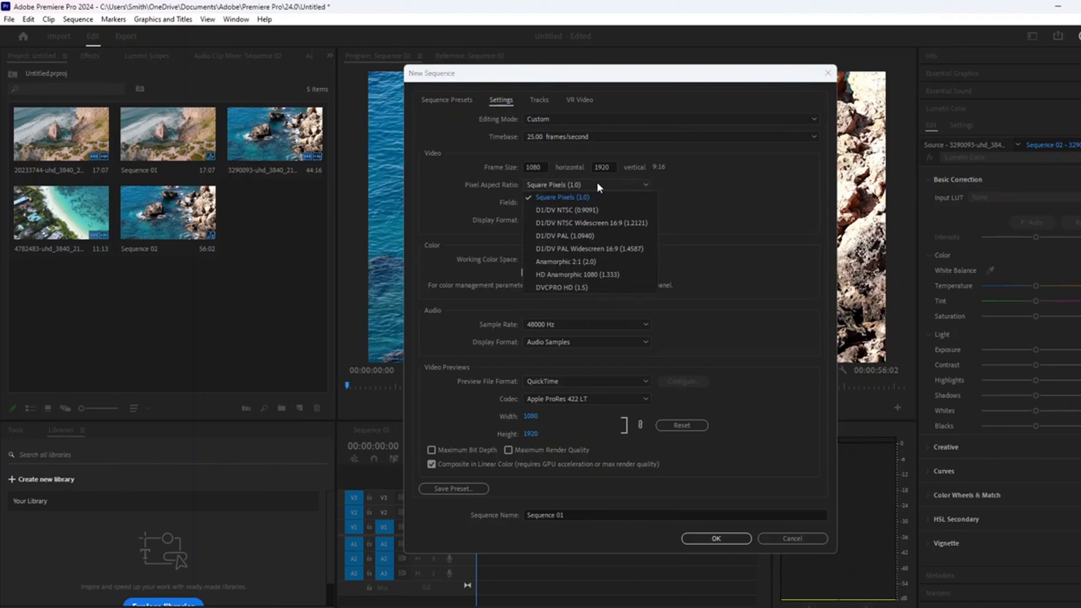
pyautogui.click(595, 187)
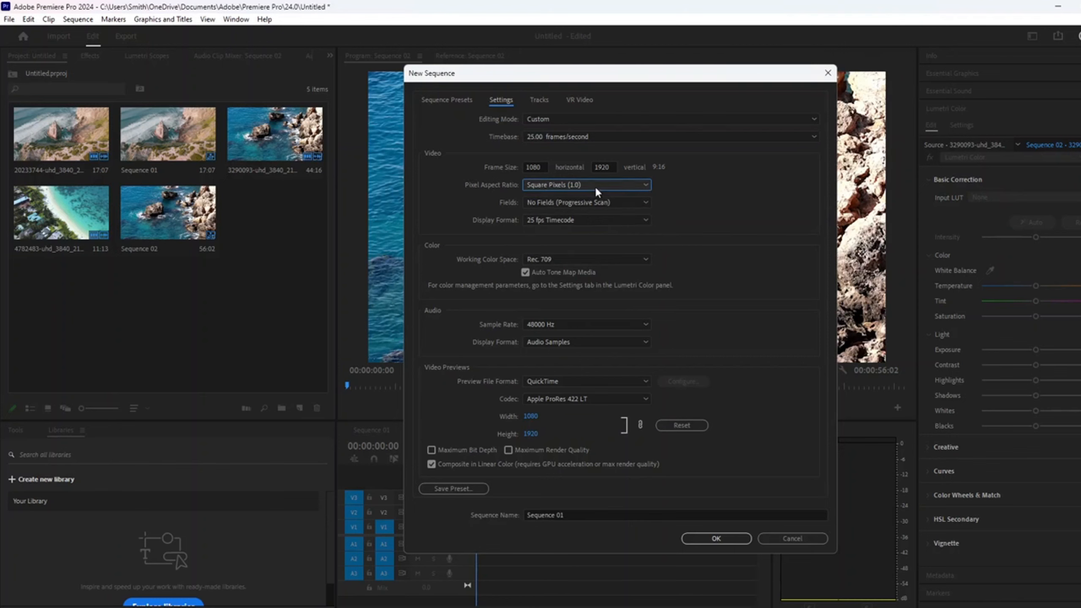
pyautogui.click(566, 324)
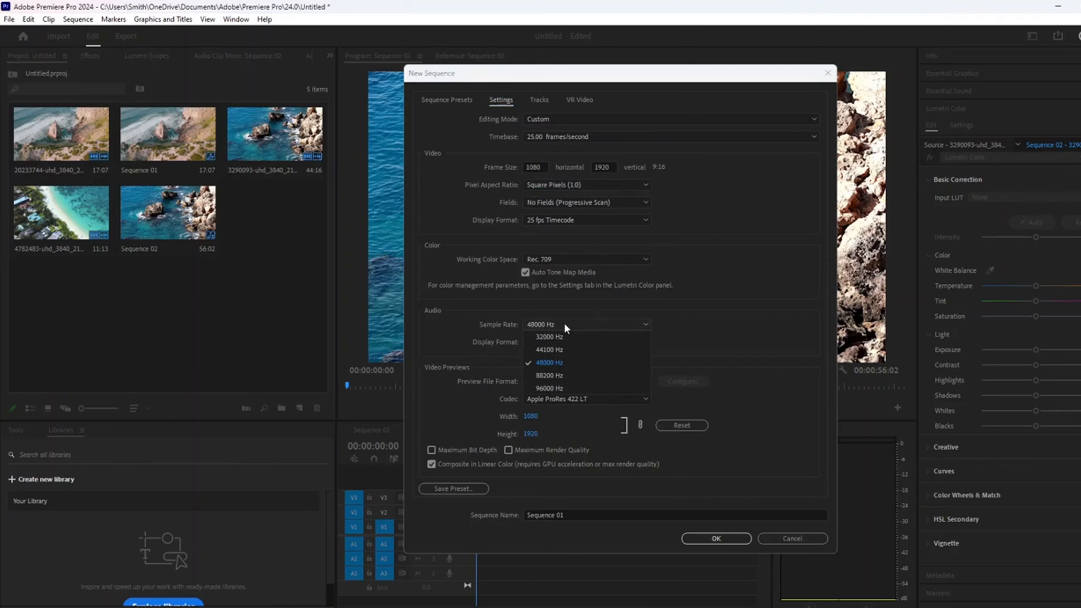
pyautogui.click(565, 325)
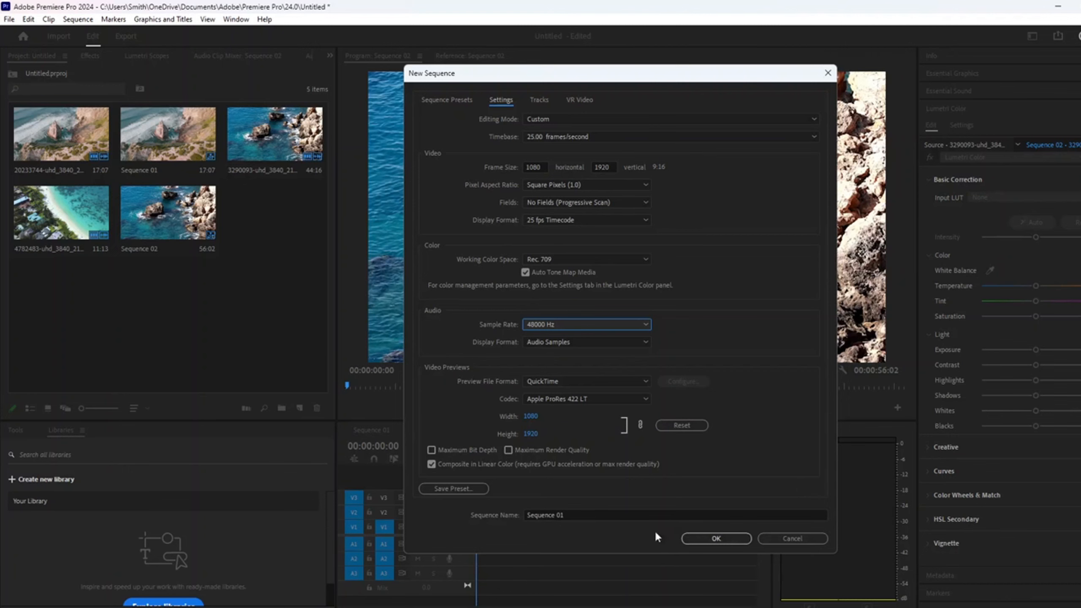
pyautogui.click(716, 539)
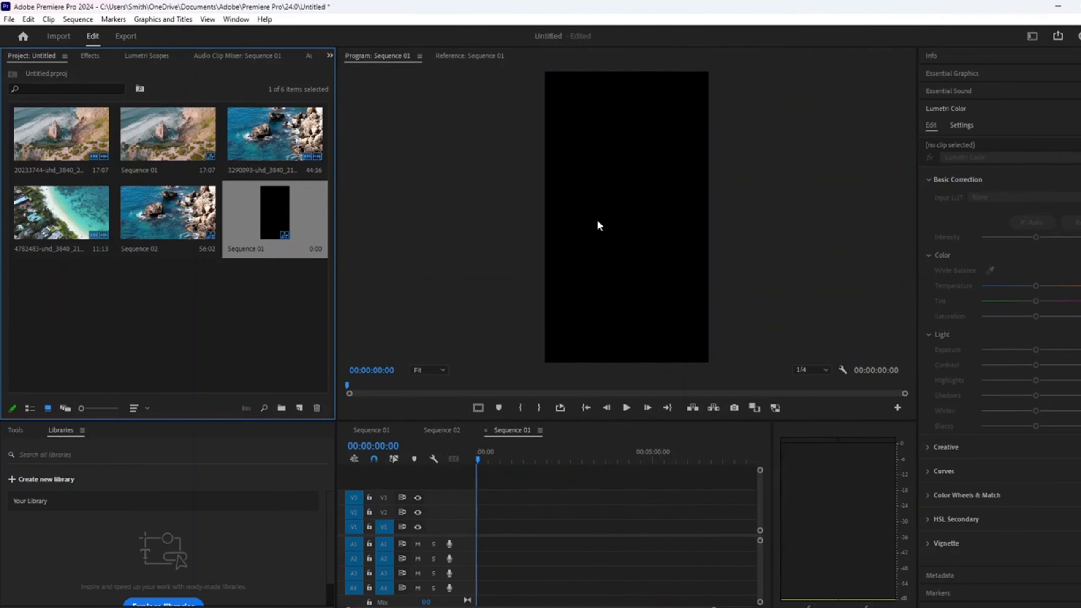
# Step: Delete Sequence 02 and the older landscape Sequence 01 from the project, keeping the new vertical one
pyautogui.click(190, 221)
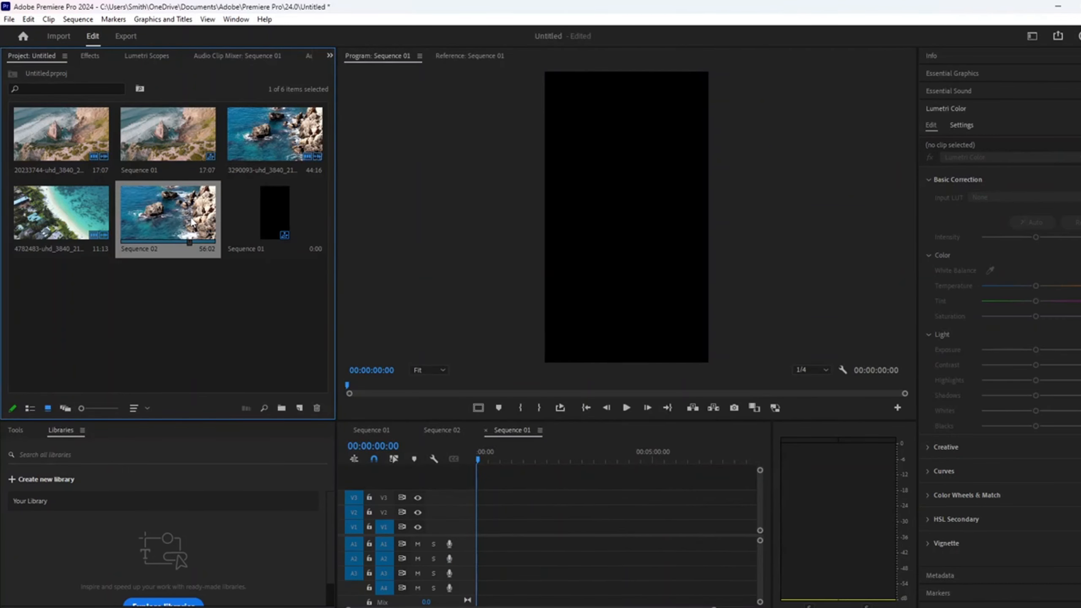
pyautogui.press('Delete')
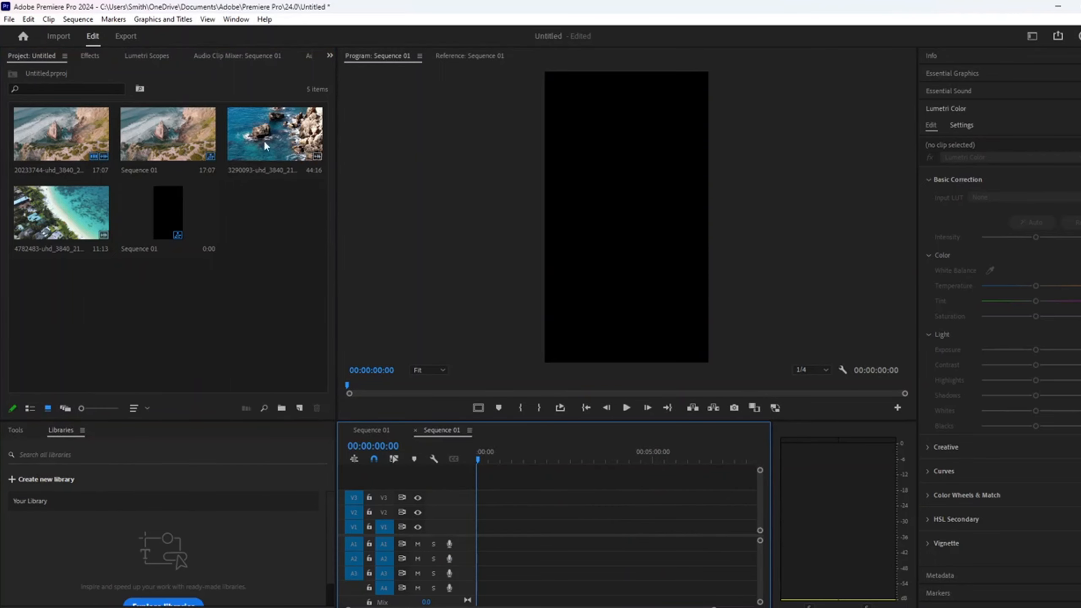
pyautogui.click(172, 143)
pyautogui.press('Delete')
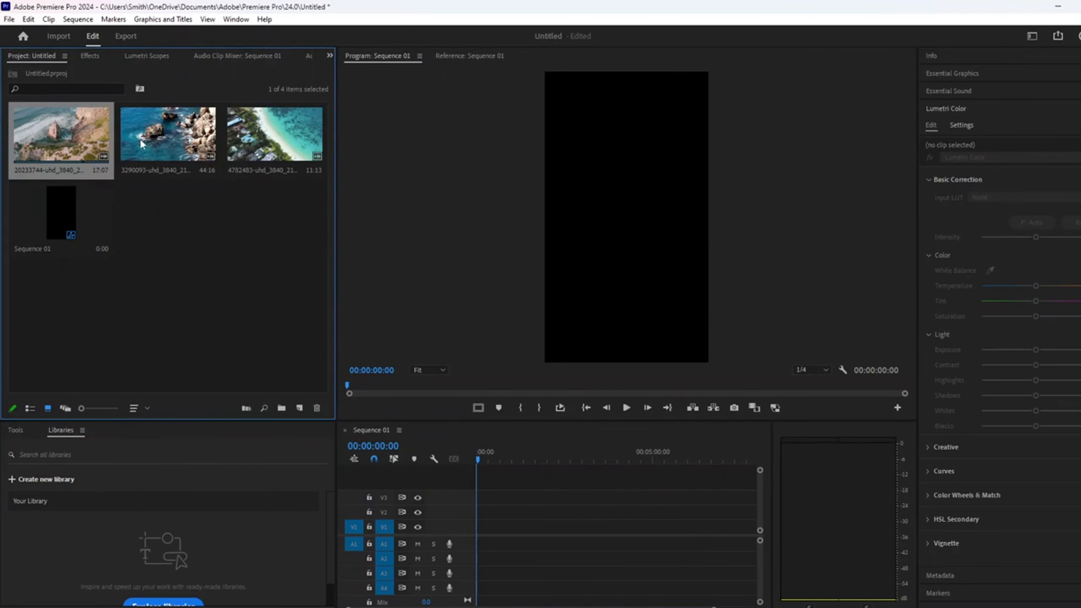
pyautogui.click(140, 138)
pyautogui.moveTo(277, 140); pyautogui.dragTo(515, 437)
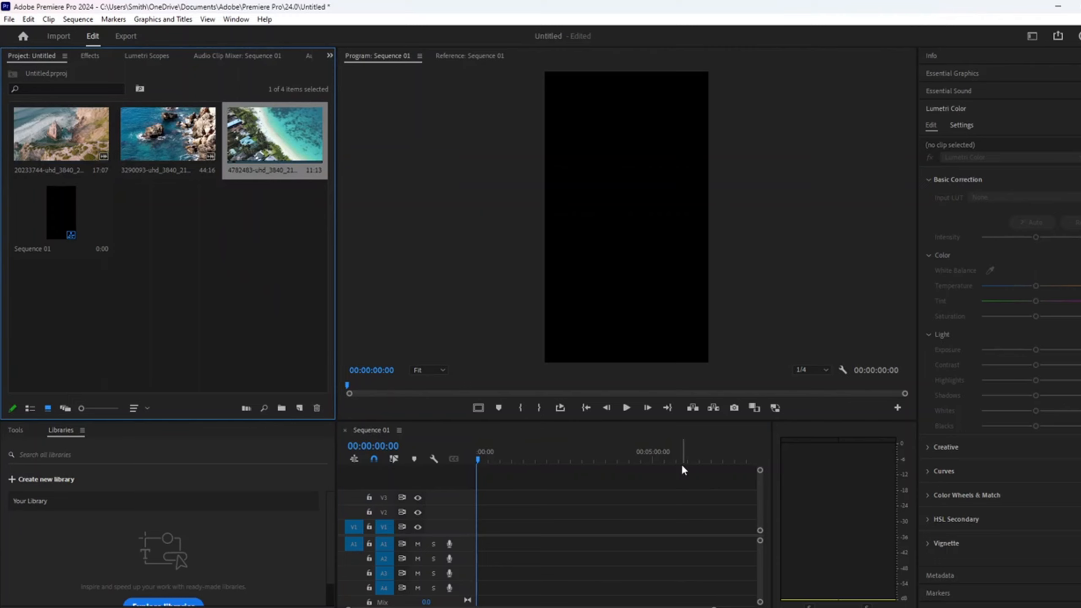
pyautogui.moveTo(632, 426); pyautogui.dragTo(275, 243)
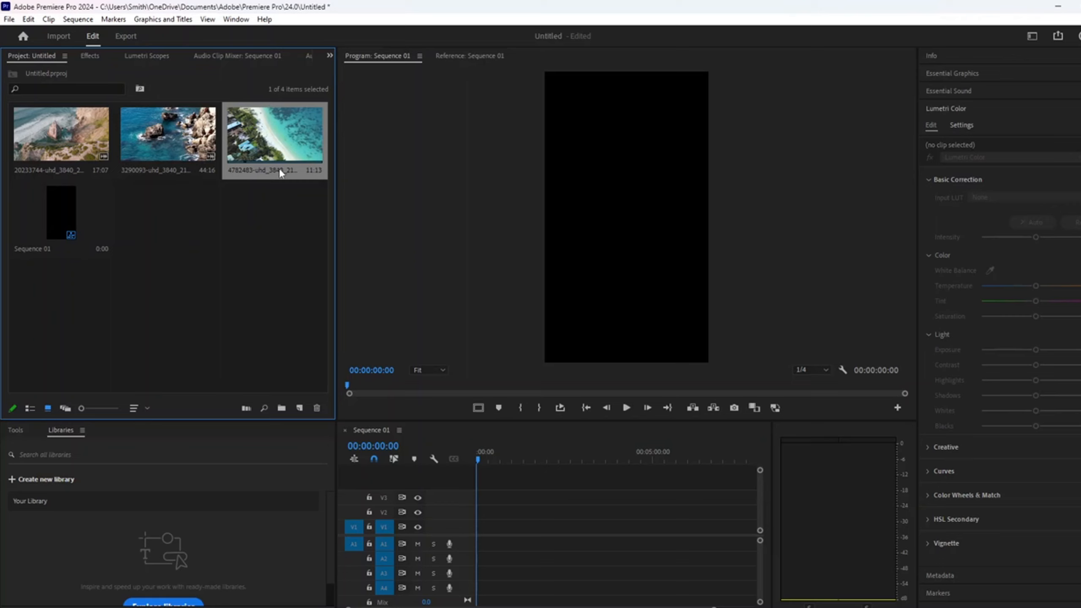
# Step: Add the 20233744-uhd cliff clip to the vertical sequence and return the playhead to the start
pyautogui.click(81, 133)
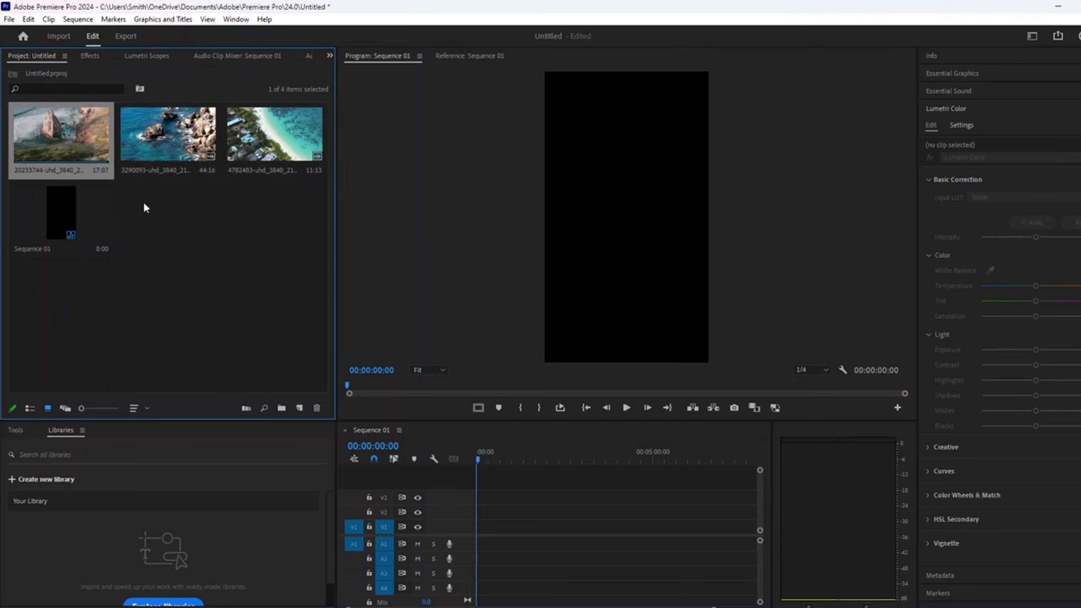
pyautogui.moveTo(81, 139); pyautogui.dragTo(616, 230)
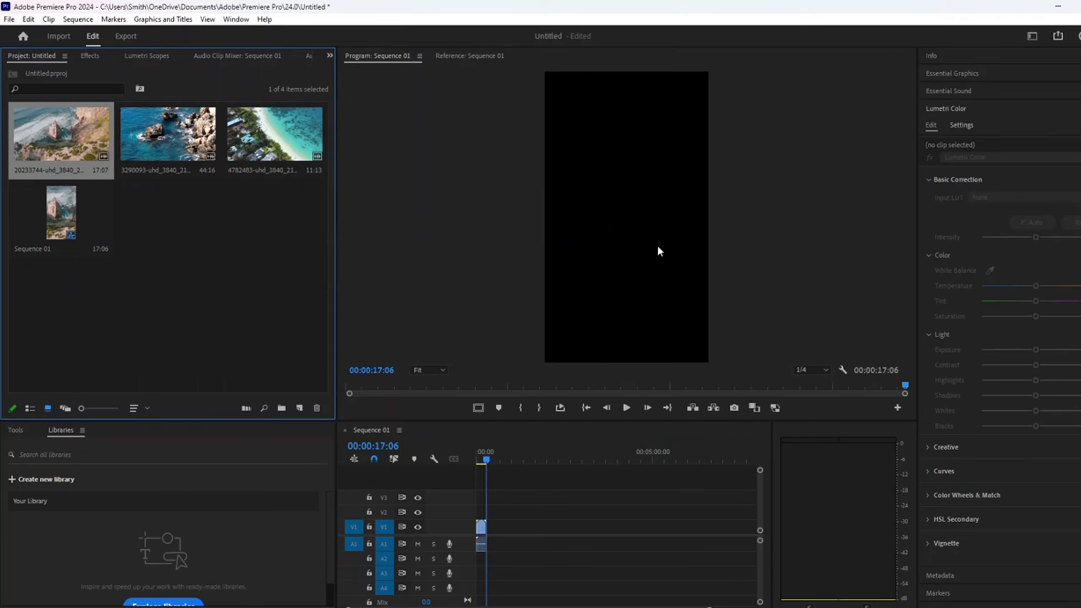
pyautogui.moveTo(487, 460)
pyautogui.mouseDown()
pyautogui.moveTo(449, 459)
pyautogui.moveTo(495, 460)
pyautogui.moveTo(476, 461)
pyautogui.mouseUp()
pyautogui.click(662, 233)
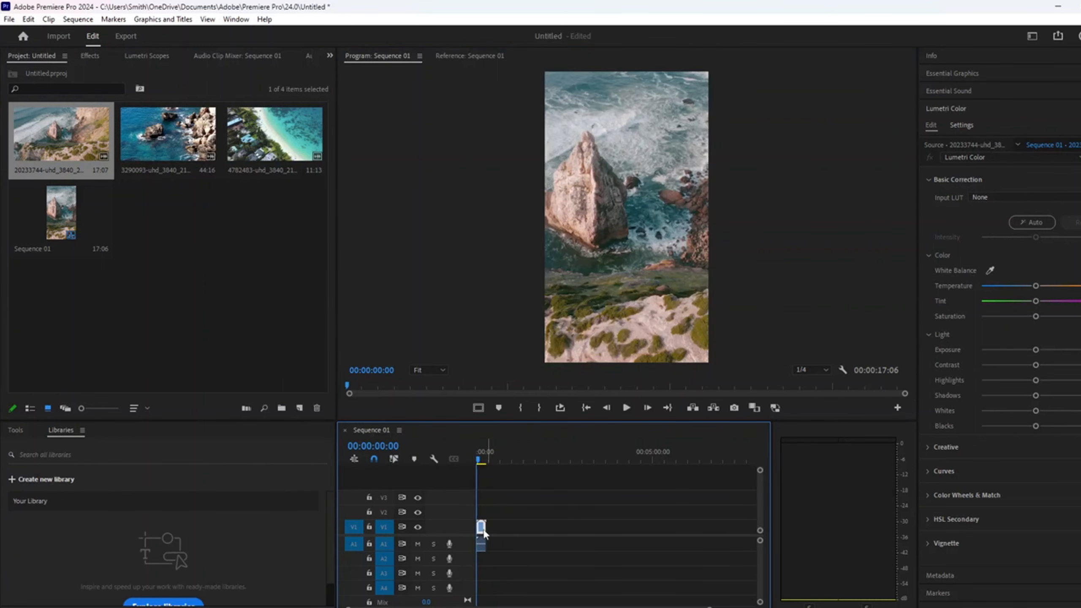
# Step: Scale the cliff clip down in the program preview so its height matches the vertical frame, finishing at 25% preview zoom
pyautogui.click(625, 269)
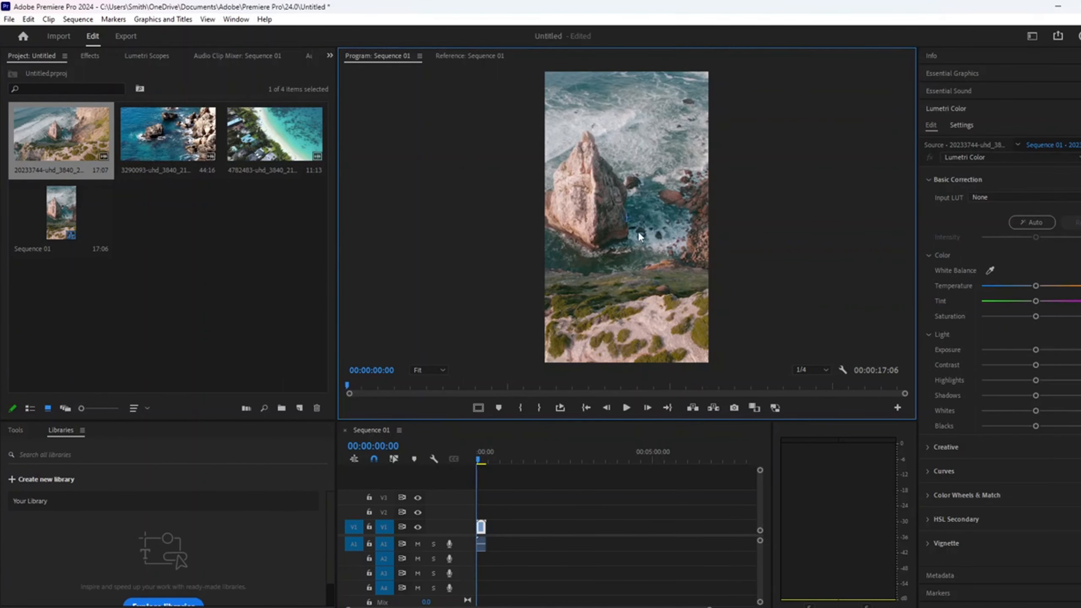
pyautogui.click(438, 370)
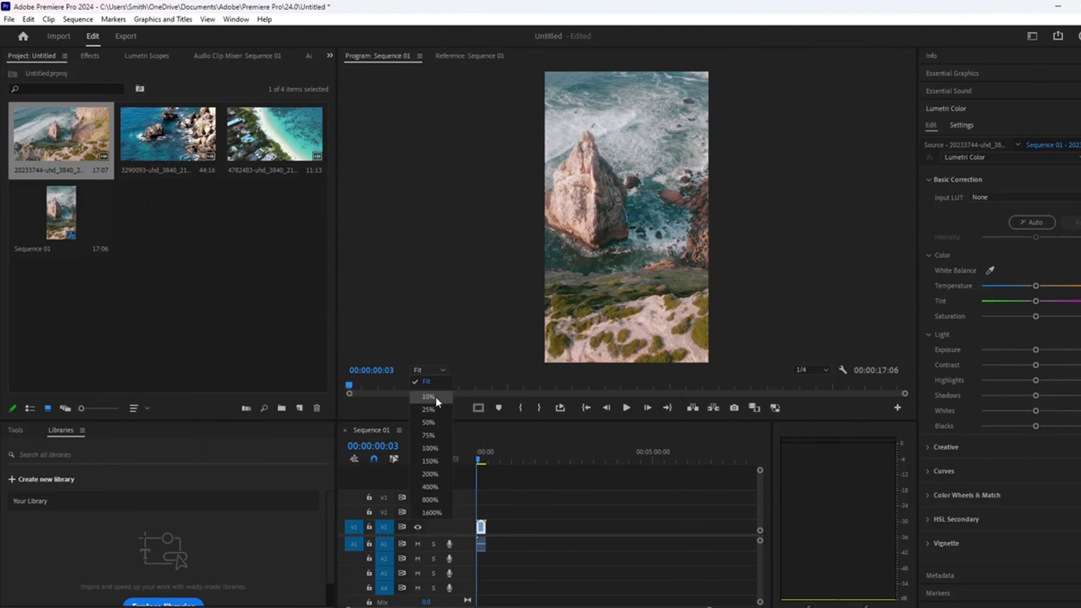
pyautogui.click(436, 419)
pyautogui.click(427, 371)
pyautogui.click(438, 397)
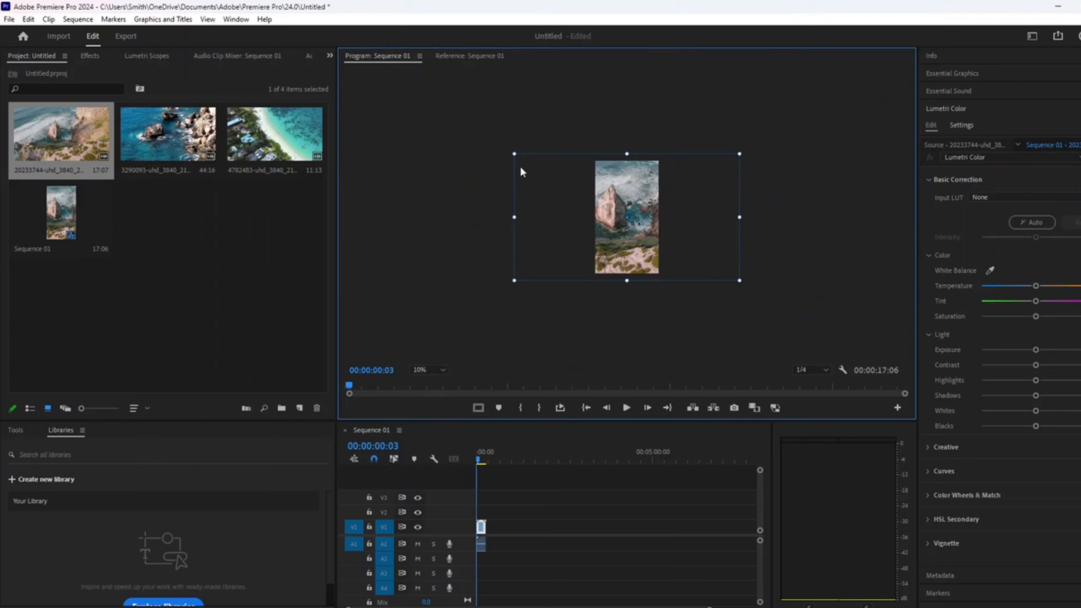
pyautogui.moveTo(512, 156); pyautogui.dragTo(466, 164)
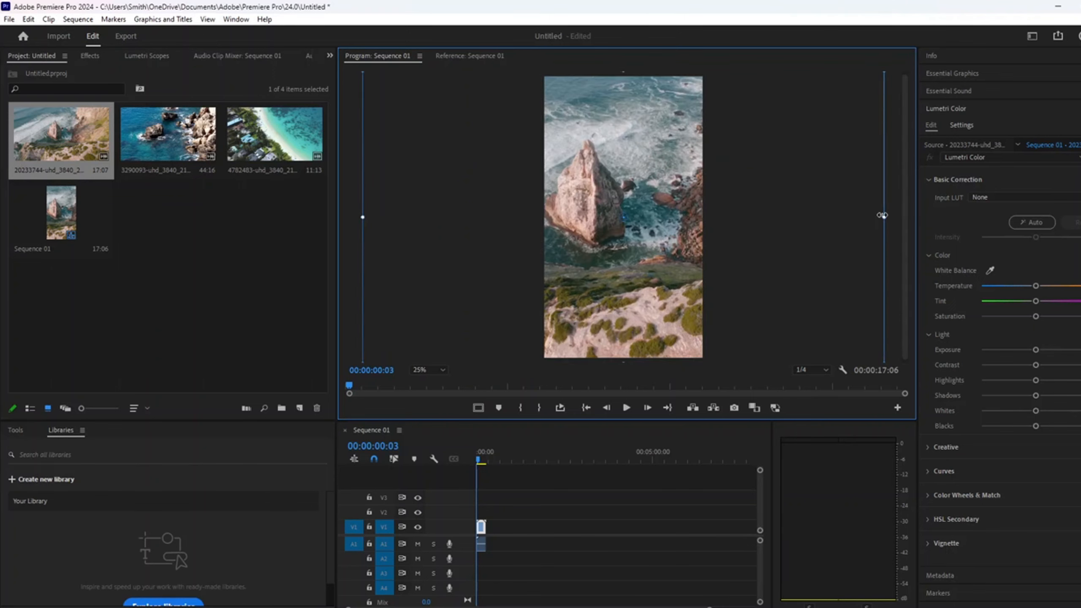
pyautogui.moveTo(883, 215); pyautogui.dragTo(871, 219)
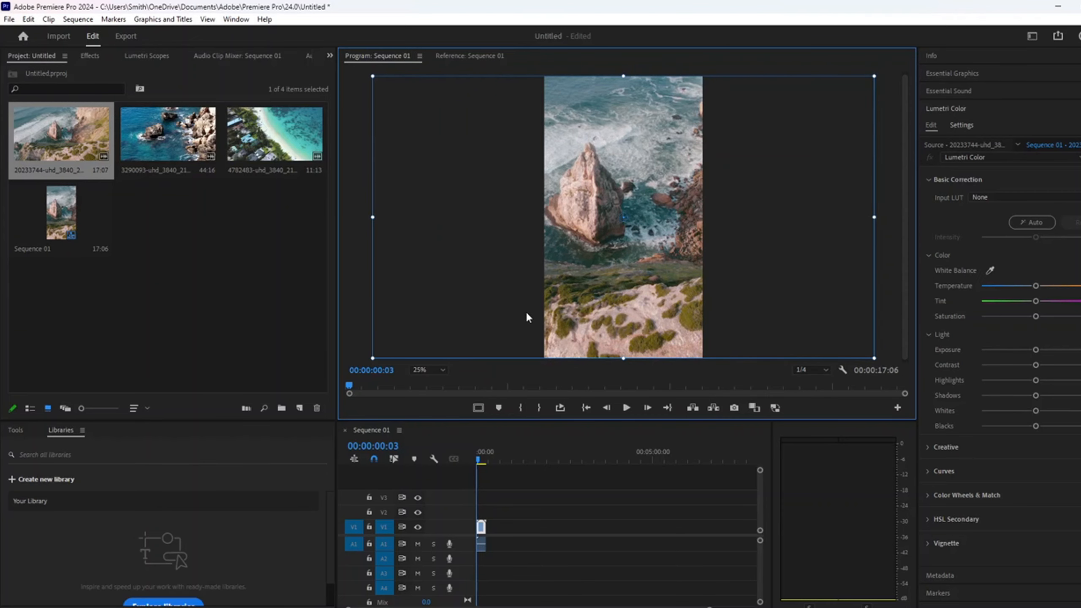
# Step: Place the 3290093-uhd rocky coast clip on V1 at 00:00:18:00 and the 4782483-uhd beach clip directly after it
pyautogui.click(487, 458)
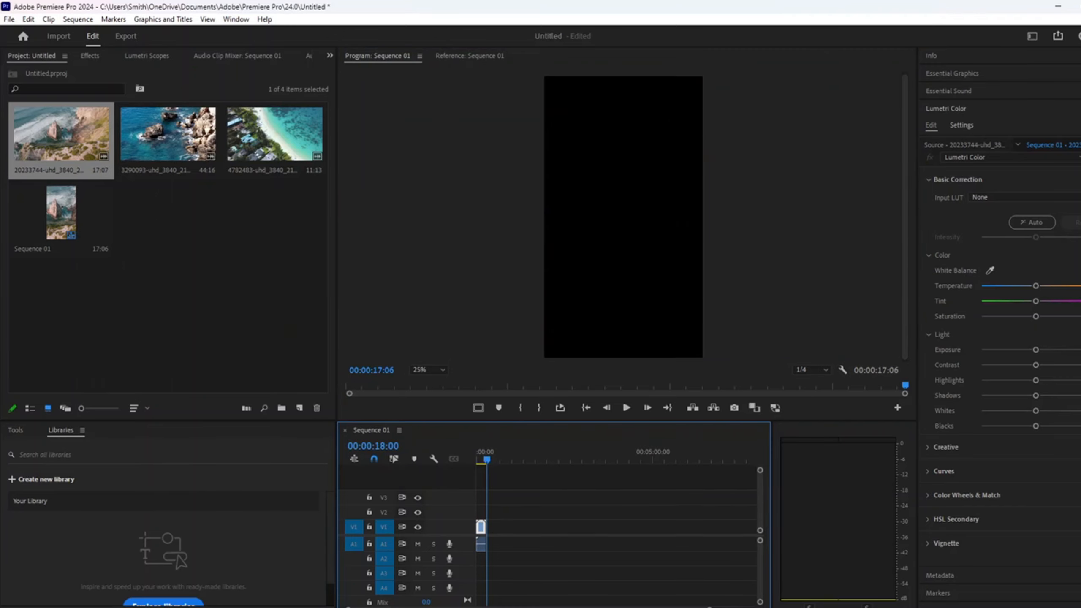
pyautogui.moveTo(709, 606); pyautogui.dragTo(625, 606)
pyautogui.moveTo(760, 532); pyautogui.dragTo(758, 528)
pyautogui.moveTo(499, 606); pyautogui.dragTo(538, 607)
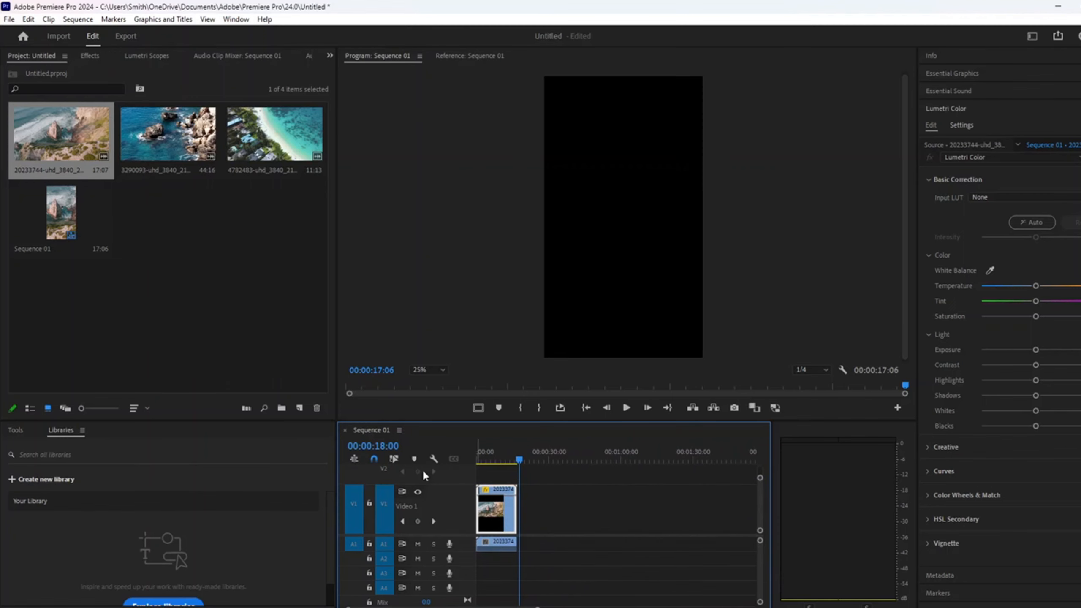
pyautogui.moveTo(198, 159); pyautogui.dragTo(527, 520)
pyautogui.moveTo(277, 169); pyautogui.dragTo(634, 514)
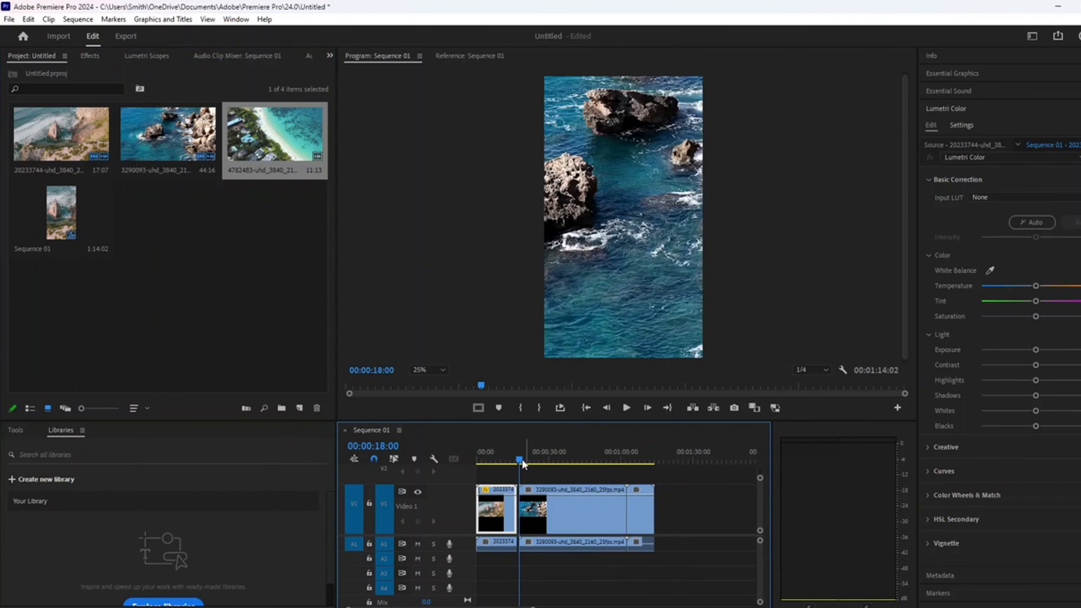
# Step: Play the cliff clip from the start of the sequence, finishing with the playhead over the rocky coast clip at 00:00:19:12
pyautogui.moveTo(512, 461); pyautogui.dragTo(473, 460)
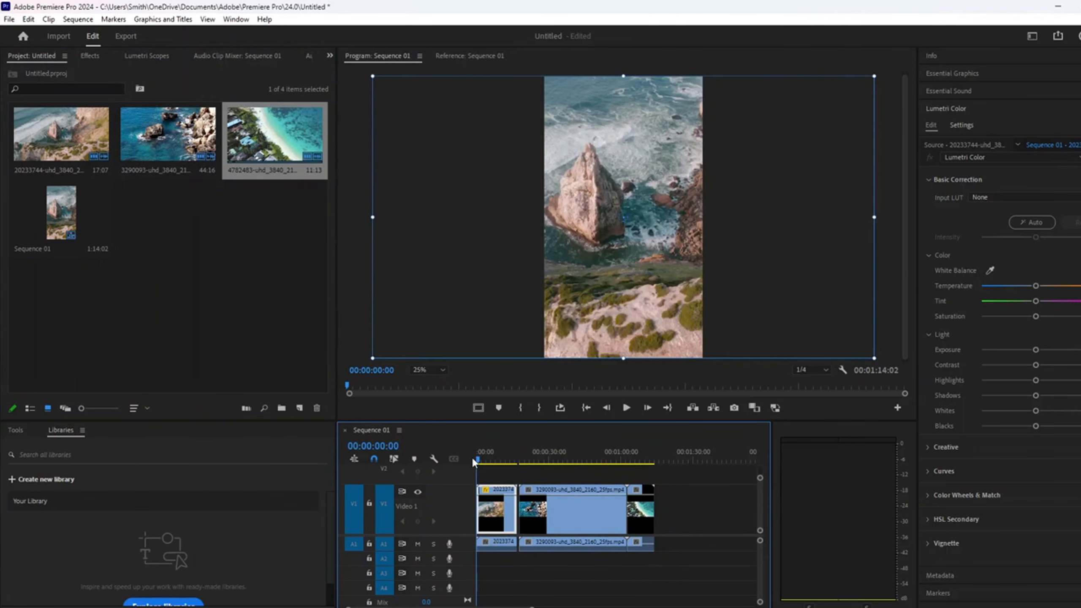
pyautogui.press('space')
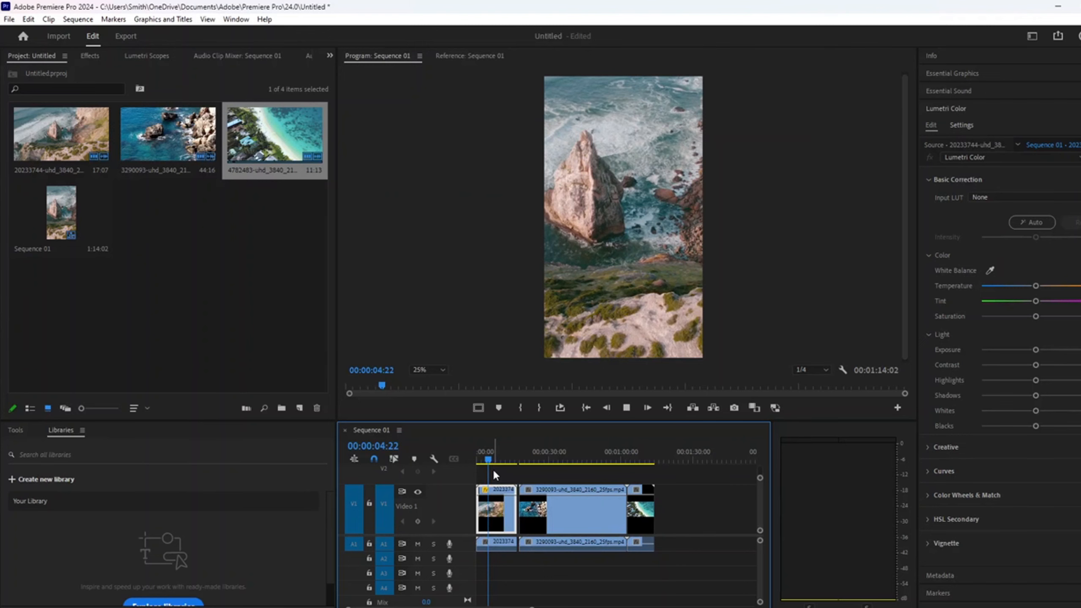
pyautogui.moveTo(495, 459); pyautogui.dragTo(523, 460)
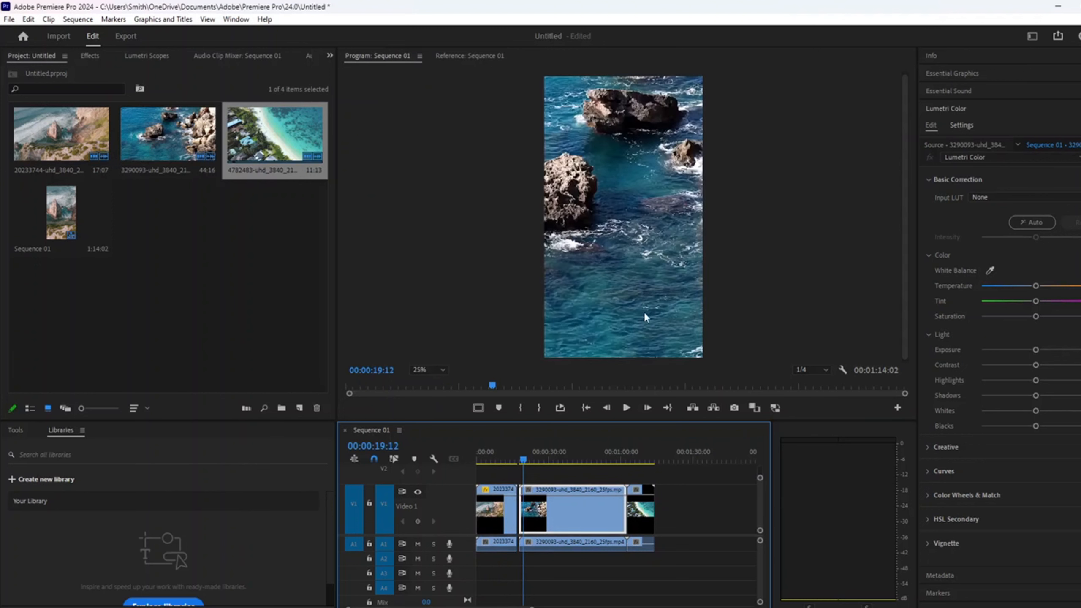
# Step: At 10% preview zoom, scale the rocky coast clip down to about the vertical frame's height and shift it right so a rock sits centrally
pyautogui.click(429, 369)
pyautogui.click(429, 396)
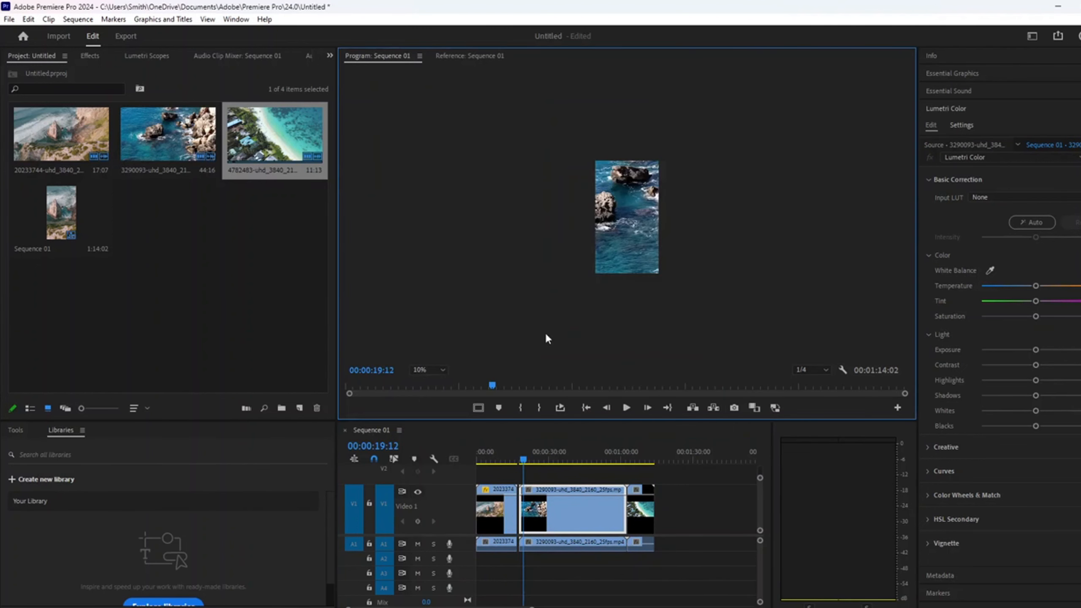
pyautogui.doubleClick(621, 255)
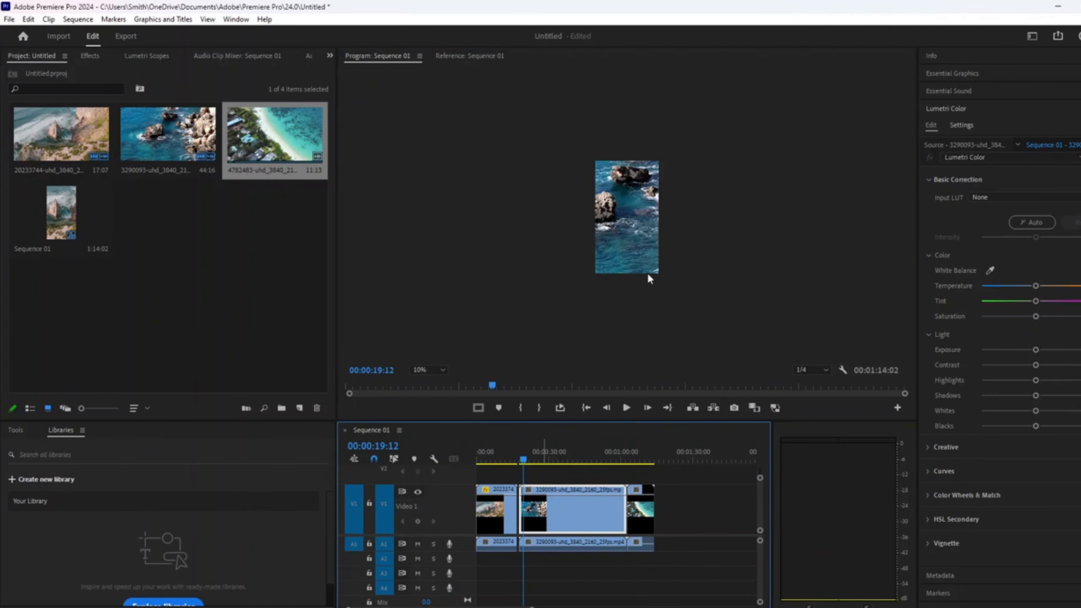
pyautogui.moveTo(515, 154); pyautogui.dragTo(525, 160)
pyautogui.moveTo(637, 213); pyautogui.dragTo(667, 214)
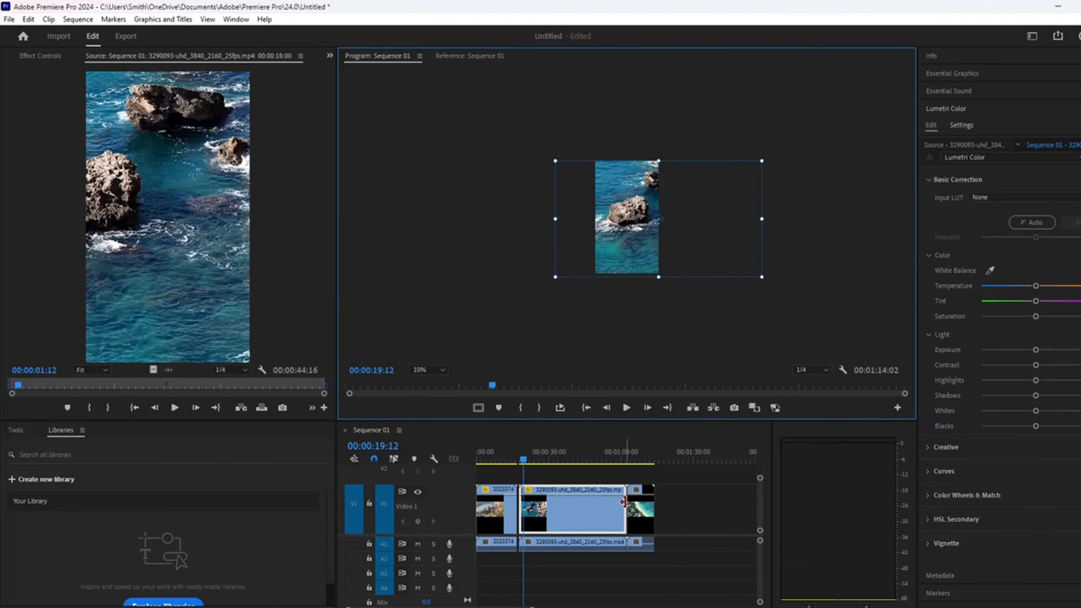
# Step: Trim the rocky coast clip's video on V1 to end at 00:00:33:21 and move the beach clip's video directly after it
pyautogui.moveTo(623, 503); pyautogui.dragTo(554, 507)
pyautogui.moveTo(632, 507); pyautogui.dragTo(604, 506)
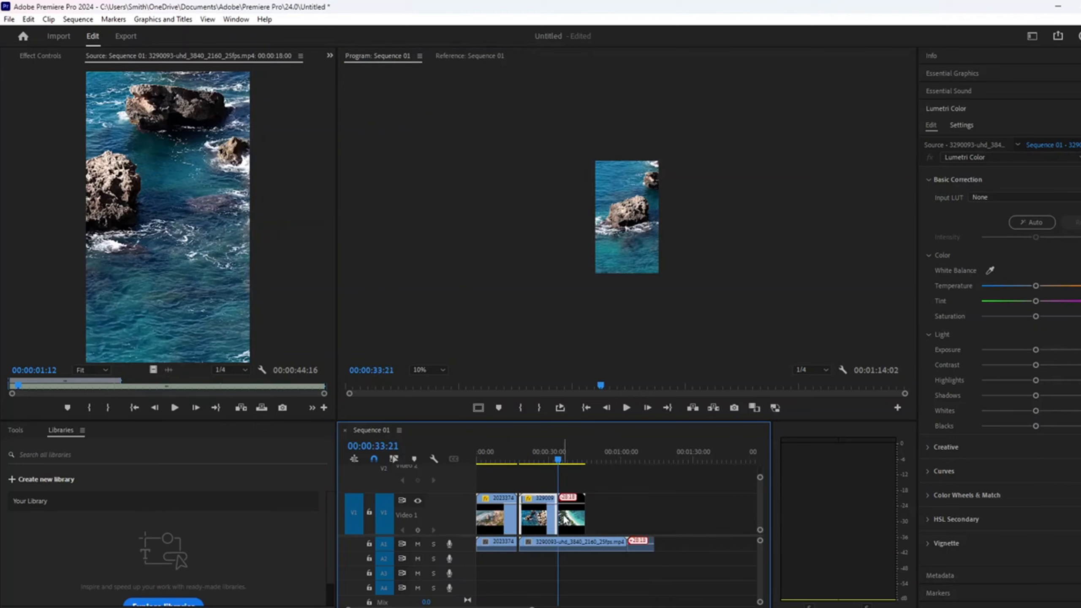
pyautogui.click(538, 509)
# Step: Set the playhead one frame back to 00:00:33:20 and collapse the Lumetri Color settings
pyautogui.moveTo(532, 607); pyautogui.dragTo(451, 607)
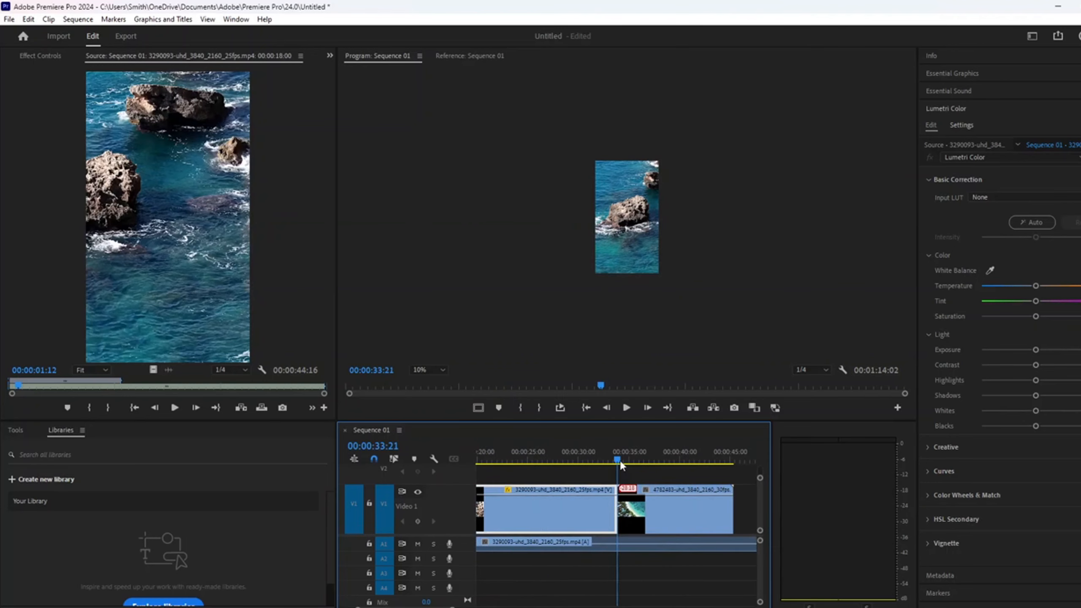
pyautogui.press('Left')
pyautogui.click(1079, 108)
pyautogui.click(931, 120)
pyautogui.click(944, 112)
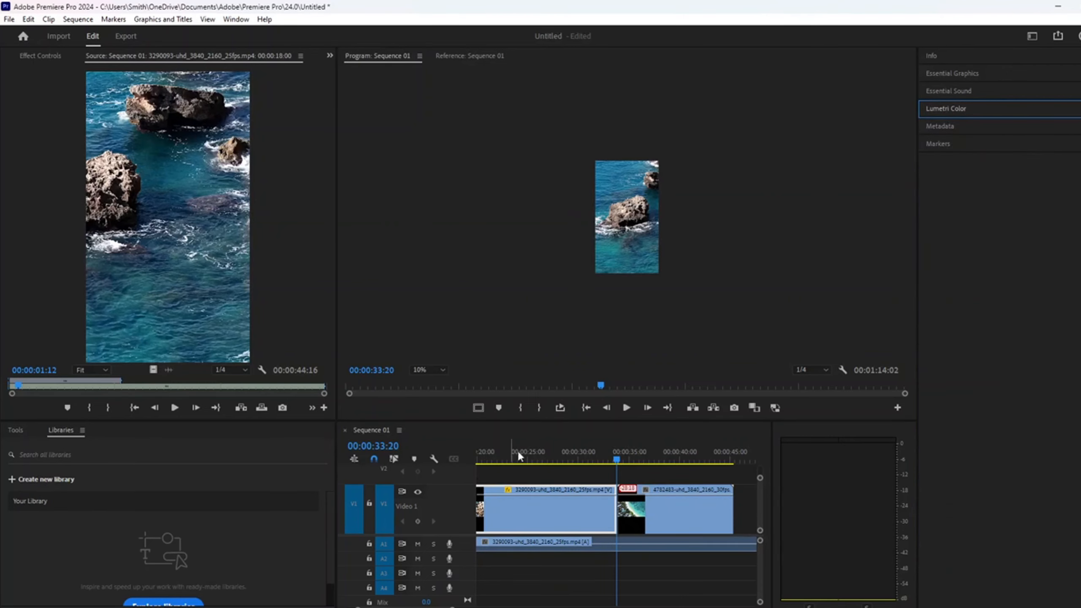
# Step: Cut the rocky coast clip's audio on A1 at 00:00:33:20 with the Razor tool and delete the portion after the cut
pyautogui.click(16, 431)
pyautogui.click(66, 451)
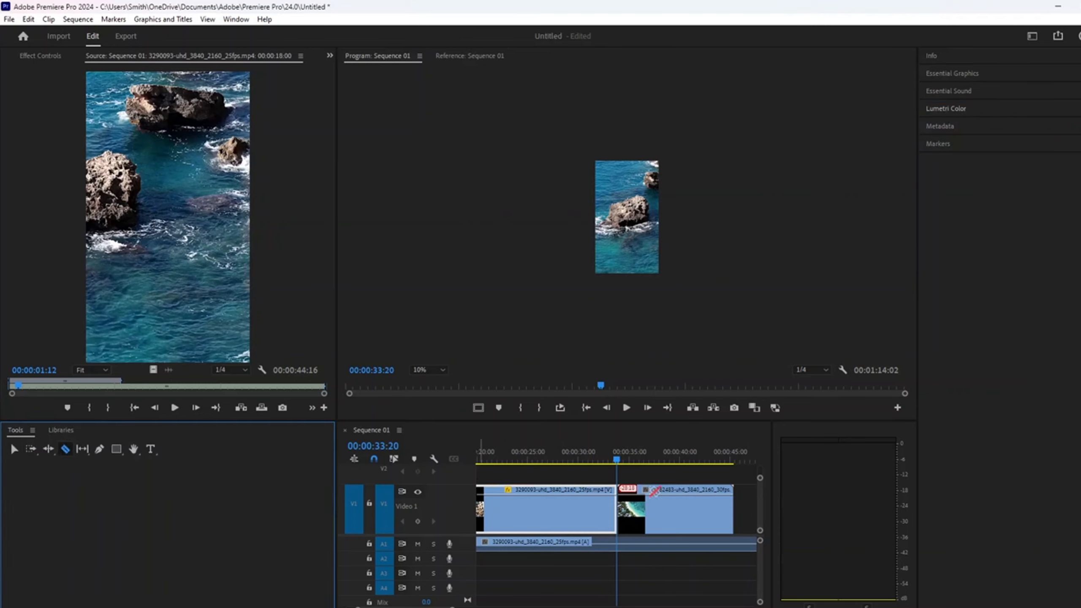
pyautogui.click(617, 543)
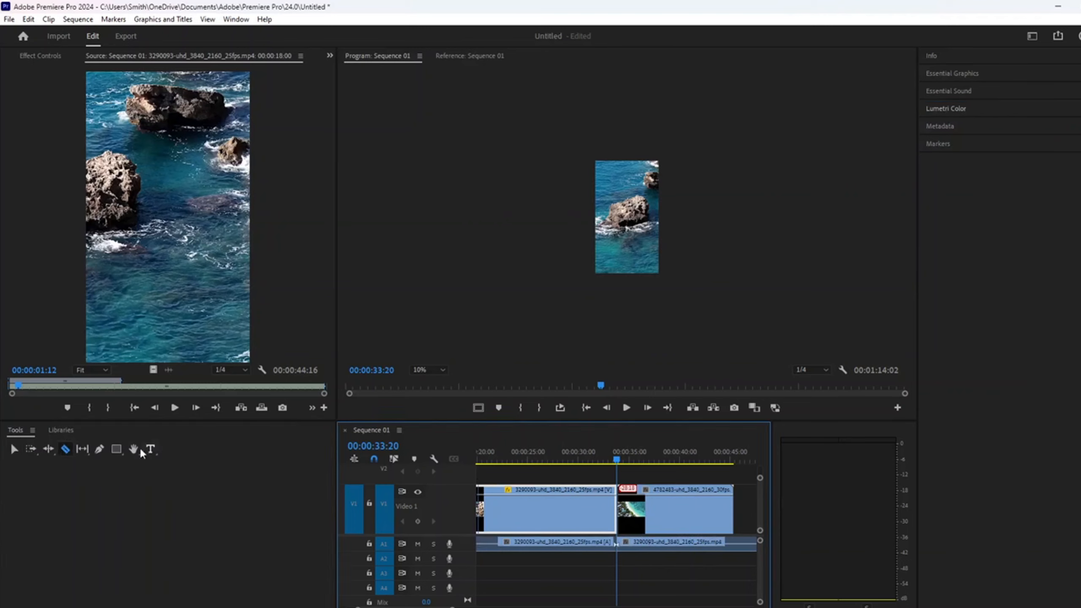
pyautogui.click(13, 450)
pyautogui.click(683, 549)
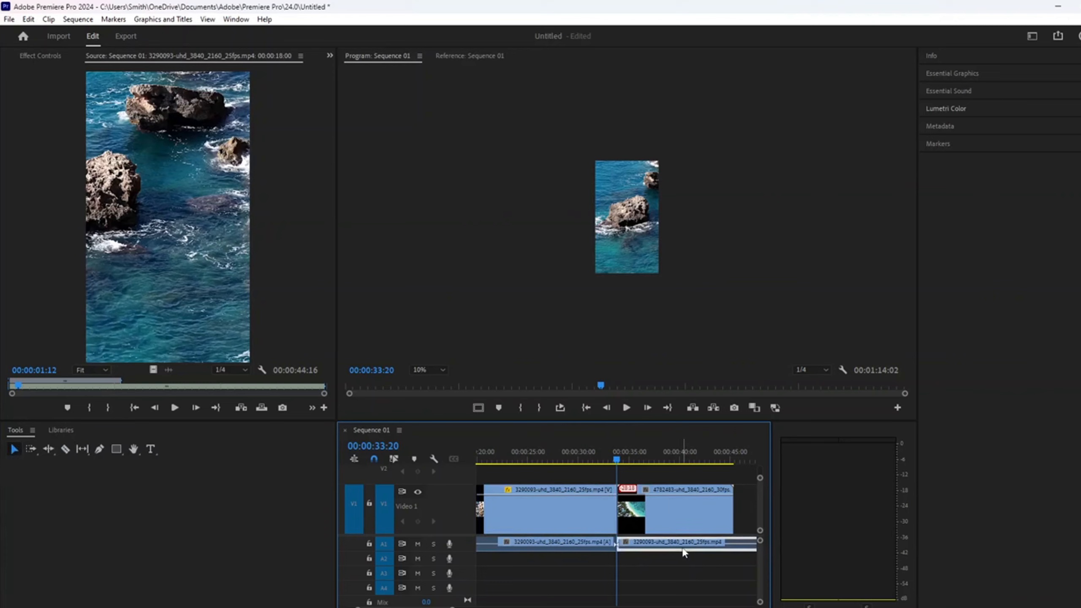
pyautogui.press('Delete')
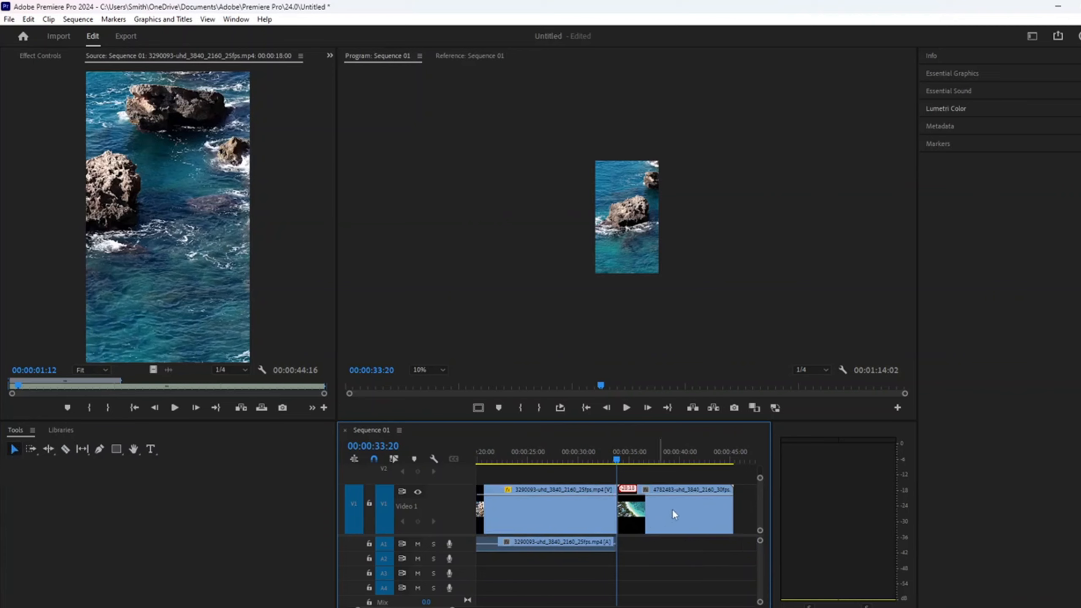
# Step: Move the beach clip's audio on A1 directly after the rocky coast clip's audio, under its own video
pyautogui.hscroll(1, 673, 508)
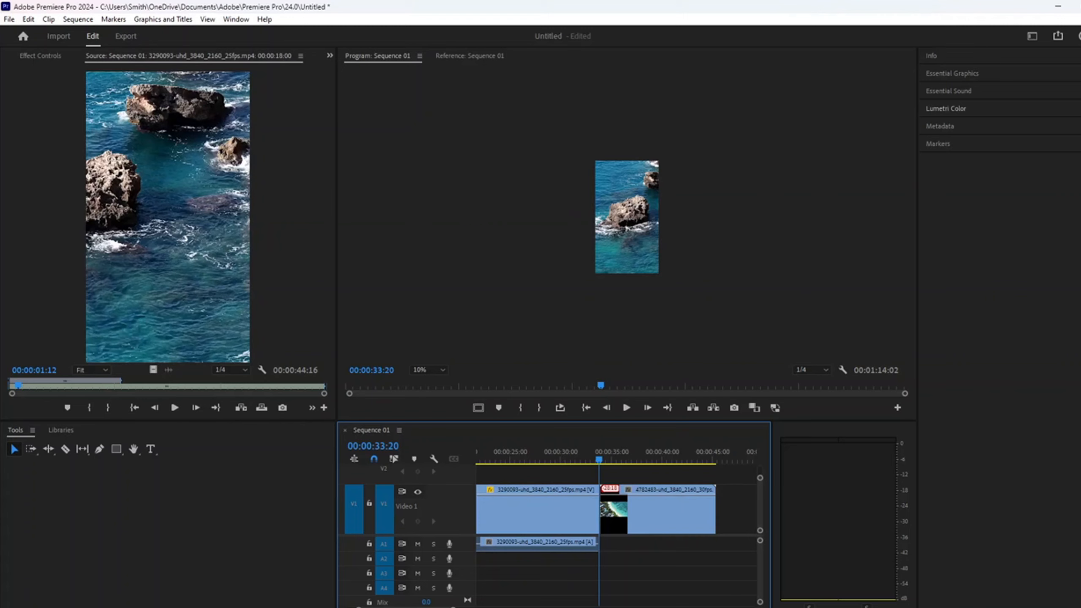
pyautogui.hscroll(-10, 617, 511)
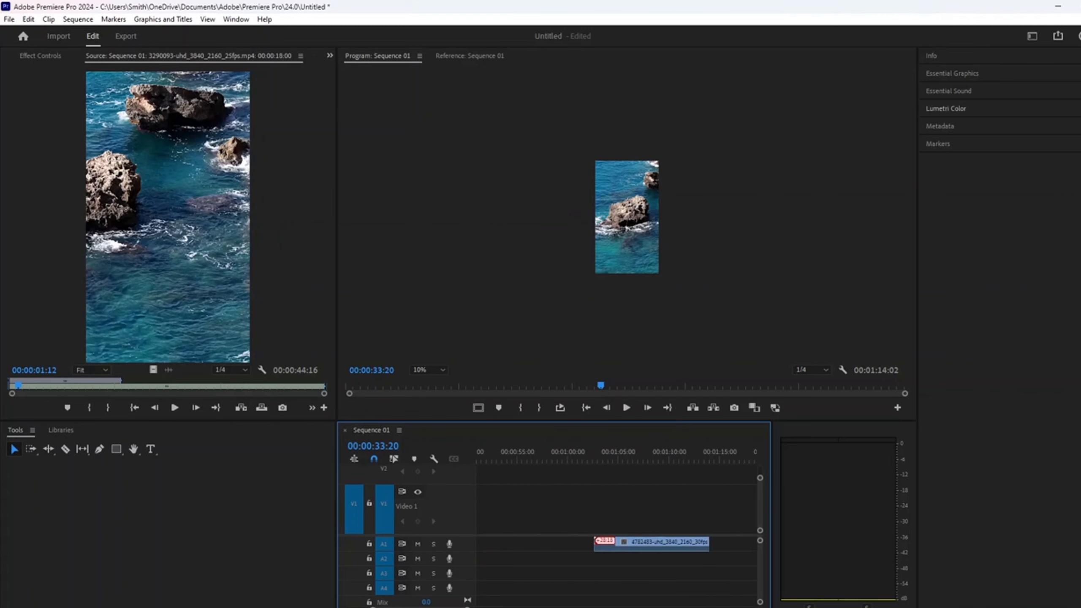
pyautogui.moveTo(442, 606); pyautogui.dragTo(520, 606)
pyautogui.moveTo(667, 547); pyautogui.dragTo(595, 549)
pyautogui.scroll(2, 462, 517)
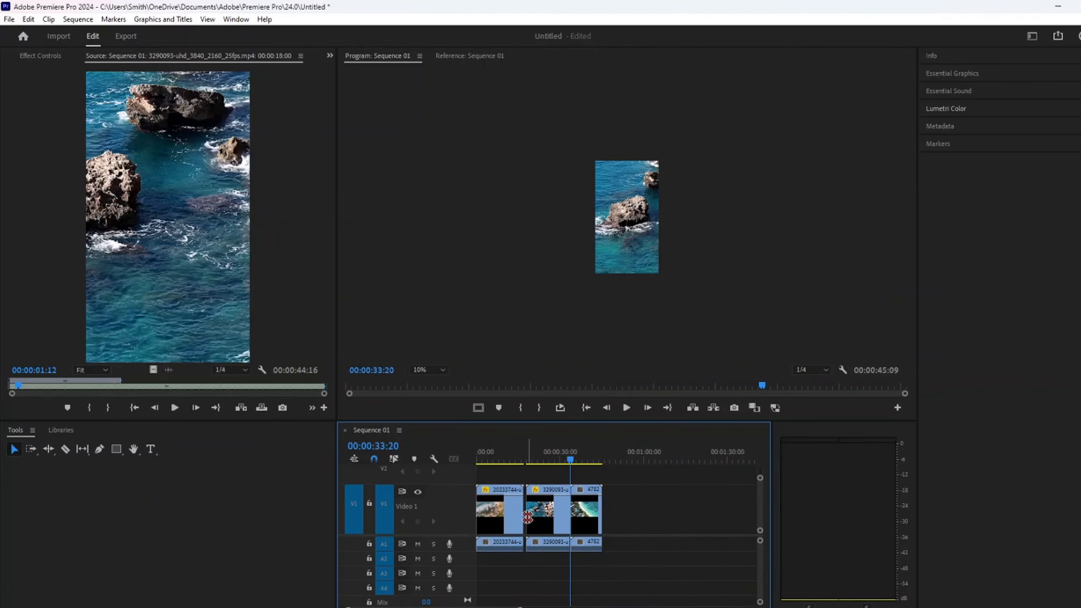
# Step: Close the gap after the cliff clip by moving the rocky coast video and audio to 00:00:17:00, with the beach clip directly behind
pyautogui.moveTo(520, 606); pyautogui.dragTo(468, 606)
pyautogui.moveTo(614, 461); pyautogui.dragTo(408, 469)
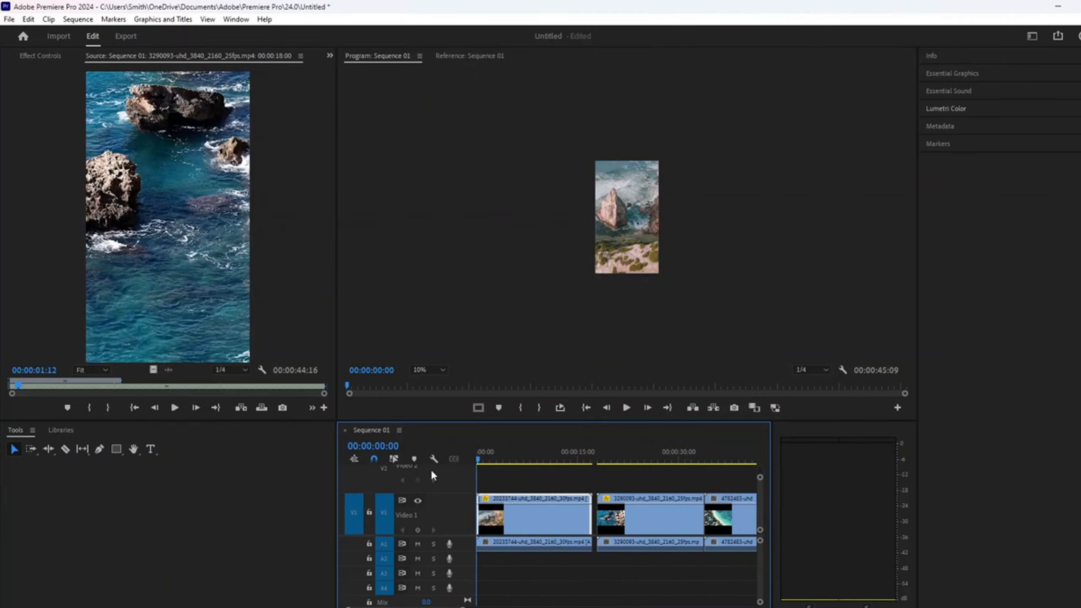
pyautogui.moveTo(663, 516); pyautogui.dragTo(621, 519)
pyautogui.click(611, 569)
pyautogui.click(625, 566)
pyautogui.moveTo(621, 546); pyautogui.dragTo(620, 548)
pyautogui.moveTo(718, 519); pyautogui.dragTo(717, 547)
pyautogui.scroll(2, 720, 481)
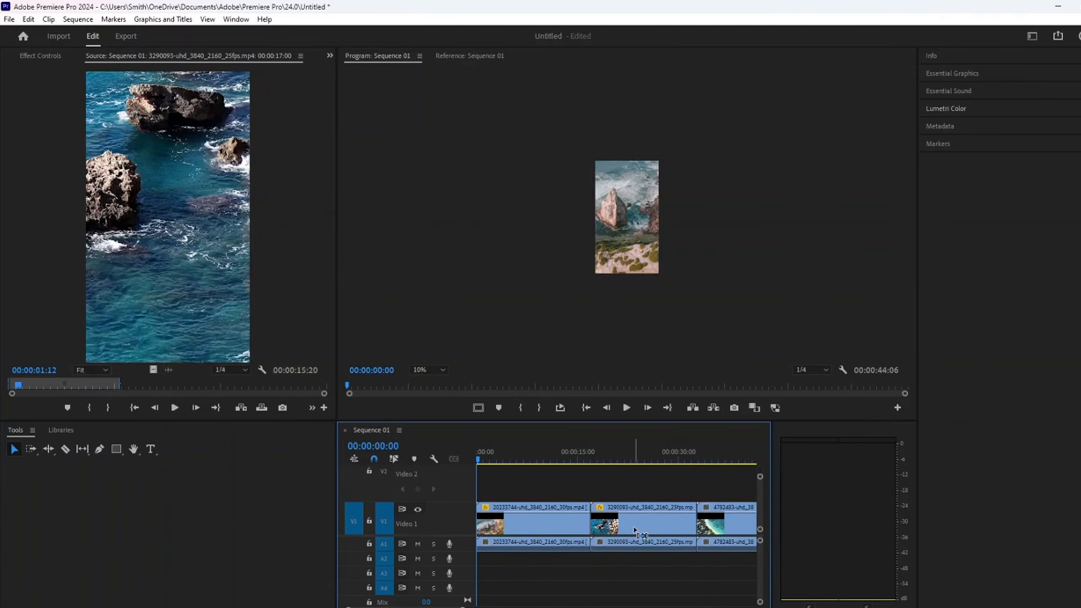
# Step: Select the beach clip on V1 and place the playhead over it at 00:00:35:11
pyautogui.scroll(-2, 635, 529)
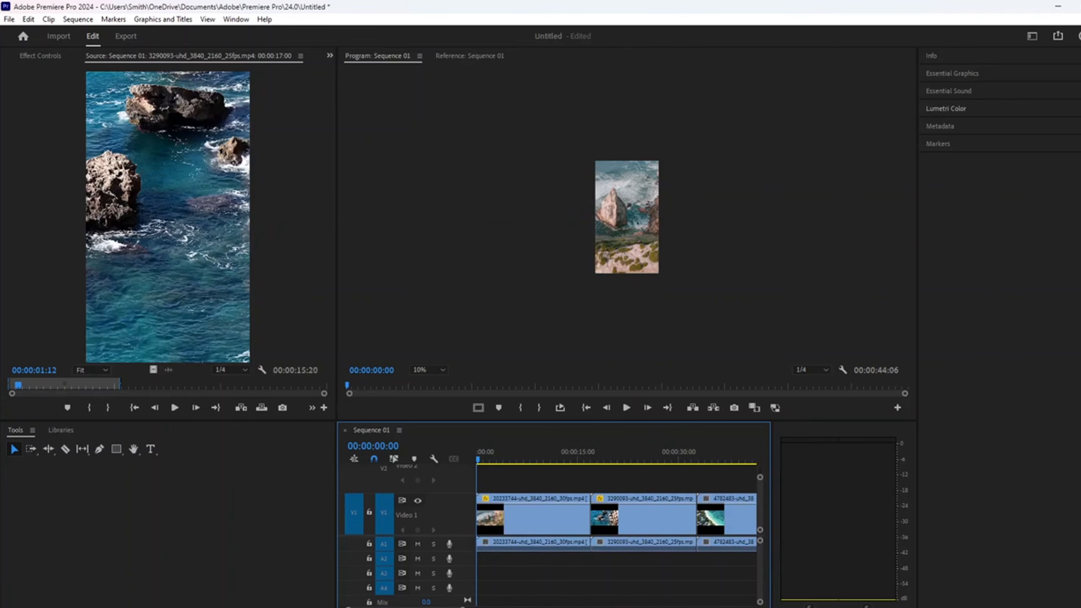
pyautogui.moveTo(463, 607); pyautogui.dragTo(479, 607)
pyautogui.click(681, 516)
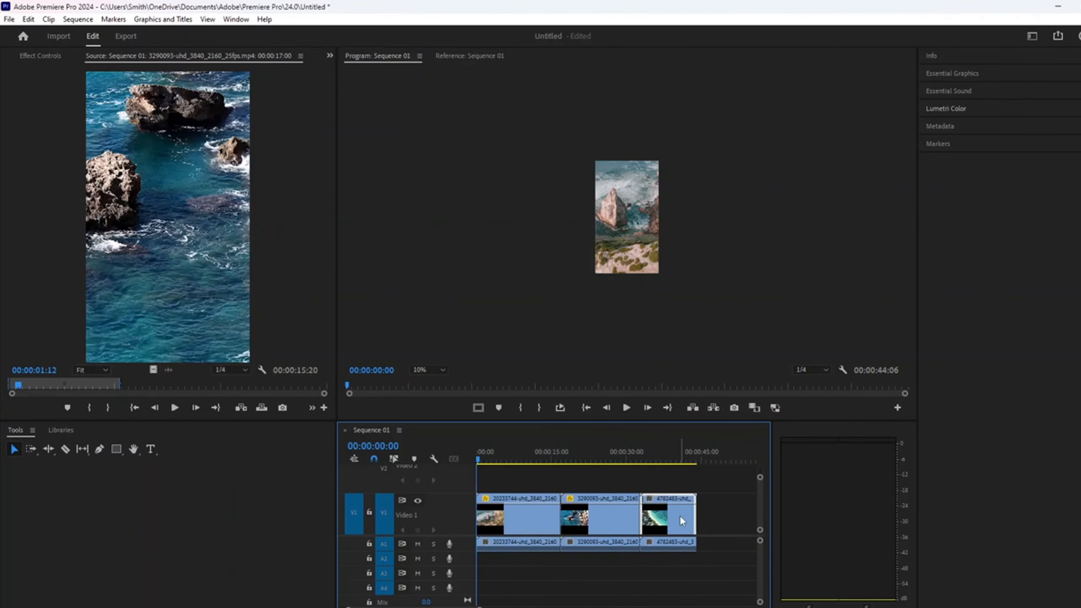
pyautogui.moveTo(474, 459); pyautogui.dragTo(654, 463)
# Step: Try to adjust the beach clip's framing in the program preview with the Selection tool
pyautogui.click(623, 223)
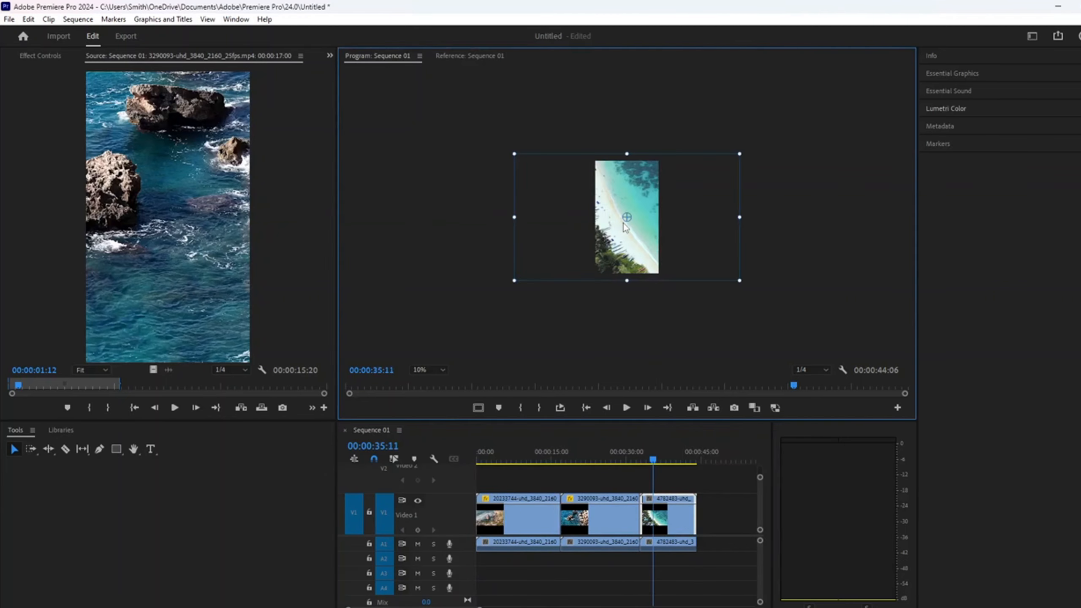
pyautogui.click(641, 194)
pyautogui.click(516, 155)
pyautogui.click(647, 212)
pyautogui.click(15, 453)
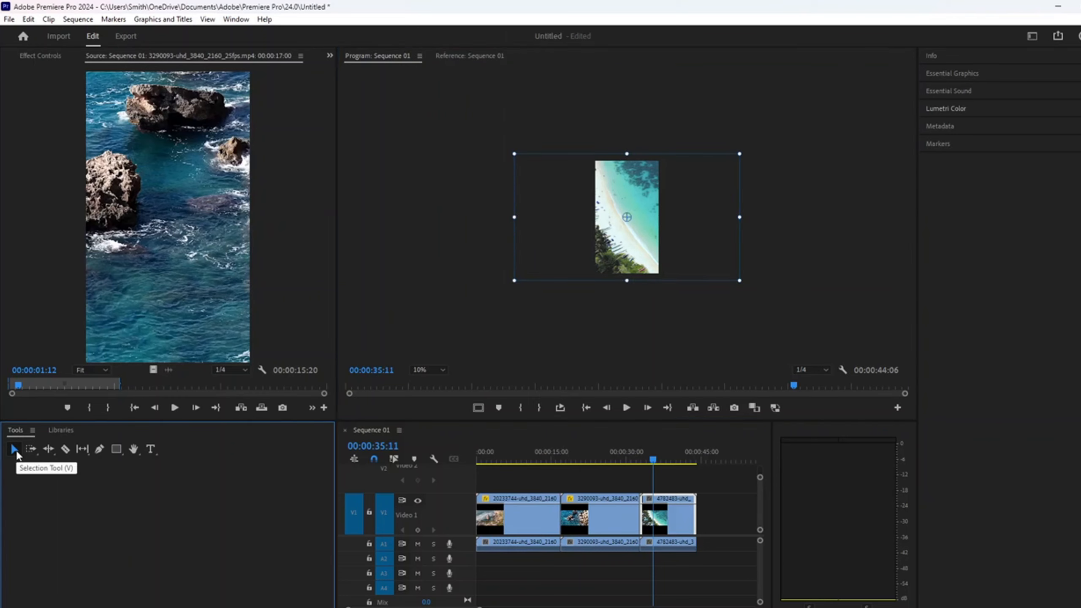
pyautogui.click(537, 333)
pyautogui.click(629, 227)
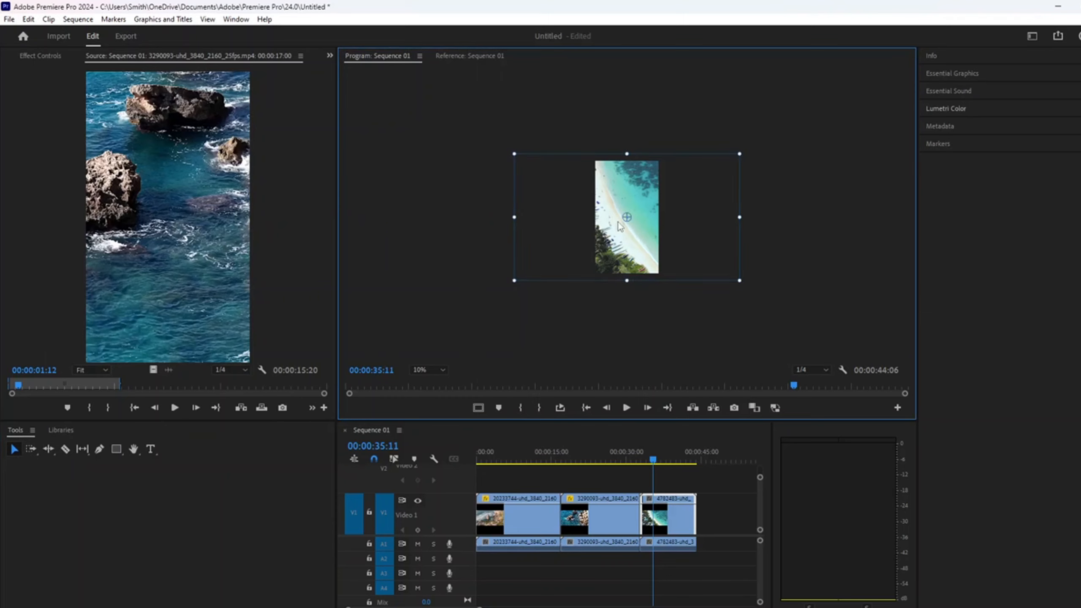
pyautogui.click(740, 284)
# Step: With the playhead at 00:00:36:24, shift the beach clip slightly right within the vertical frame
pyautogui.click(660, 461)
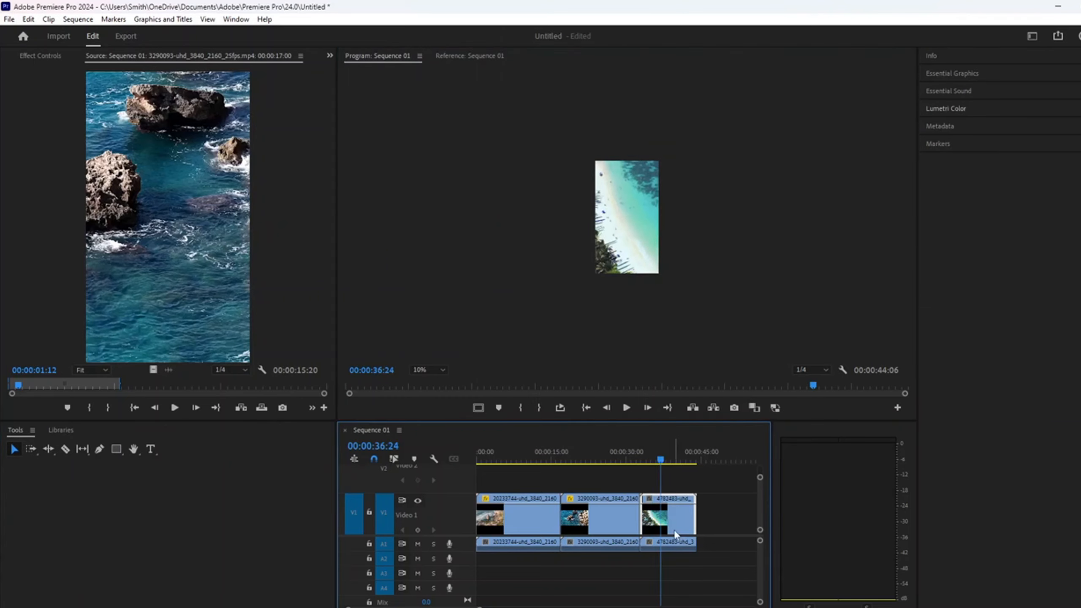
pyautogui.click(677, 515)
pyautogui.click(639, 230)
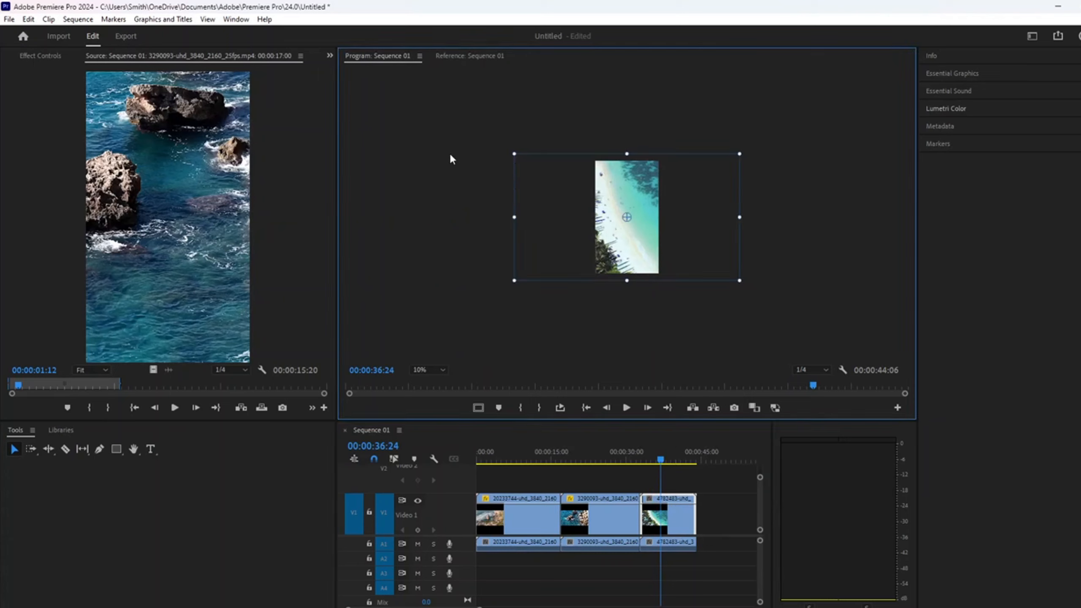
pyautogui.click(133, 449)
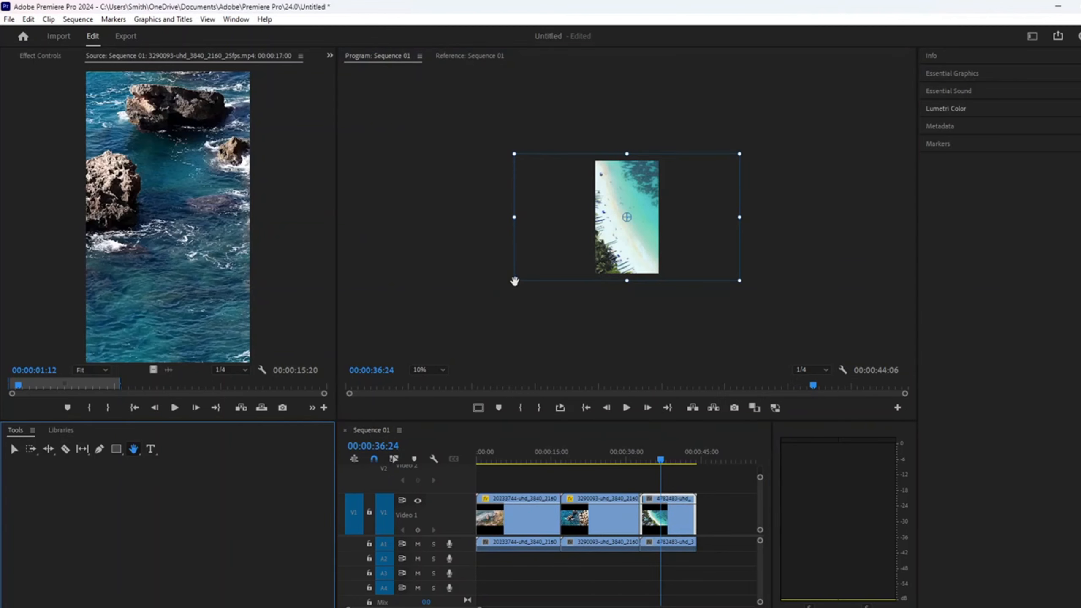
pyautogui.moveTo(515, 281); pyautogui.dragTo(635, 233)
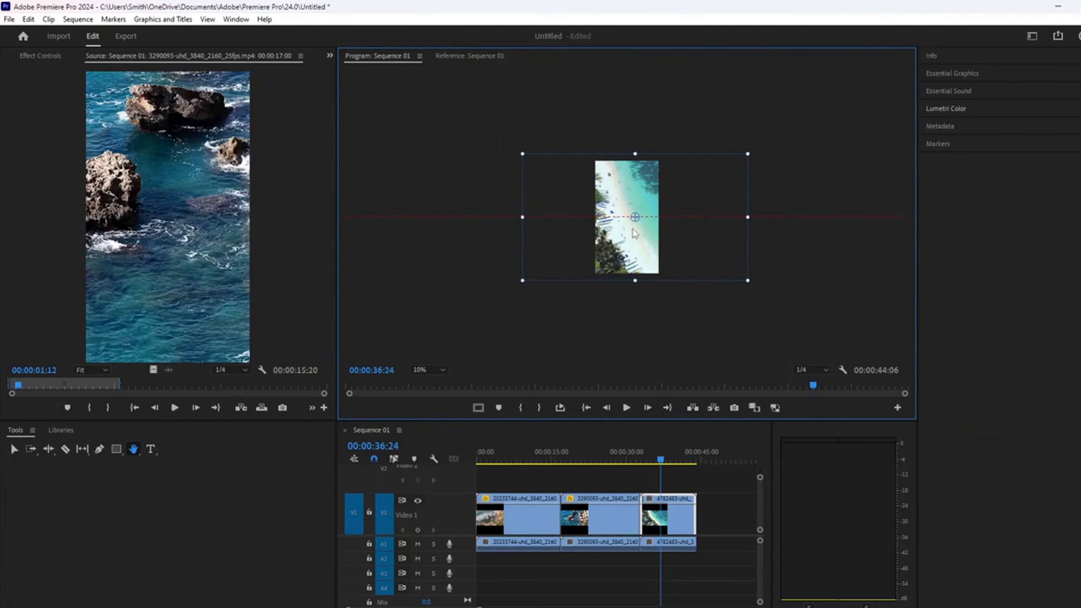
# Step: Scale the beach clip down at 25% preview zoom to about the vertical frame's height, then set the preview zoom to 10%
pyautogui.click(442, 370)
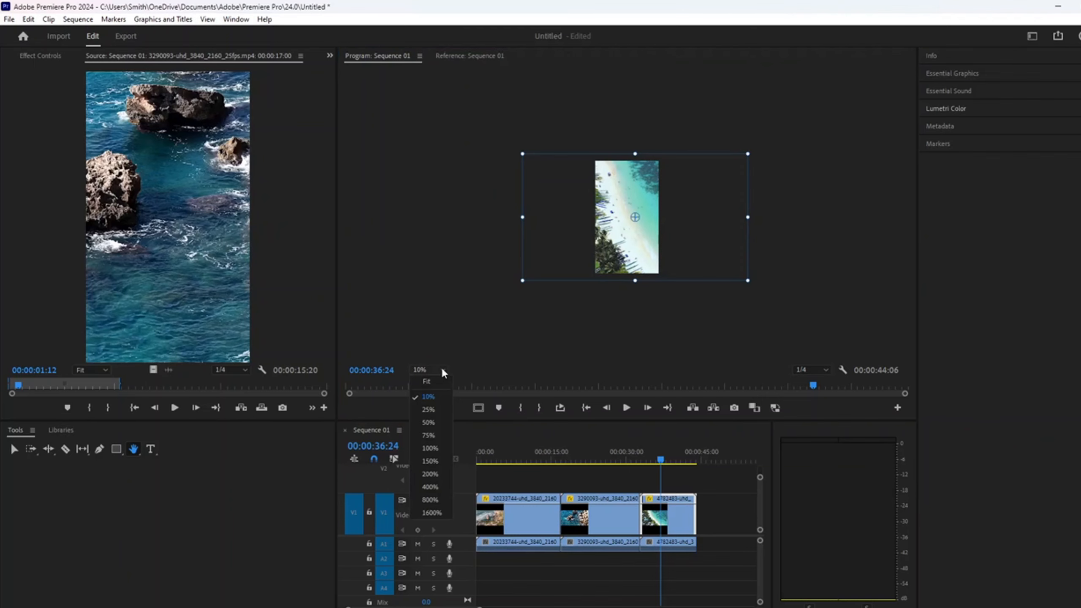
pyautogui.click(428, 409)
pyautogui.click(13, 449)
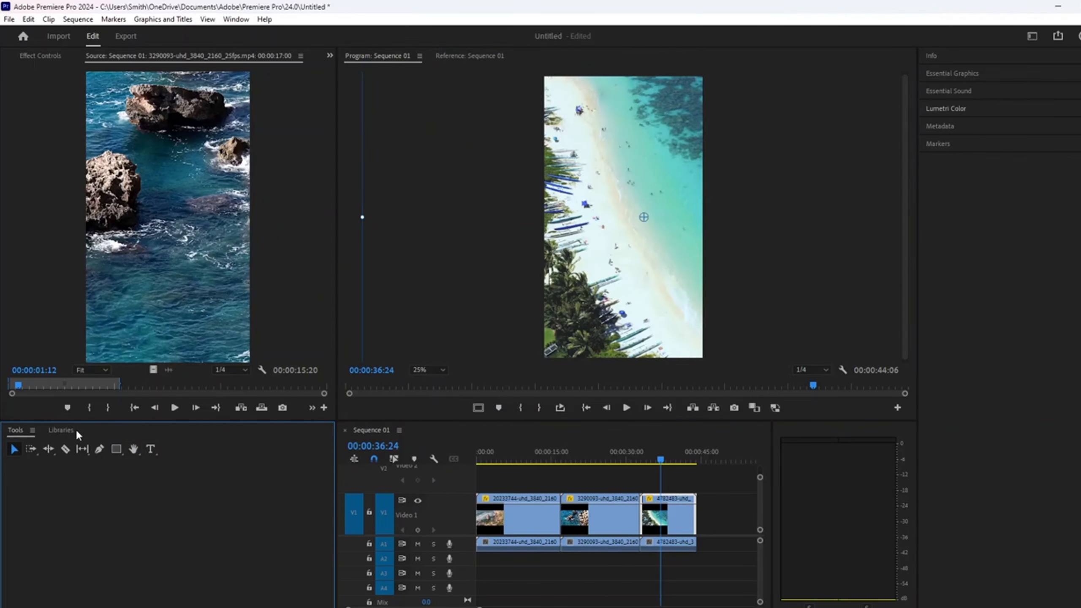
pyautogui.moveTo(362, 217); pyautogui.dragTo(396, 222)
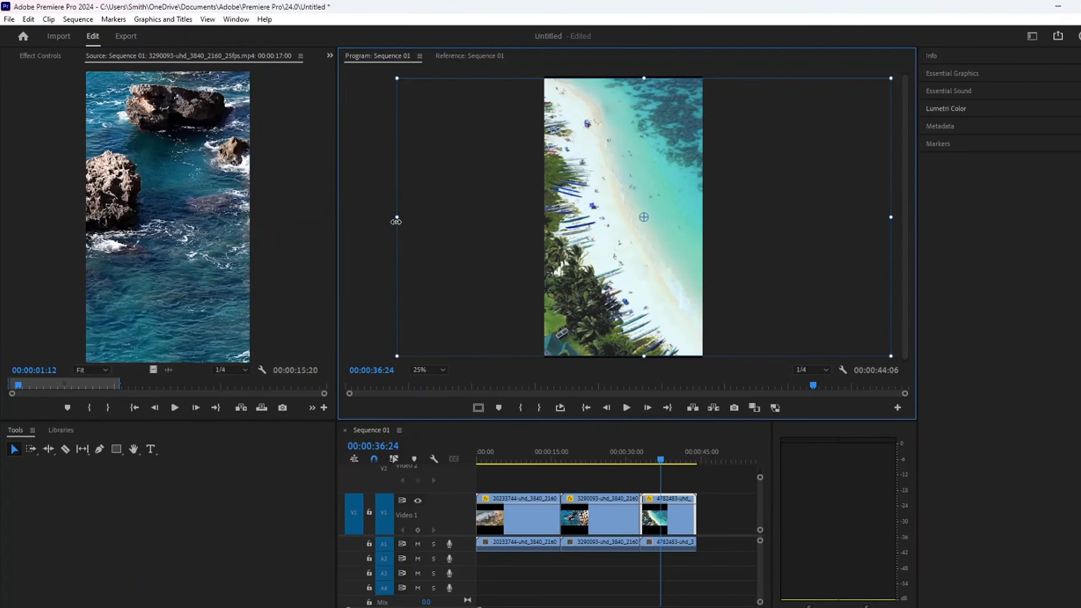
pyautogui.click(428, 370)
pyautogui.click(432, 396)
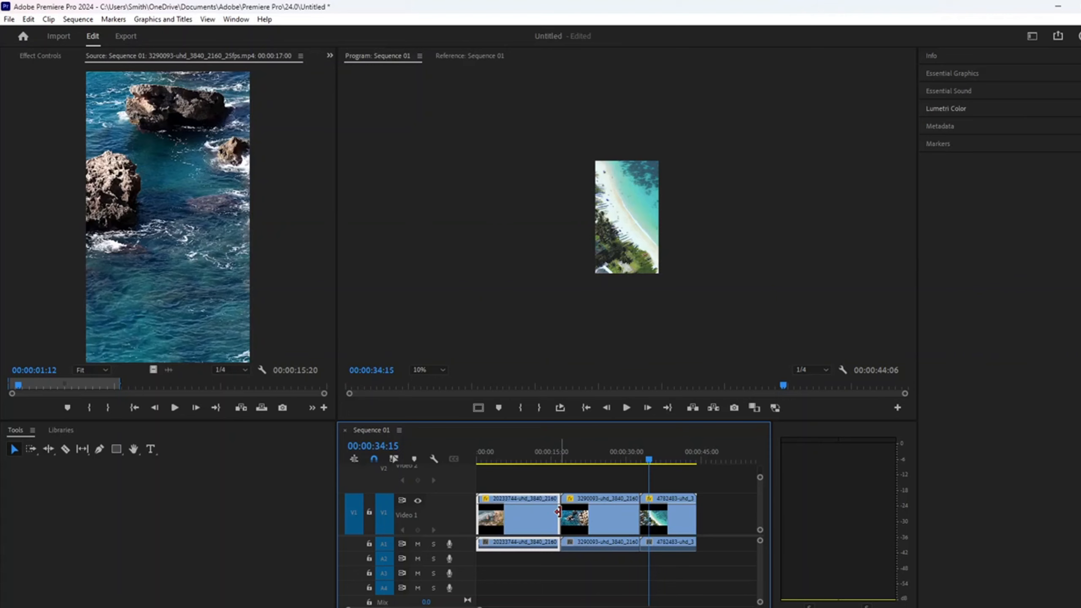
# Step: Shorten the cliff, rocky coast and beach clips to about 8 seconds each and place them back to back, ending at 00:00:24:08
pyautogui.moveTo(558, 511); pyautogui.dragTo(522, 511)
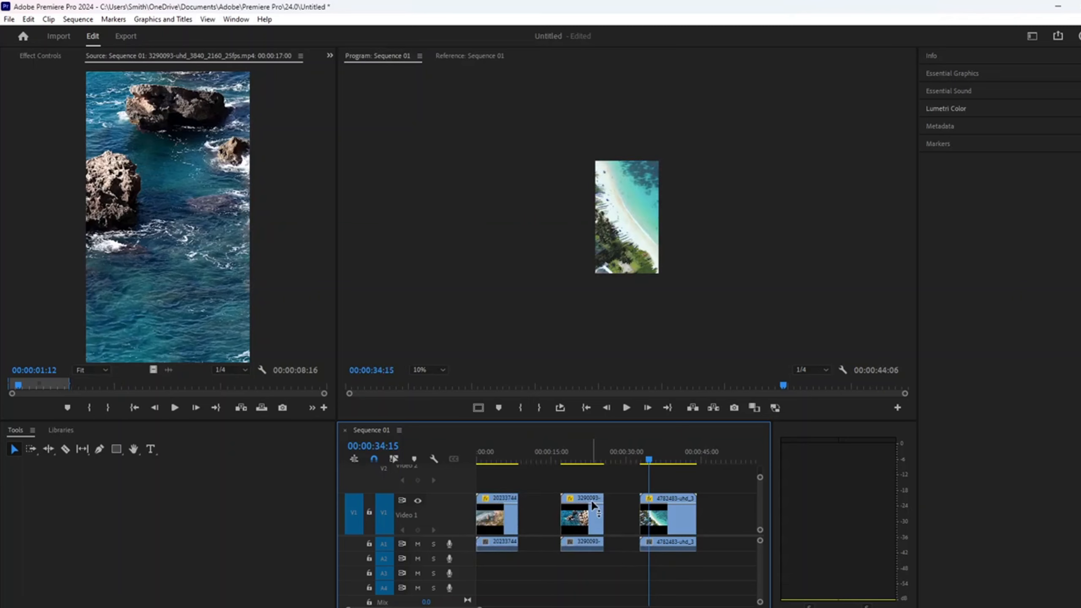
pyautogui.moveTo(605, 485); pyautogui.dragTo(538, 520)
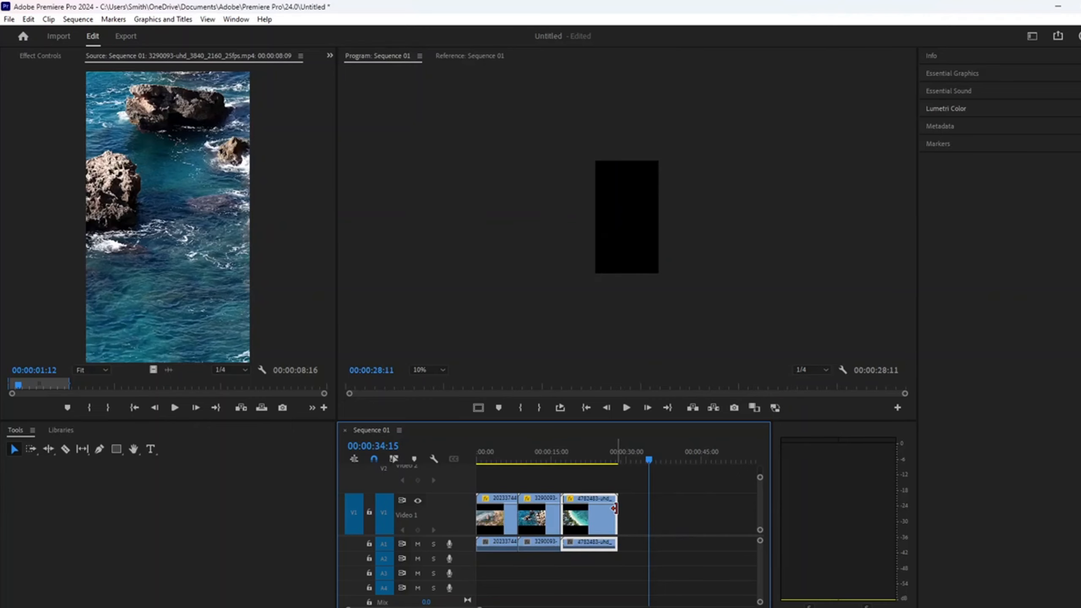
pyautogui.moveTo(616, 519); pyautogui.dragTo(595, 519)
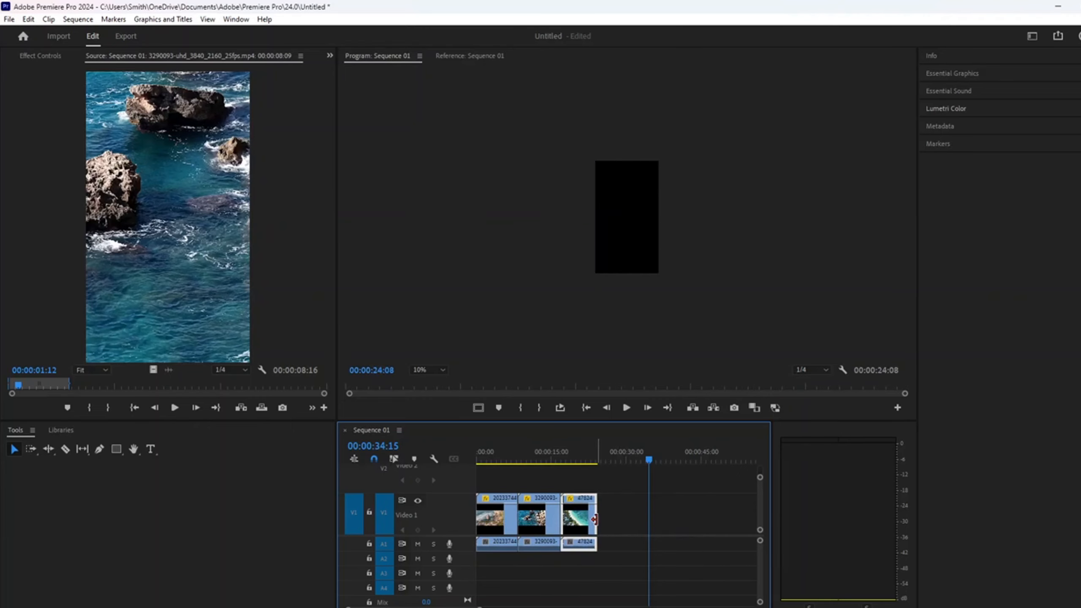
pyautogui.click(548, 526)
pyautogui.click(551, 488)
pyautogui.scroll(-1, 551, 490)
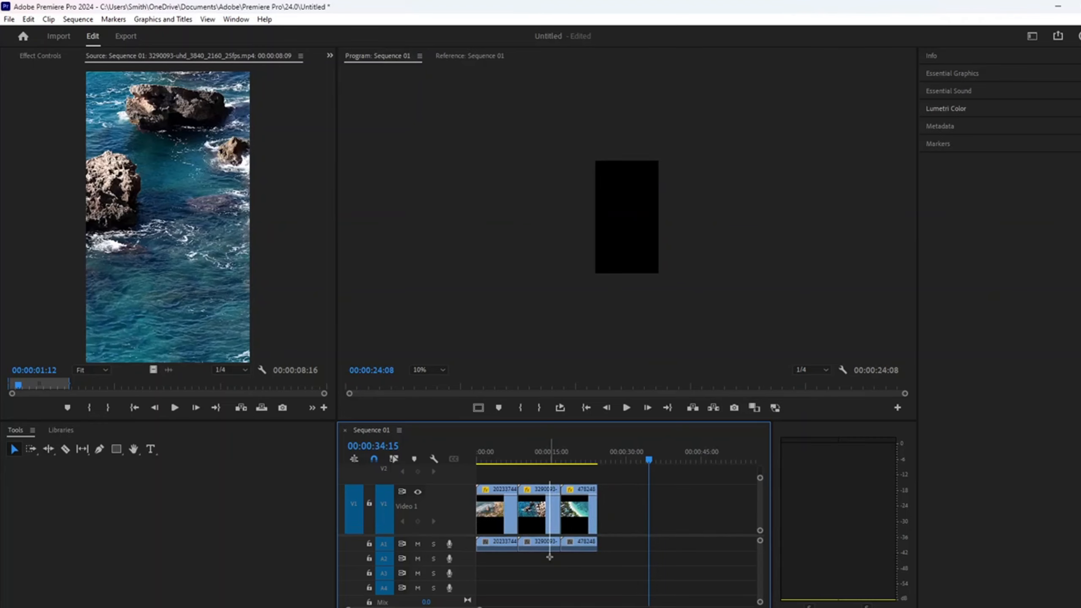
# Step: Shorten the cliff, rocky coast and beach clips to about 5, 4 and 6 seconds, placed back to back and ending at 00:00:15:04
pyautogui.moveTo(558, 514); pyautogui.dragTo(500, 518)
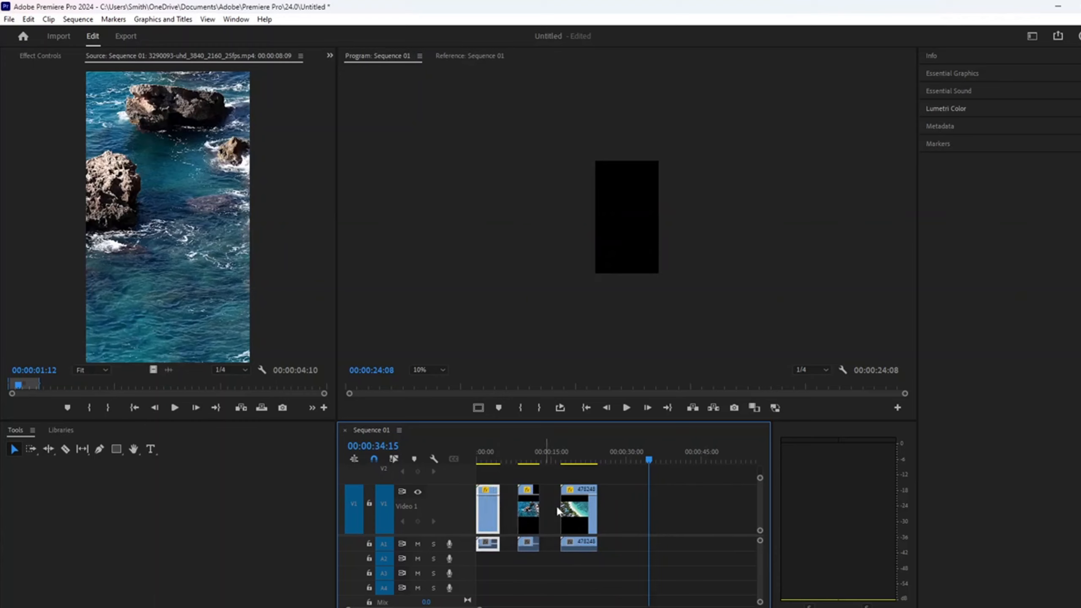
pyautogui.moveTo(597, 511); pyautogui.dragTo(549, 521)
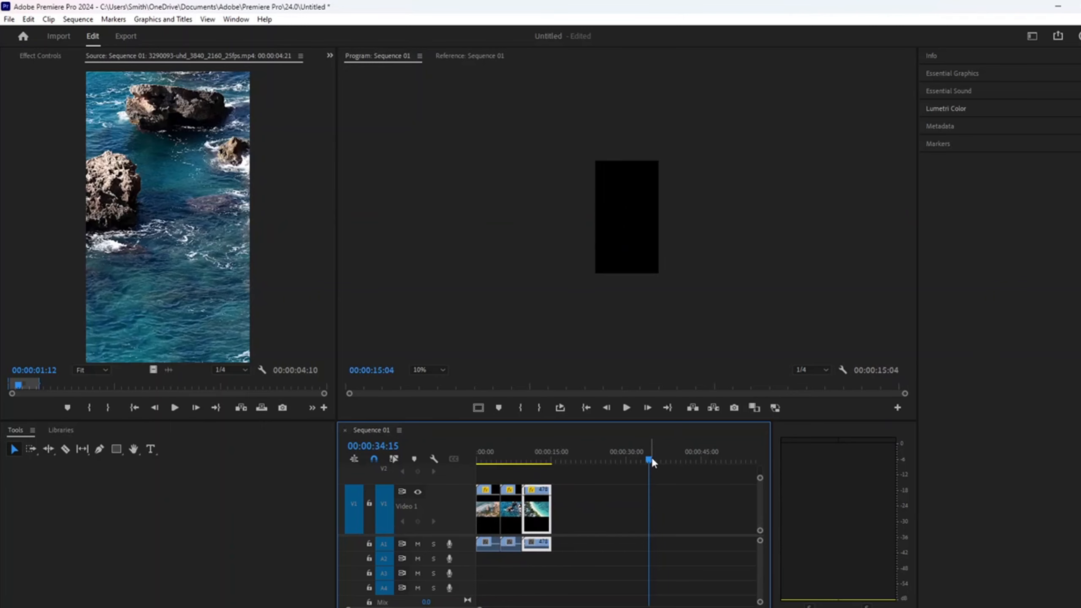
# Step: Place the playhead at 00:00:01:04 and select only the video part of the cliff clip in the timeline
pyautogui.moveTo(650, 458); pyautogui.dragTo(476, 464)
pyautogui.click(490, 511)
pyautogui.moveTo(480, 607); pyautogui.dragTo(457, 606)
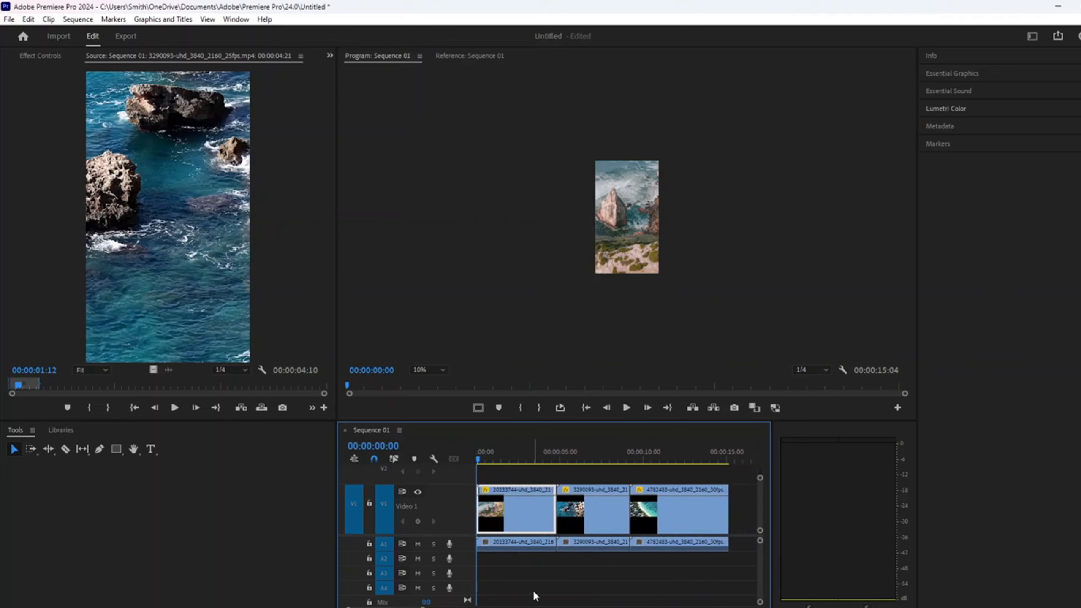
pyautogui.click(519, 511)
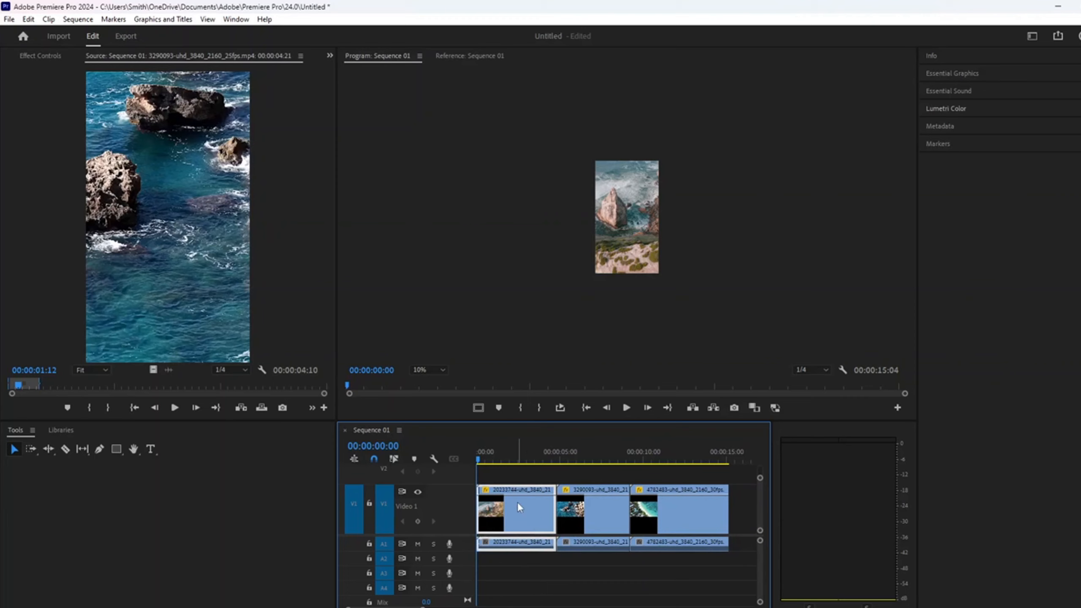
pyautogui.moveTo(479, 456); pyautogui.dragTo(496, 457)
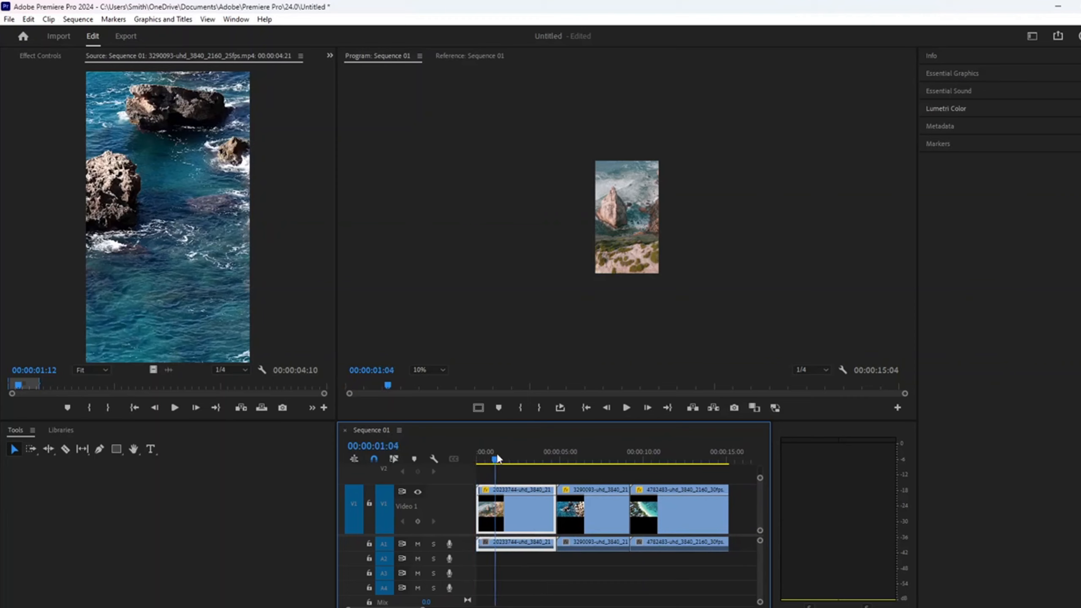
pyautogui.click(521, 566)
pyautogui.click(527, 514)
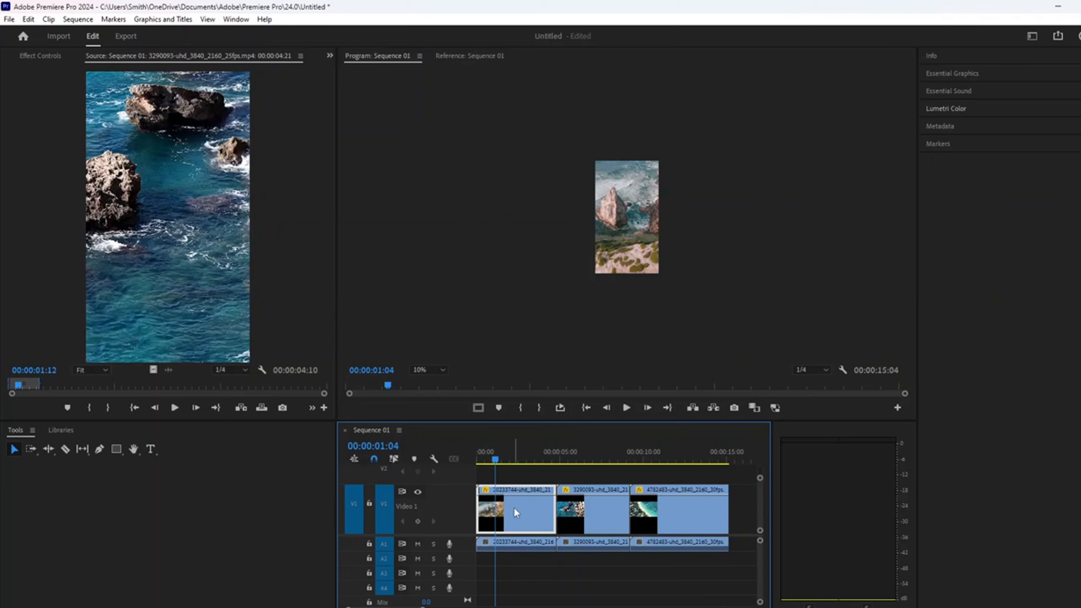
# Step: Open the Lumetri Color controls for the cliff clip and expand the HSL Secondary settings and their Correction section
pyautogui.click(951, 110)
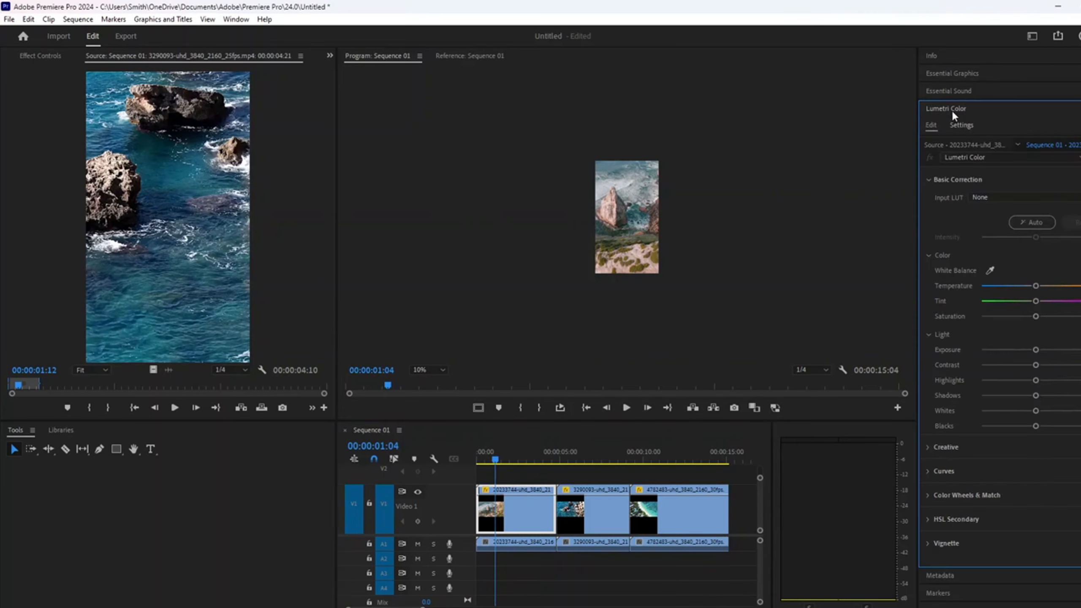
pyautogui.scroll(-1, 975, 340)
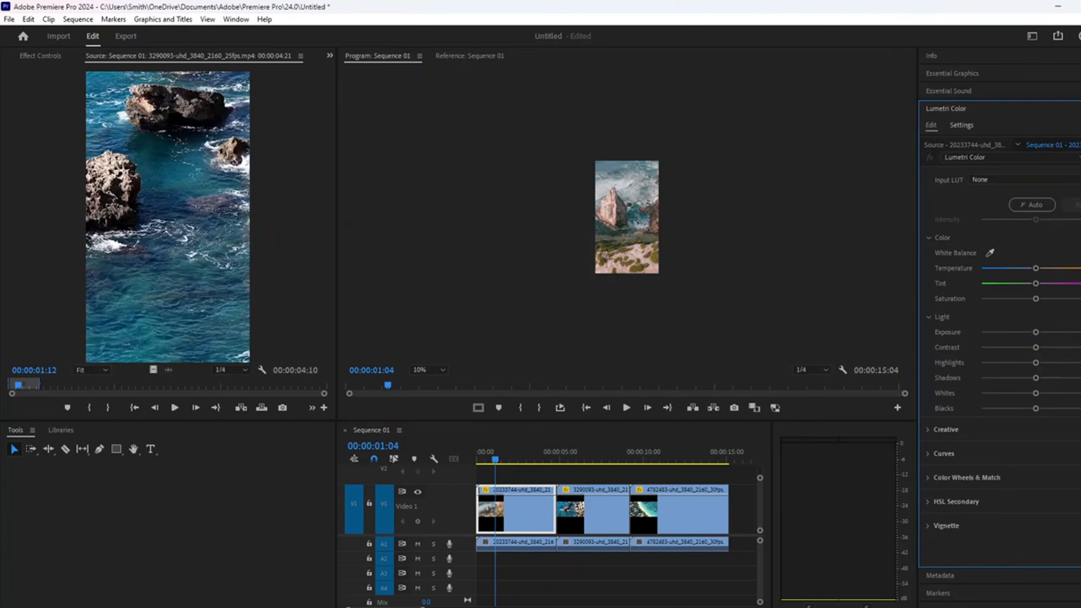
pyautogui.scroll(1, 1064, 419)
pyautogui.scroll(-1, 1065, 421)
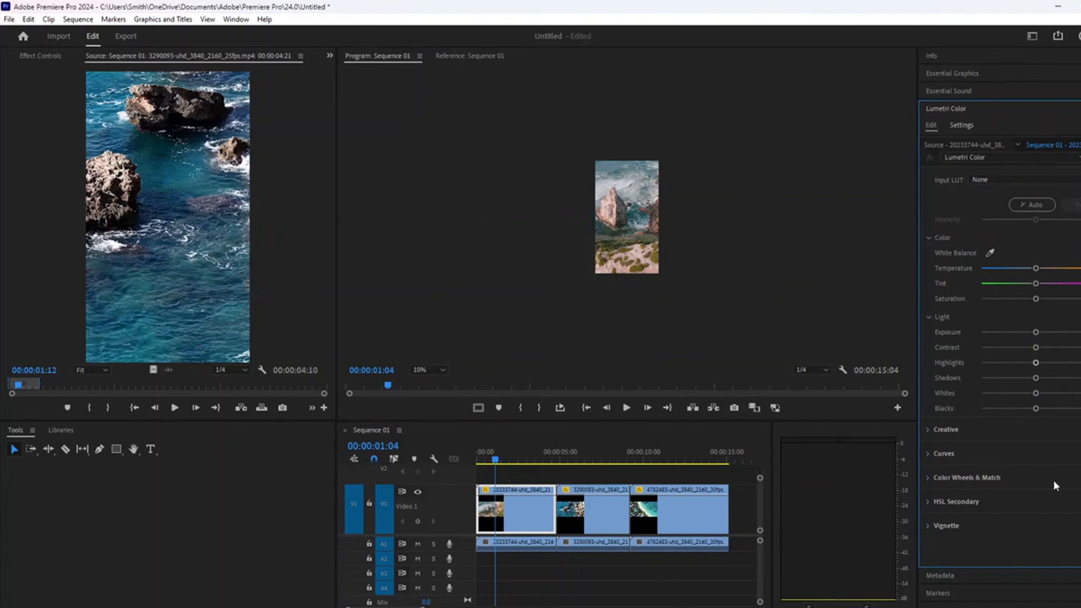
pyautogui.click(928, 503)
pyautogui.click(928, 454)
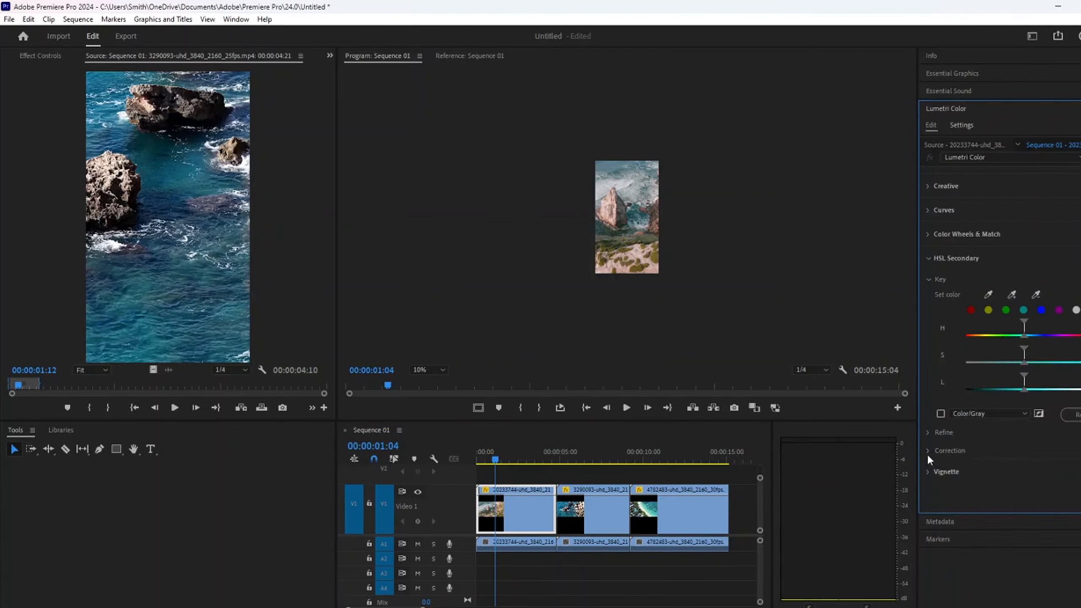